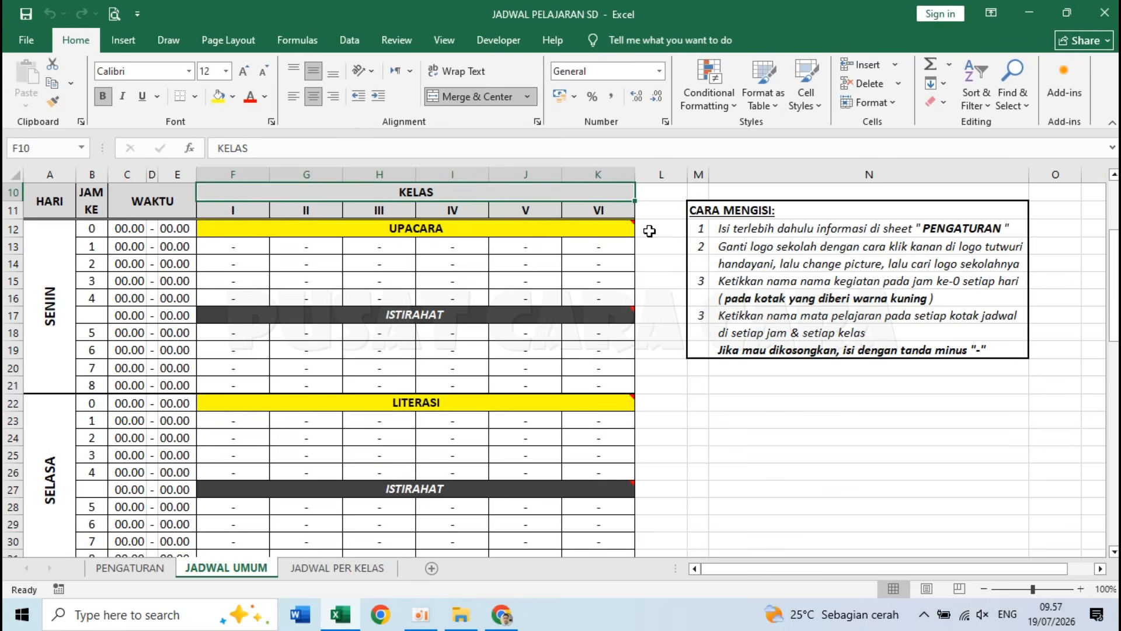
Step: Close and reopen the JADWAL PELAJARAN SD workbook, and look over its general schedule sheet
left_click(1105, 13)
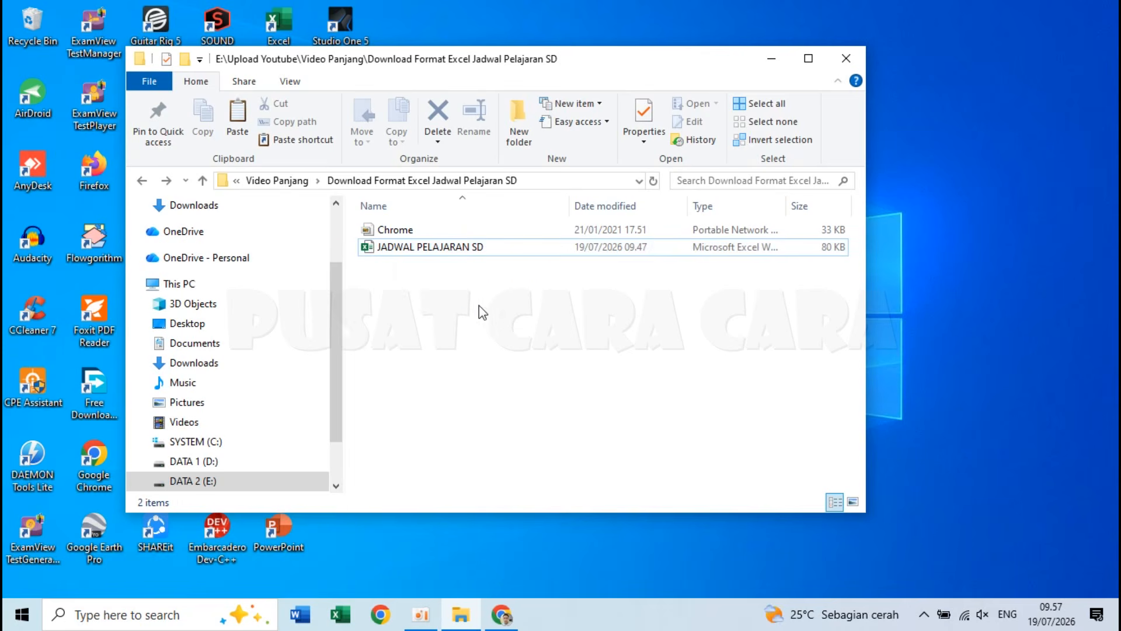
double_click(424, 246)
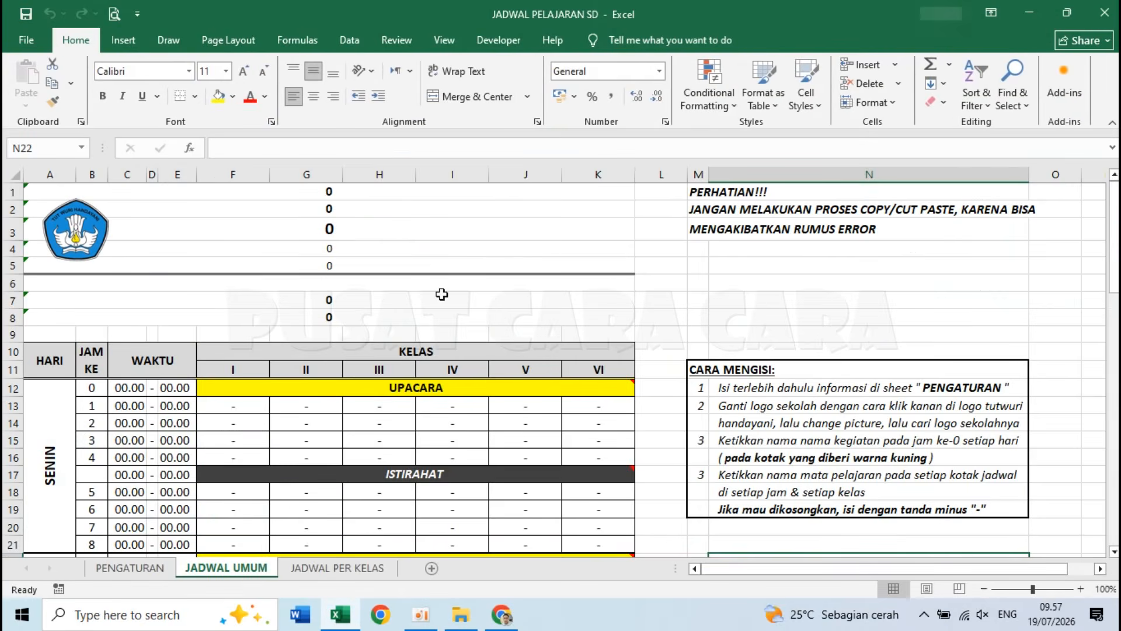
scroll(442, 294, "down", 3)
scroll(511, 293, "up", 3)
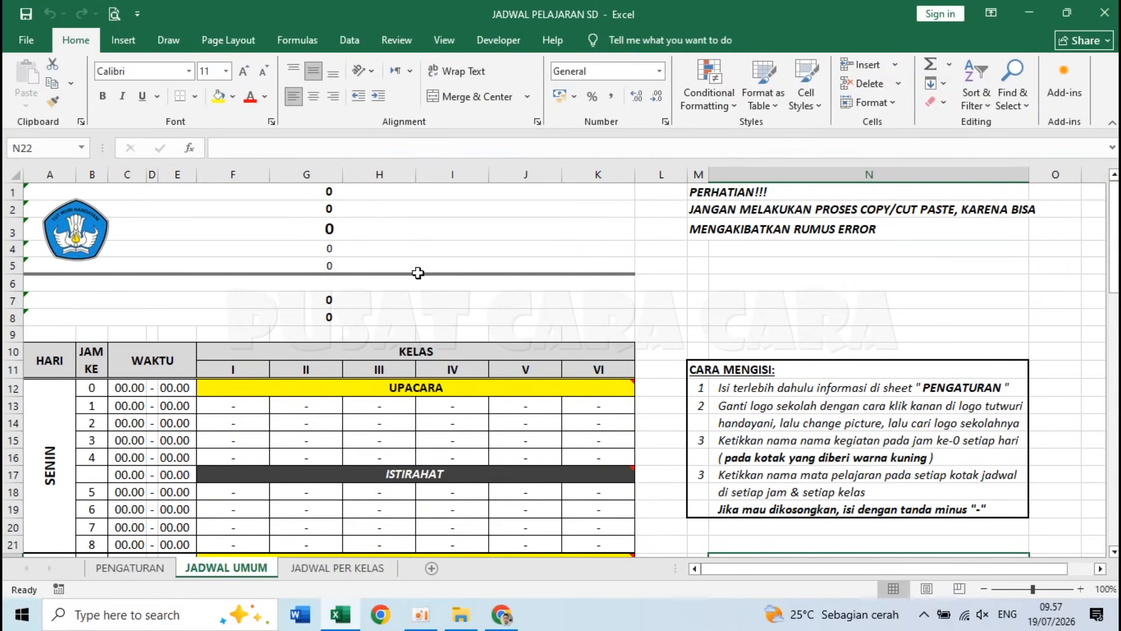
scroll(378, 410, "down", 2)
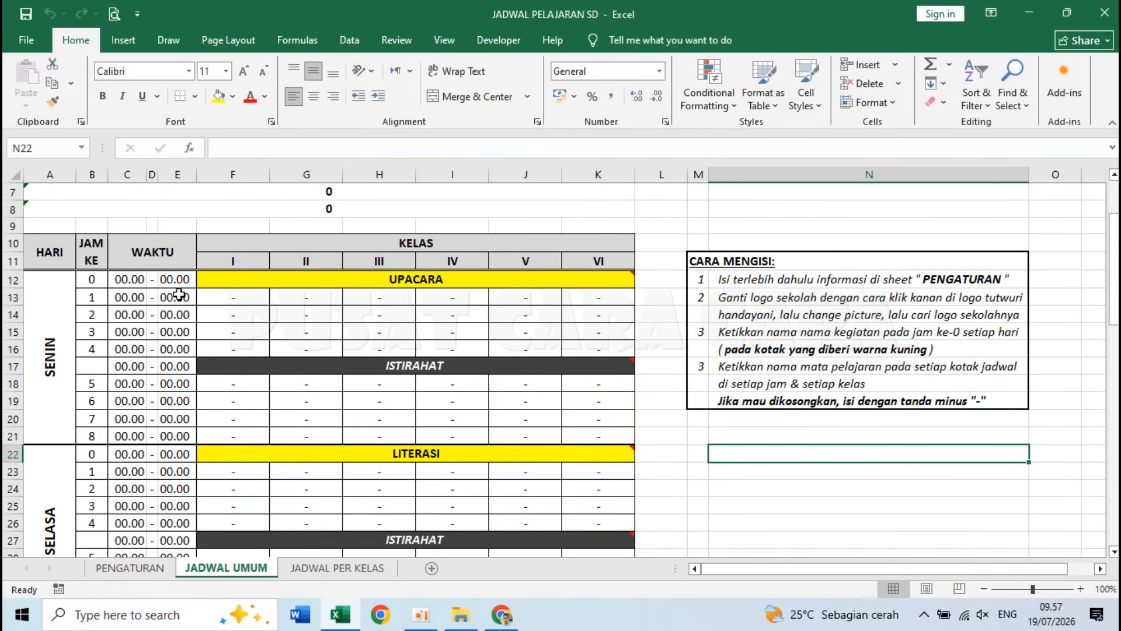
scroll(498, 421, "down", 1)
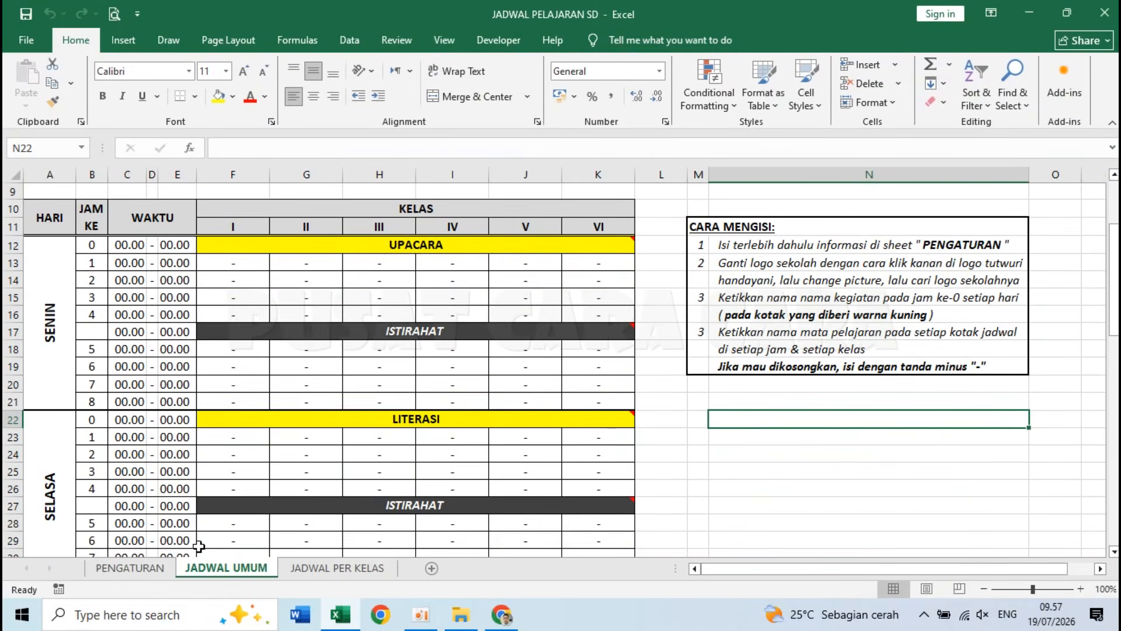
Step: Look through the workbook's three sheets and examine the class I to VI columns and weekdays on JADWAL UMUM
left_click(116, 575)
left_click(226, 576)
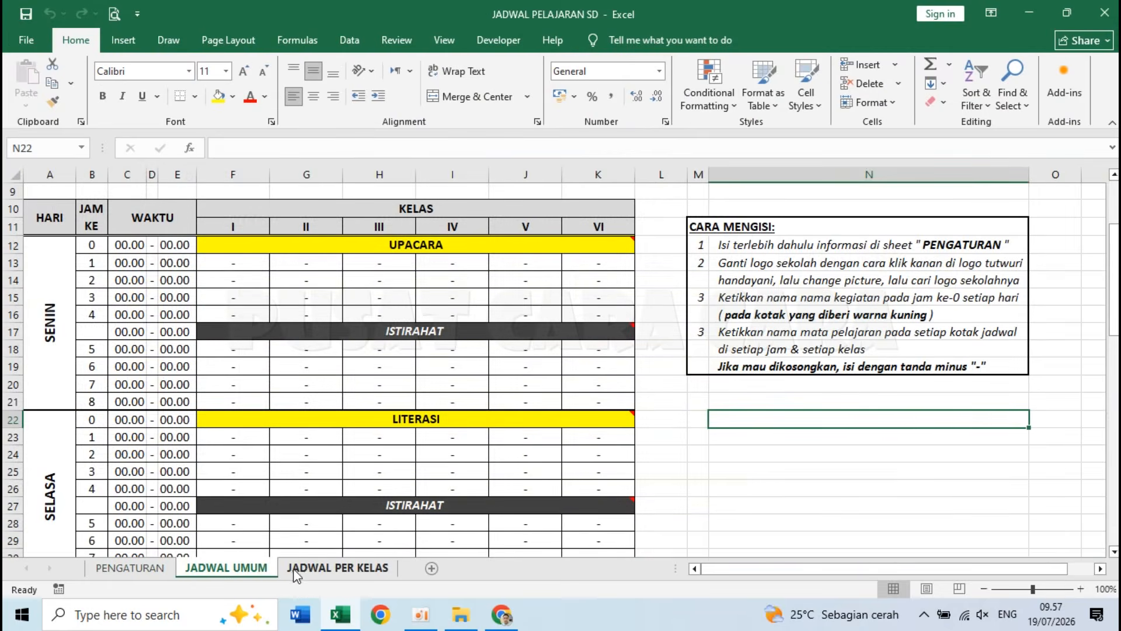
left_click(306, 567)
left_click(233, 570)
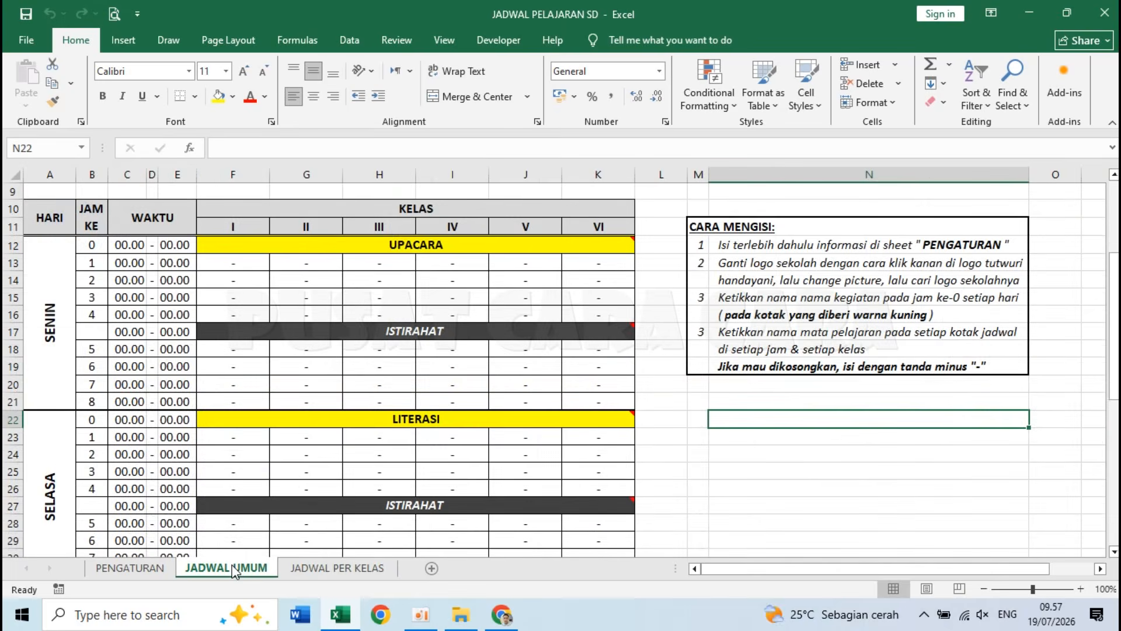
scroll(358, 402, "up", 3)
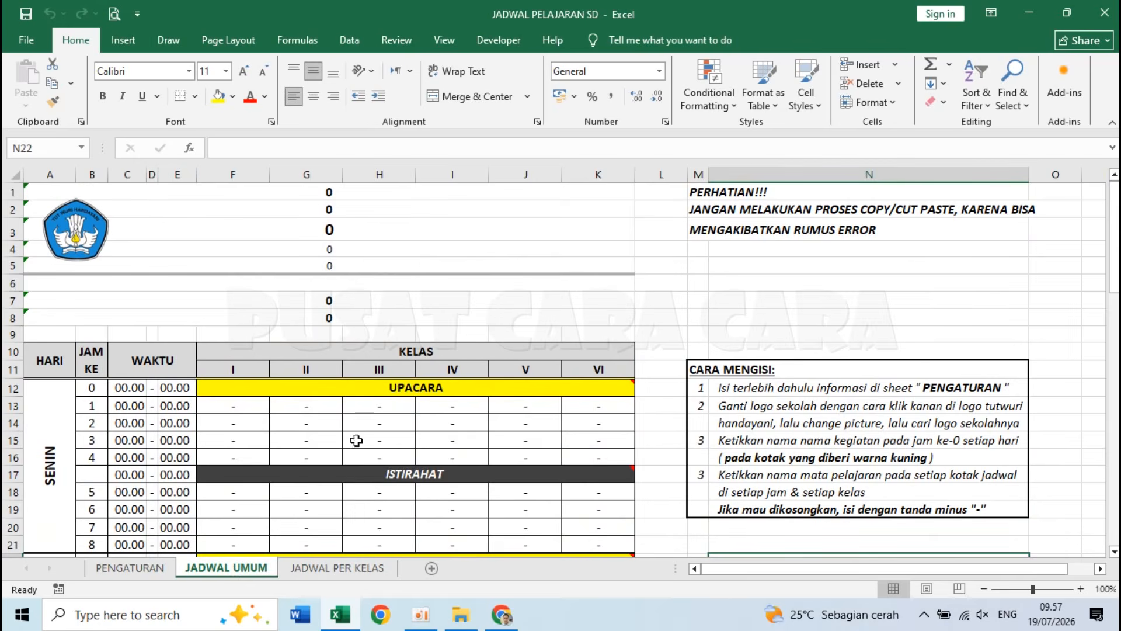
left_click(231, 370)
left_click(593, 366)
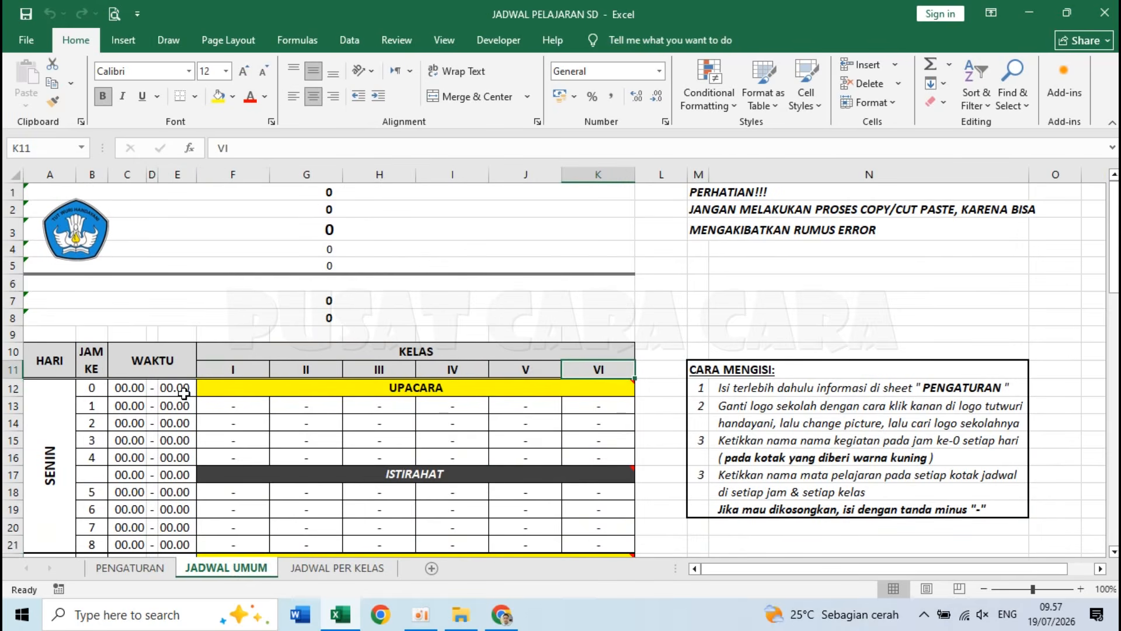
scroll(63, 447, "down", 5)
scroll(64, 447, "up", 5)
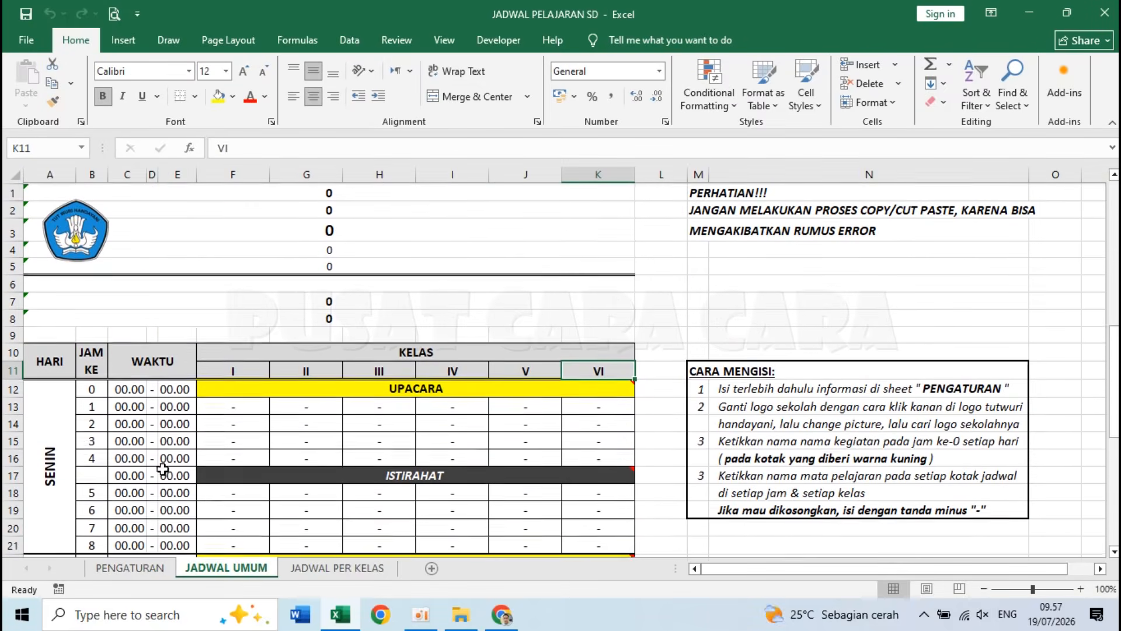
Step: Examine the per-class timetable layout on the JADWAL PER KELAS sheet and compare it with JADWAL UMUM
left_click(338, 568)
scroll(184, 401, "down", 3)
scroll(187, 400, "up", 2)
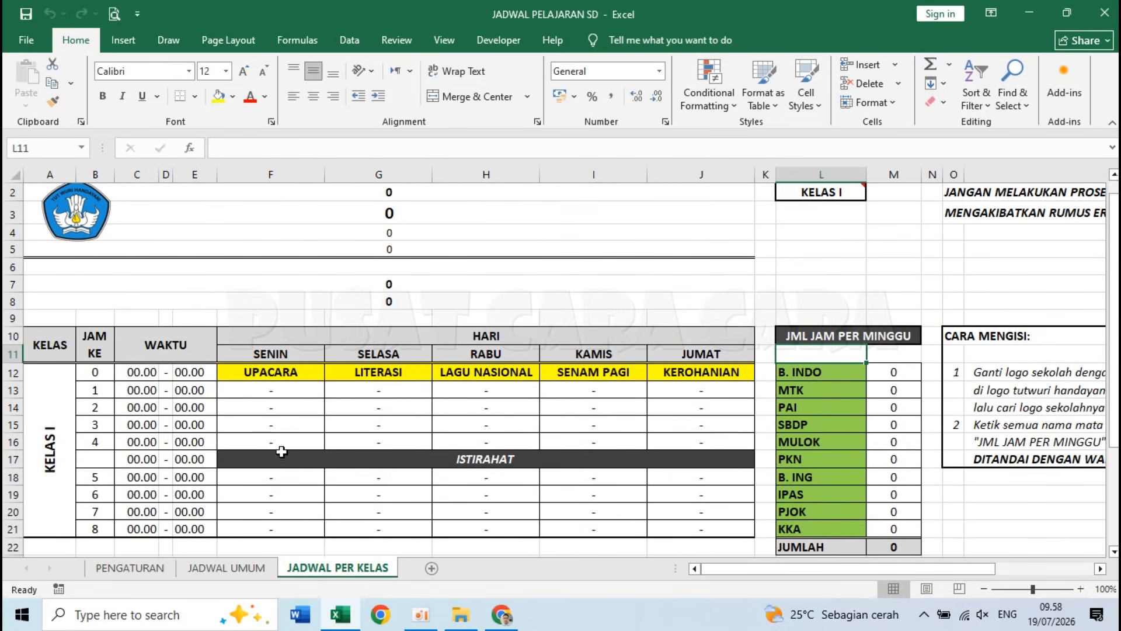
left_click(230, 569)
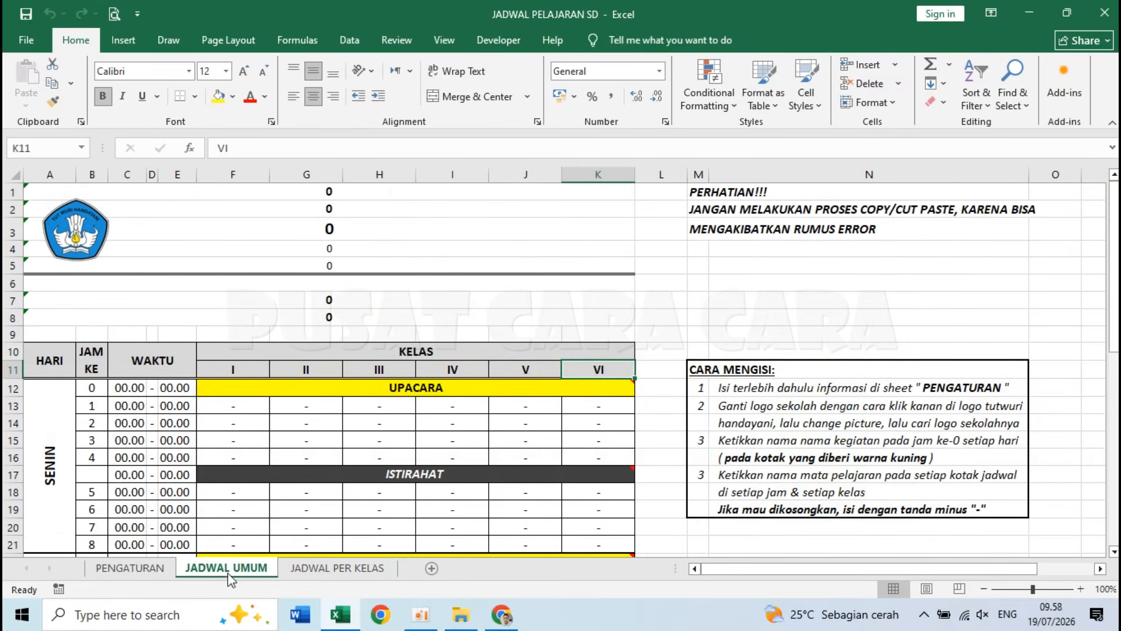
left_click(318, 568)
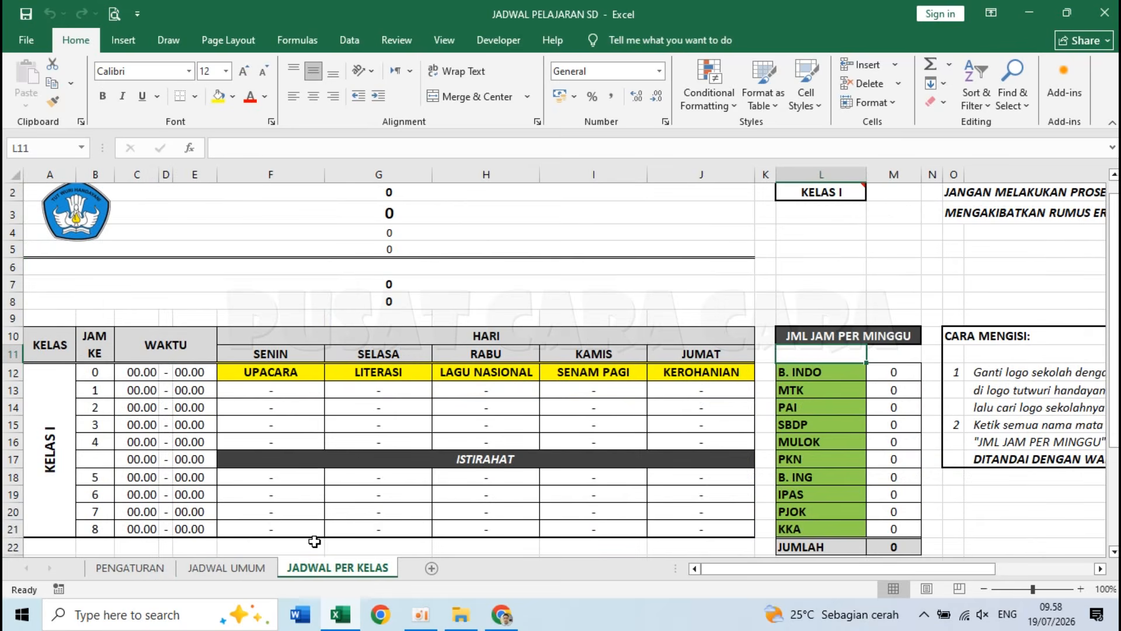
Step: Read the filling instructions and the lesson duration table on the PENGATURAN sheet, and check the matching WAKTU column on JADWAL UMUM
left_click(140, 568)
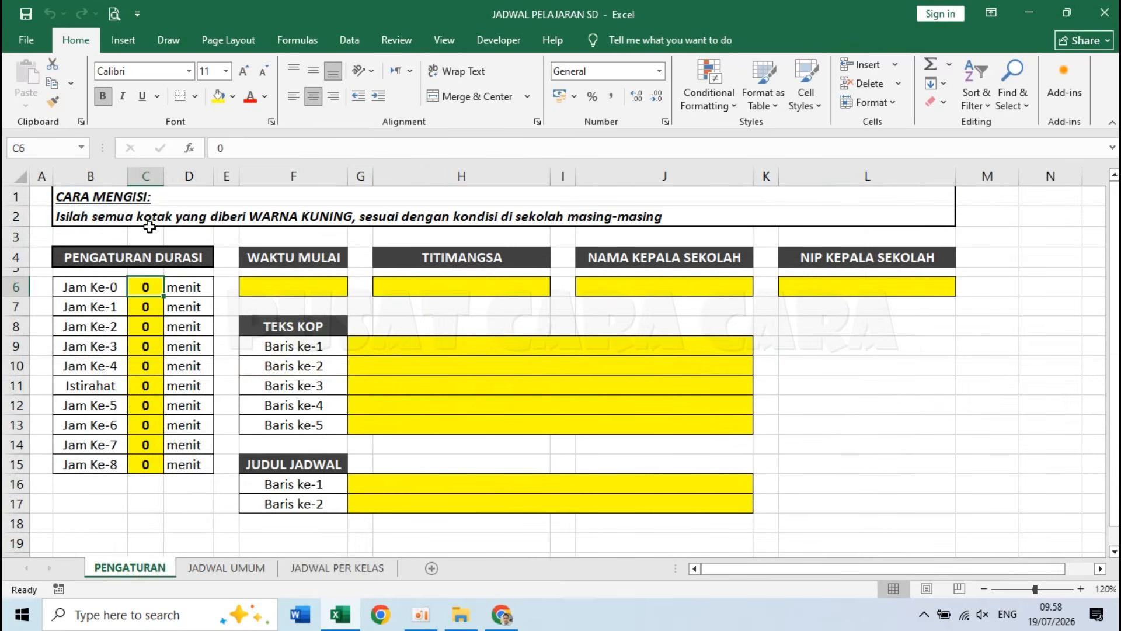
left_click(64, 217)
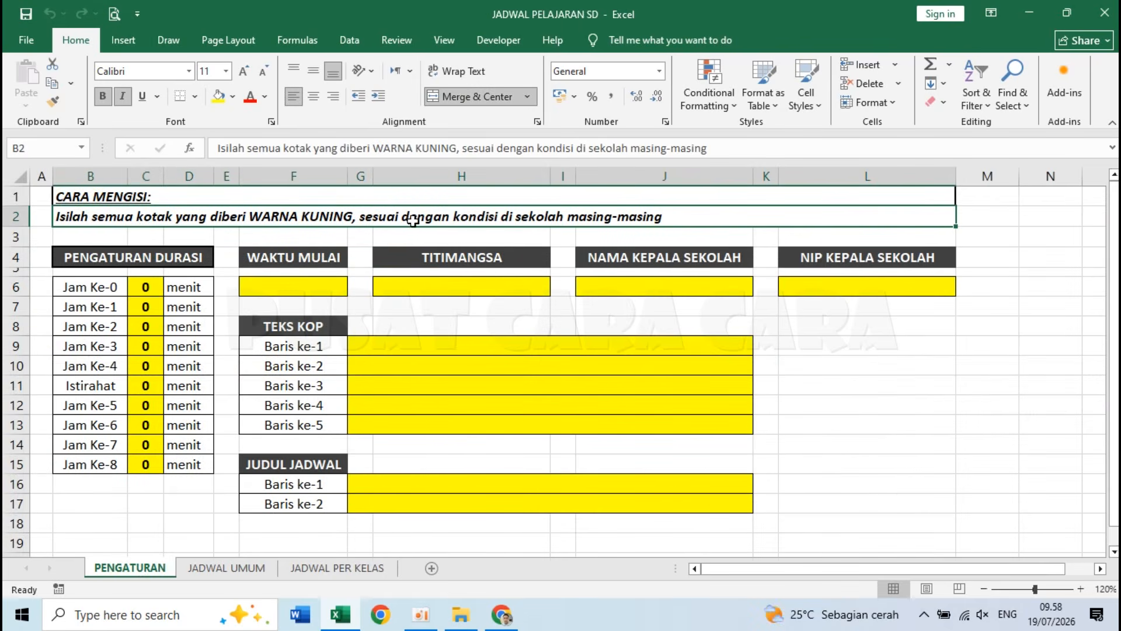
left_click(153, 286)
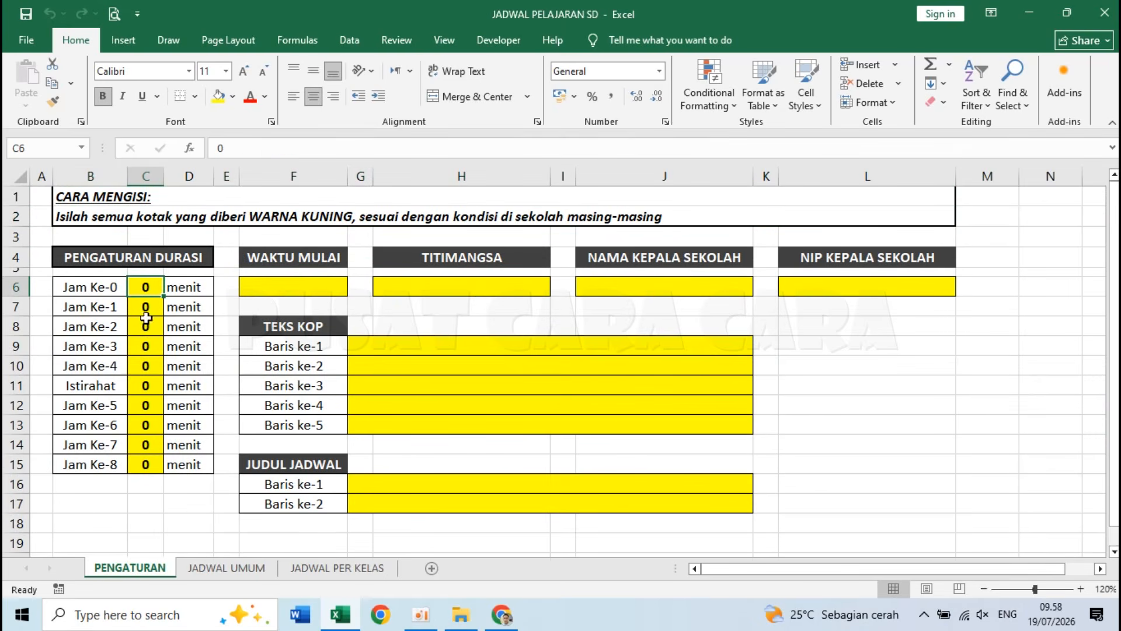
left_click(237, 568)
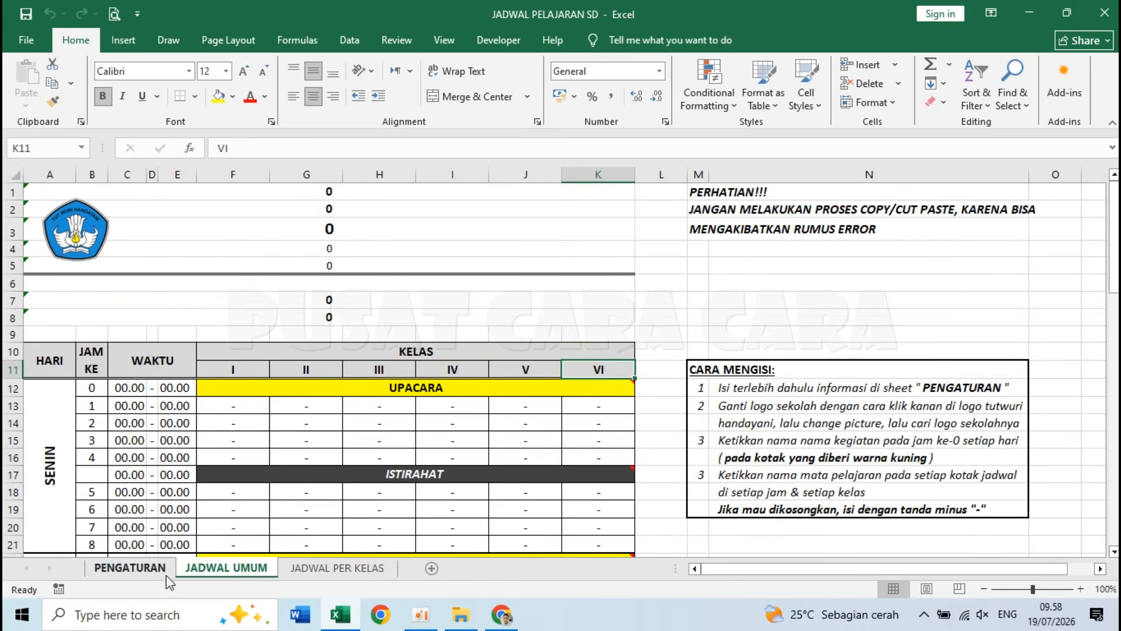
Step: On the PENGATURAN sheet, set the Jam Ke-0 duration to 30 minutes and Jam Ke-1 through Jam Ke-4 to 35 minutes each
left_click(145, 569)
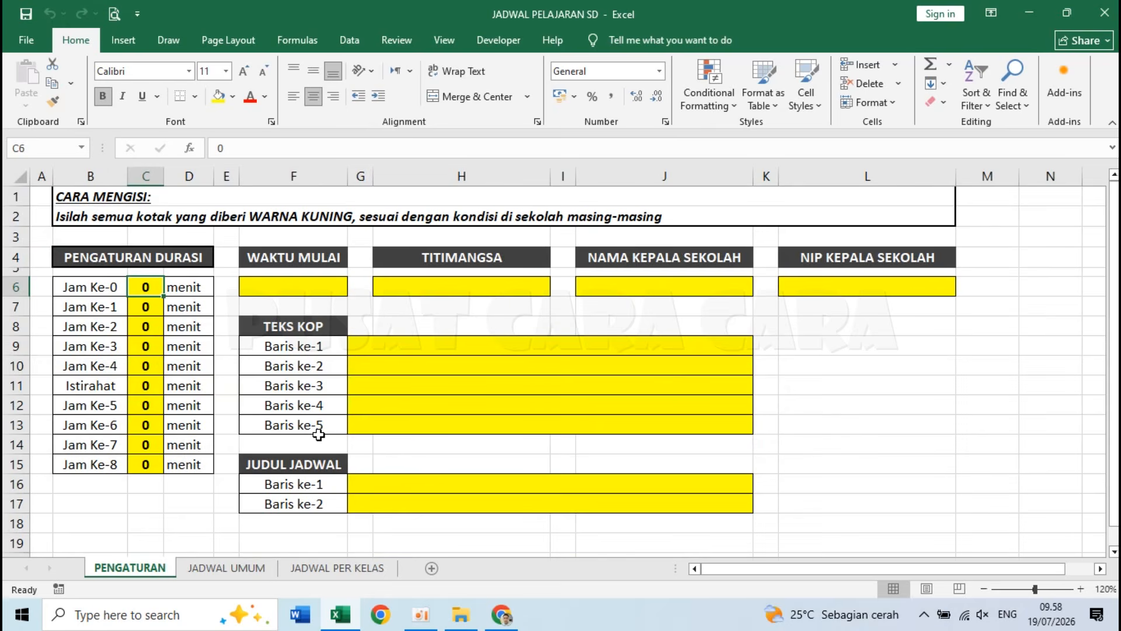
type("30")
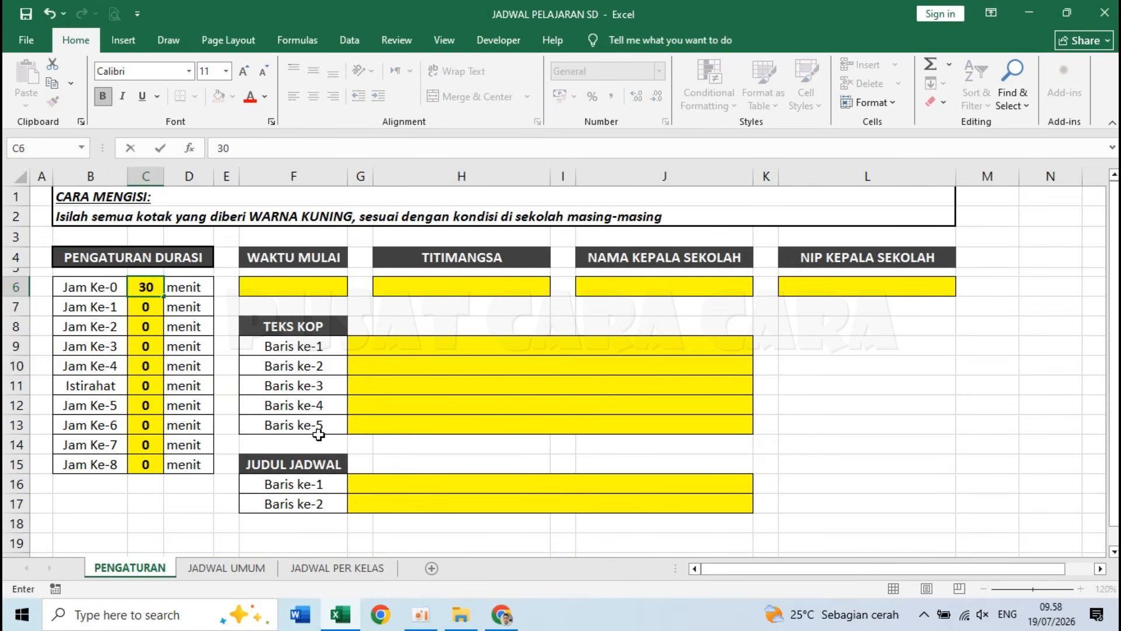
key("Return")
type("35")
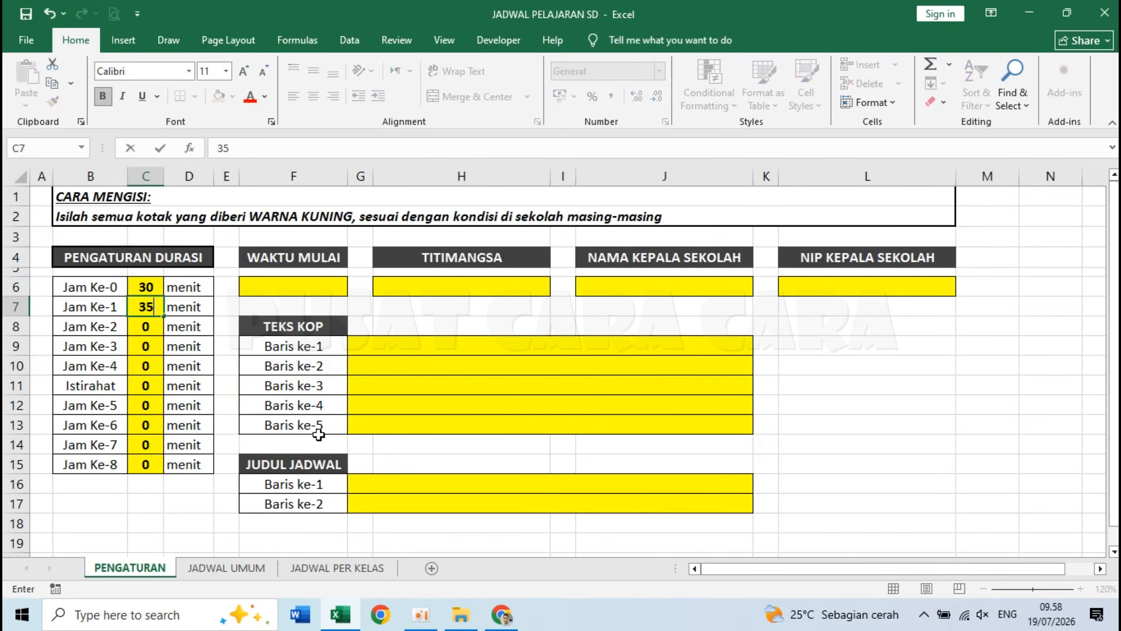
key("Return")
type("35")
key("Return")
type("35")
key("Return")
type("35")
key("Return")
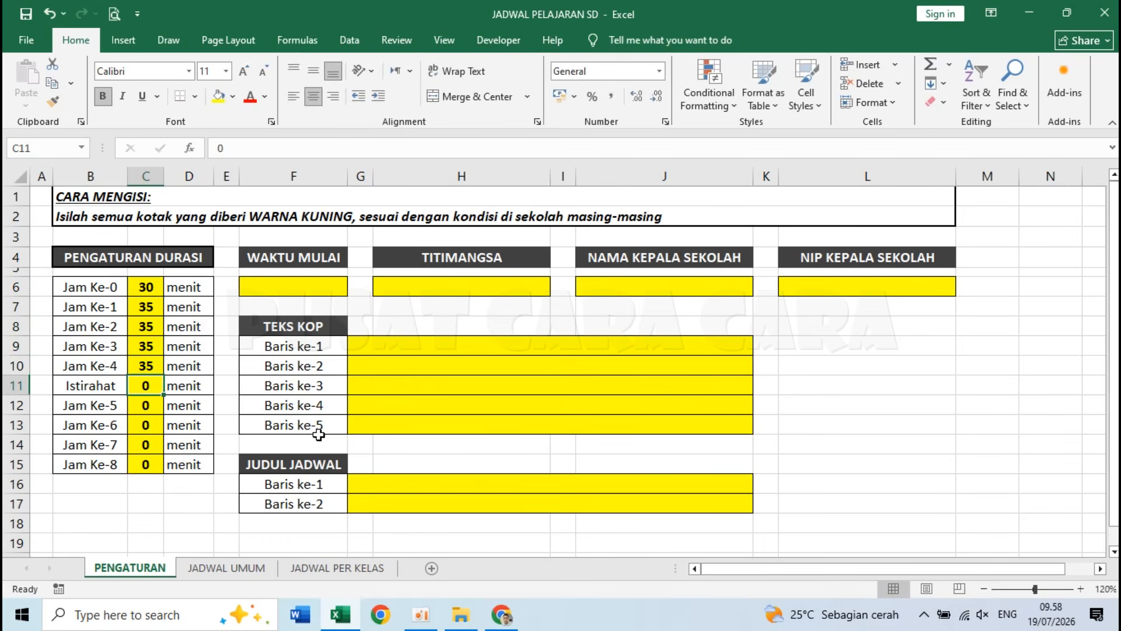
Step: Set the Istirahat duration to 30 minutes and Jam Ke-5 through Jam Ke-8 to 35 minutes each
type("30")
key("Return")
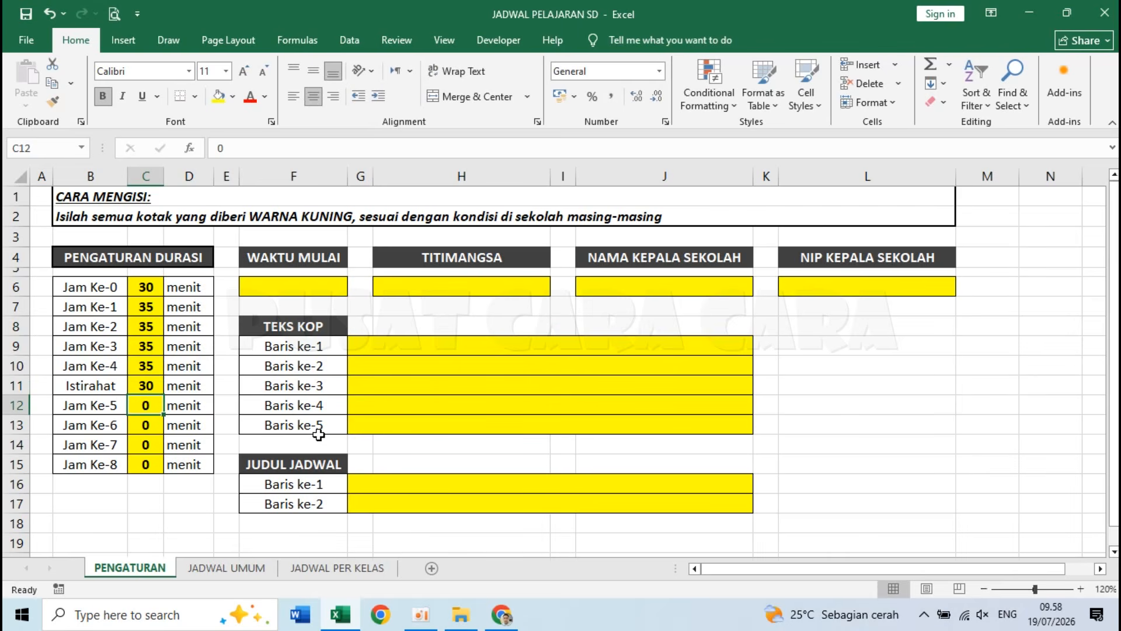
type("35")
key("Return")
type("35")
key("Return")
type("35")
key("Return")
type("35")
key("Return")
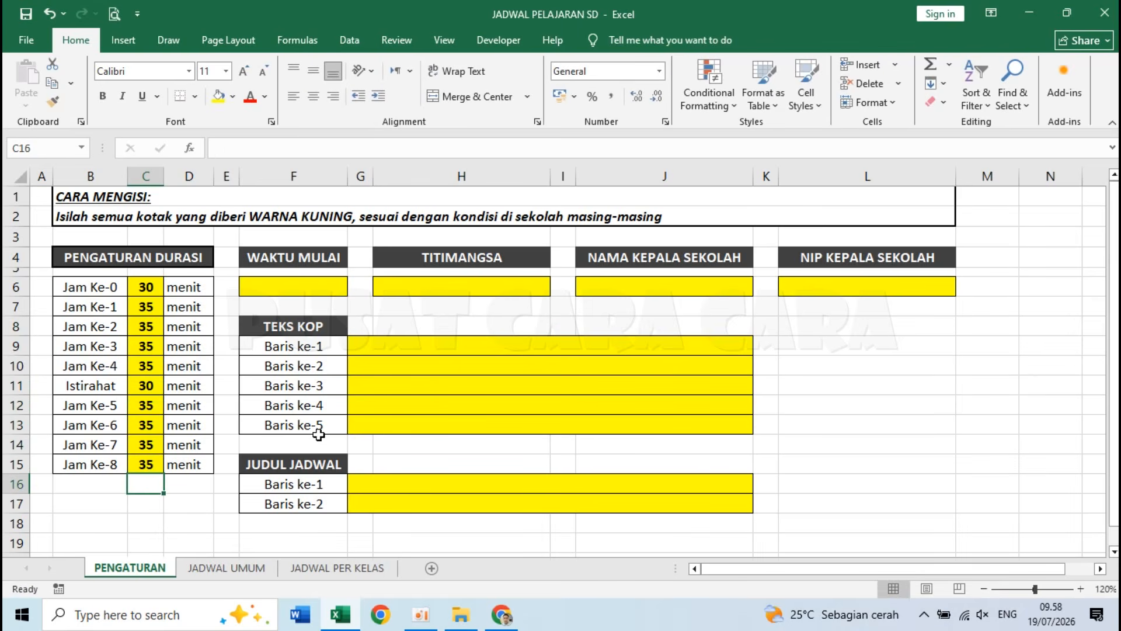
Step: Enter 07.00 as the start time under WAKTU MULAI
left_click(295, 285)
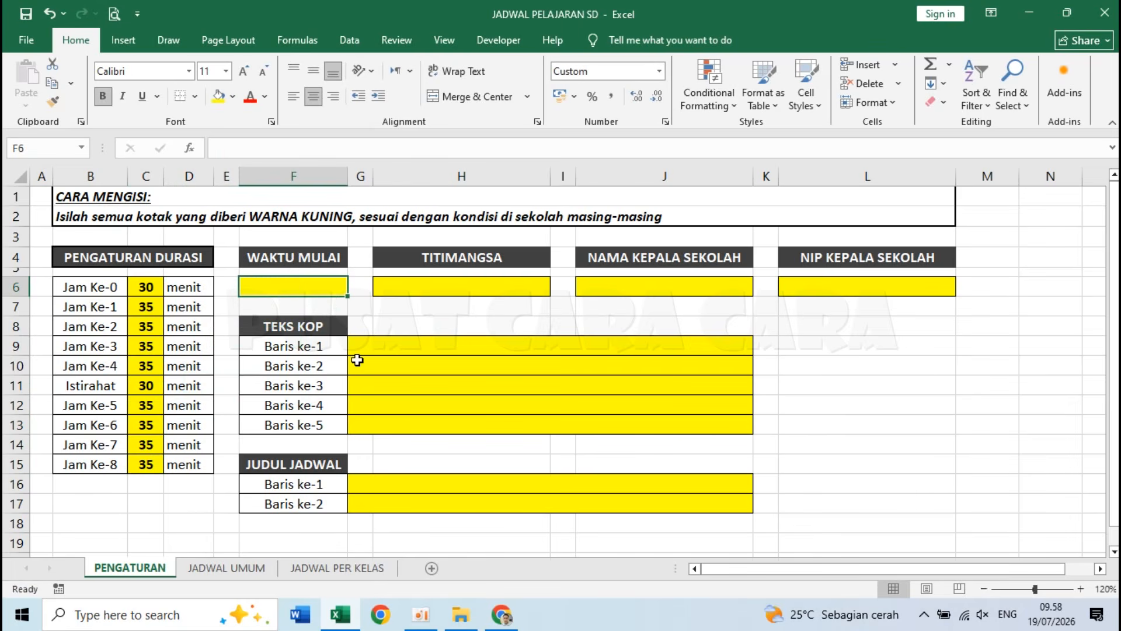
type("0")
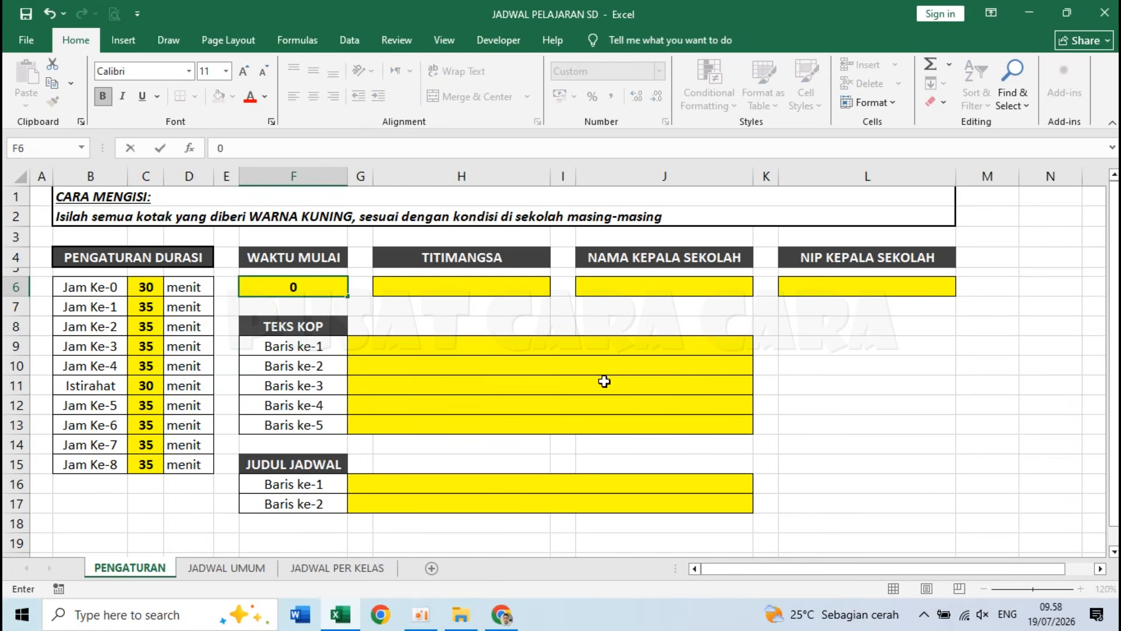
type("7.00")
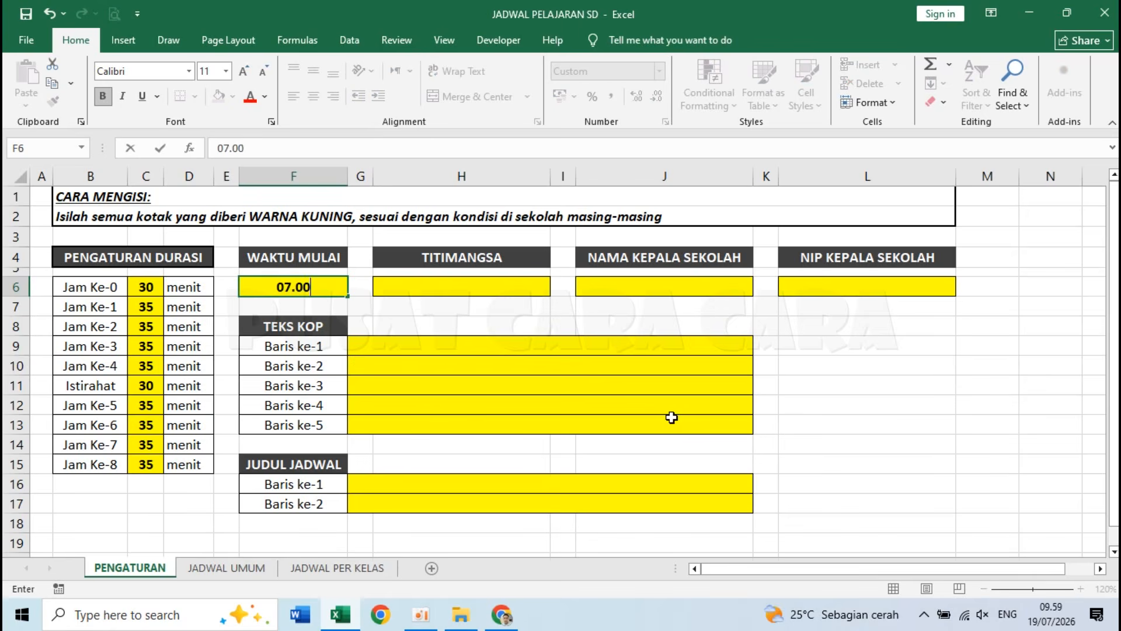
key("Return")
Step: Check the calculated start and end times of the lesson periods in the WAKTU column of JADWAL UMUM
left_click(234, 571)
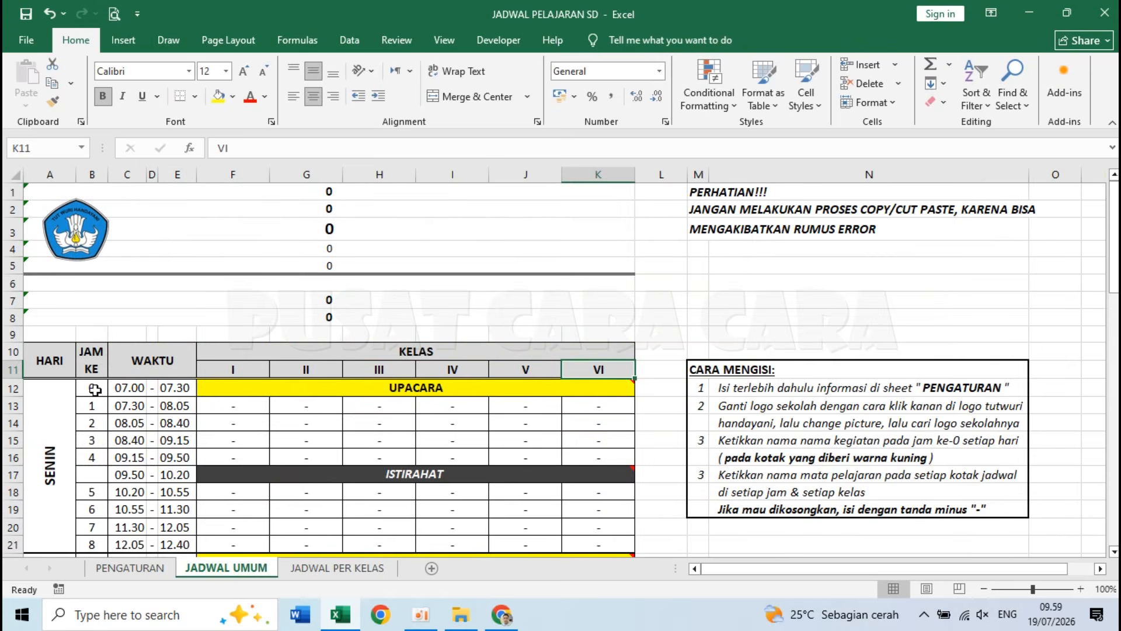
left_click(133, 386)
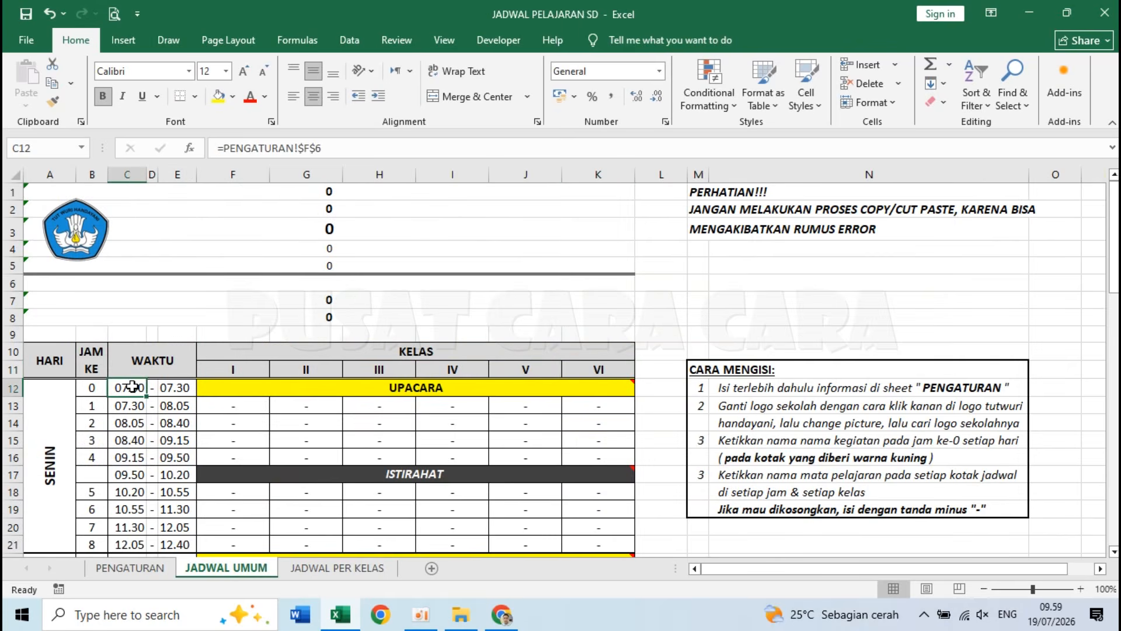
left_click(174, 388)
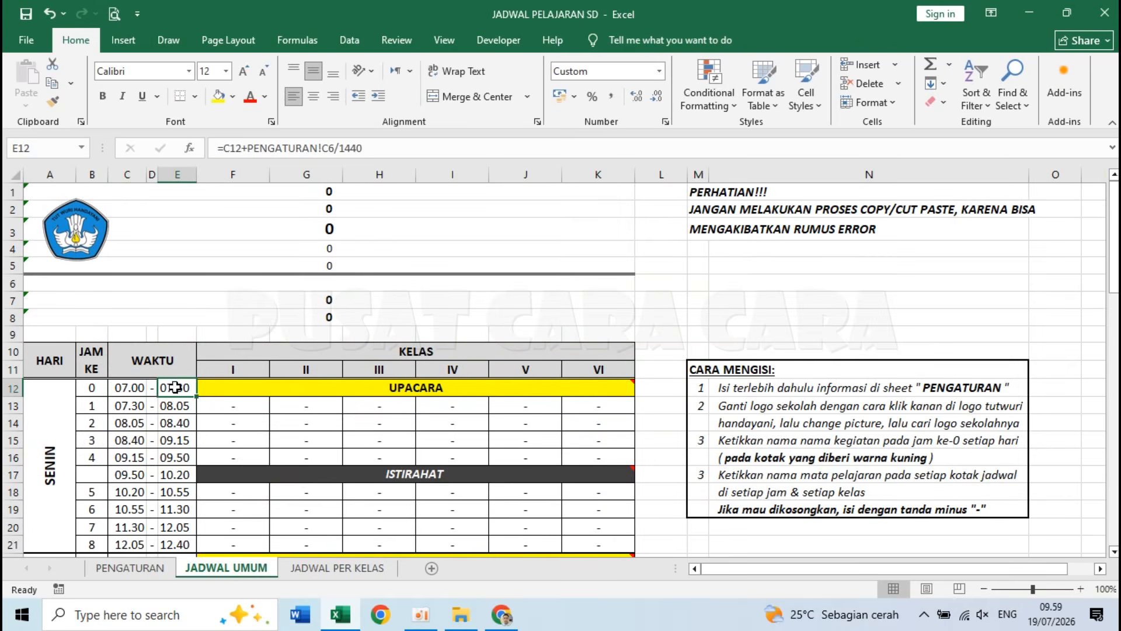
left_click(131, 406)
left_click(165, 407)
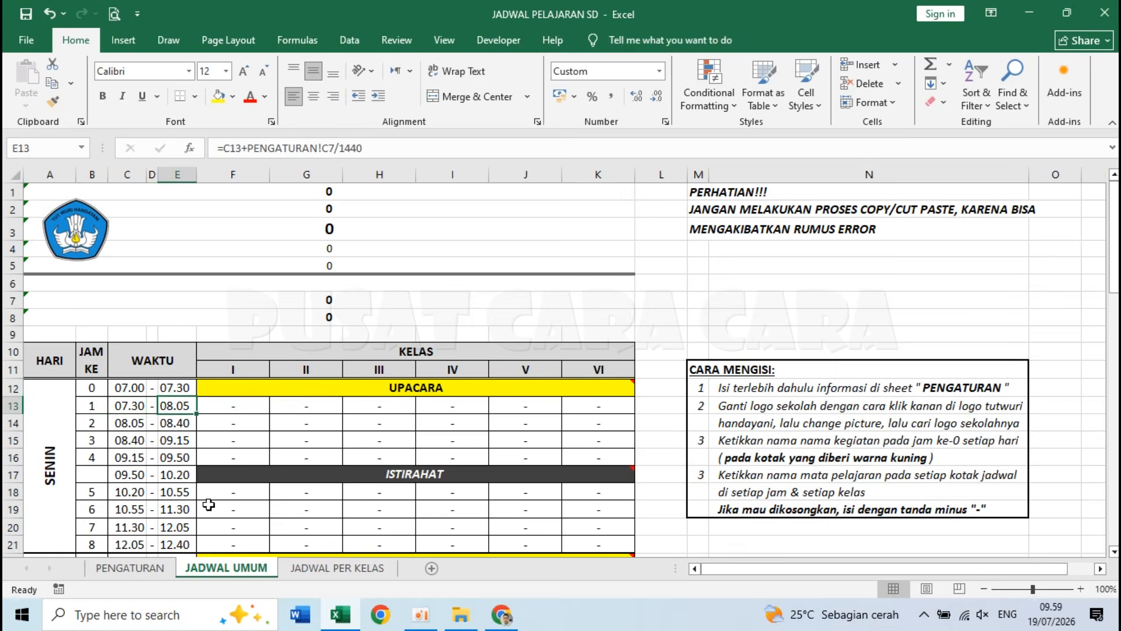
scroll(208, 505, "down", 9)
scroll(208, 505, "up", 9)
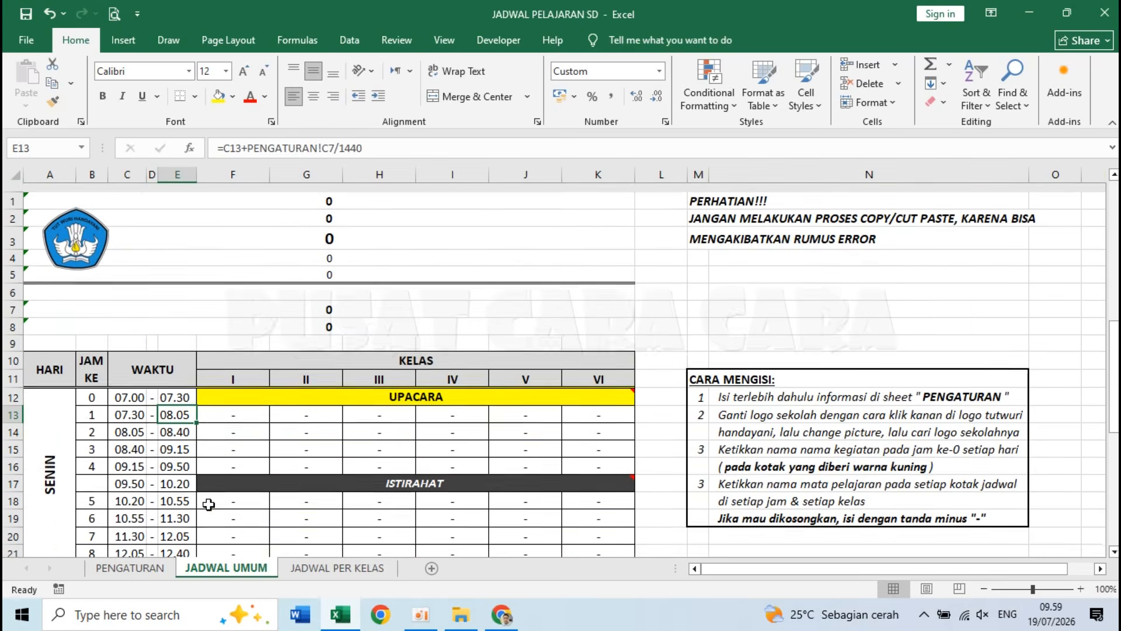
Step: Select the TITIMANGSA cell on PENGATURAN, examine the signature block below the JADWAL UMUM timetable, and return to the settings sheet
left_click(135, 566)
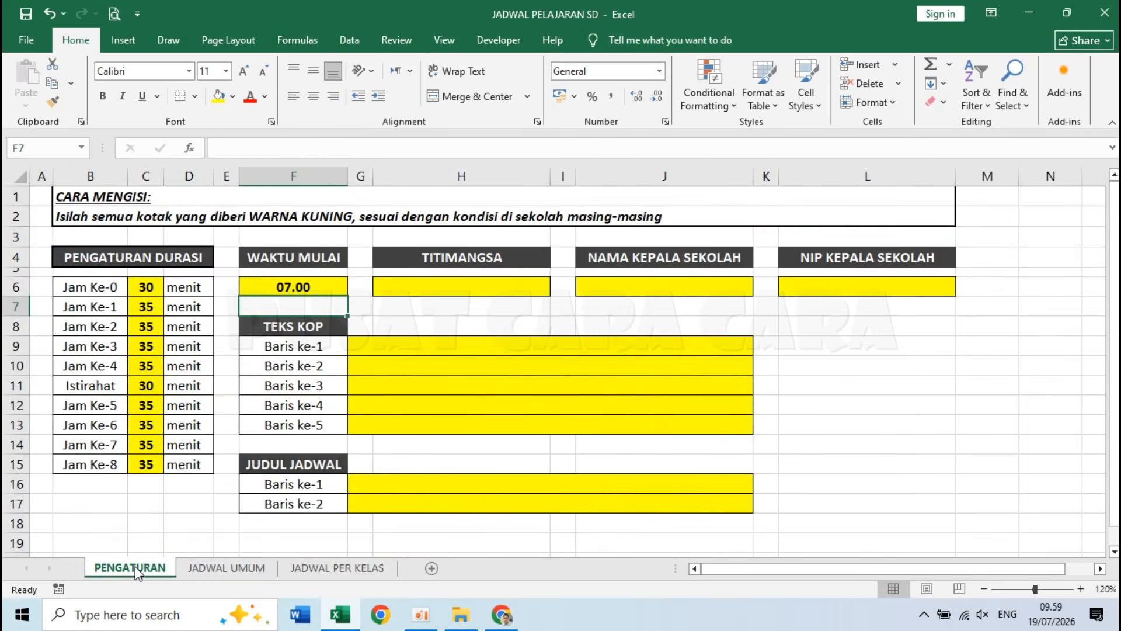
left_click(455, 289)
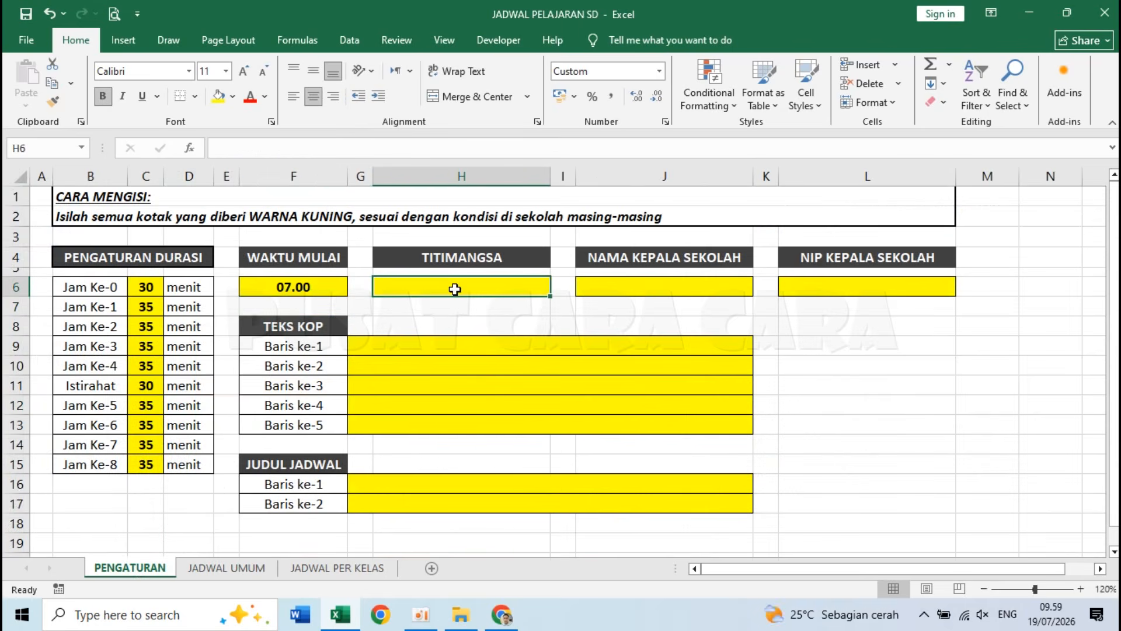
left_click(228, 568)
scroll(481, 438, "down", 8)
scroll(482, 438, "down", 10)
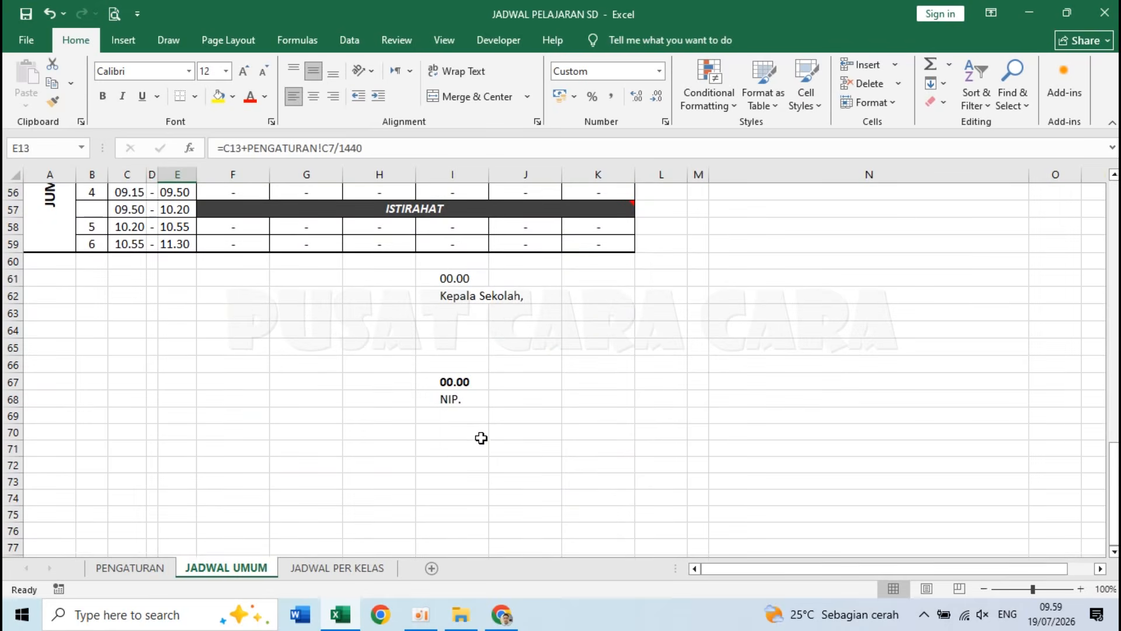
left_click(130, 567)
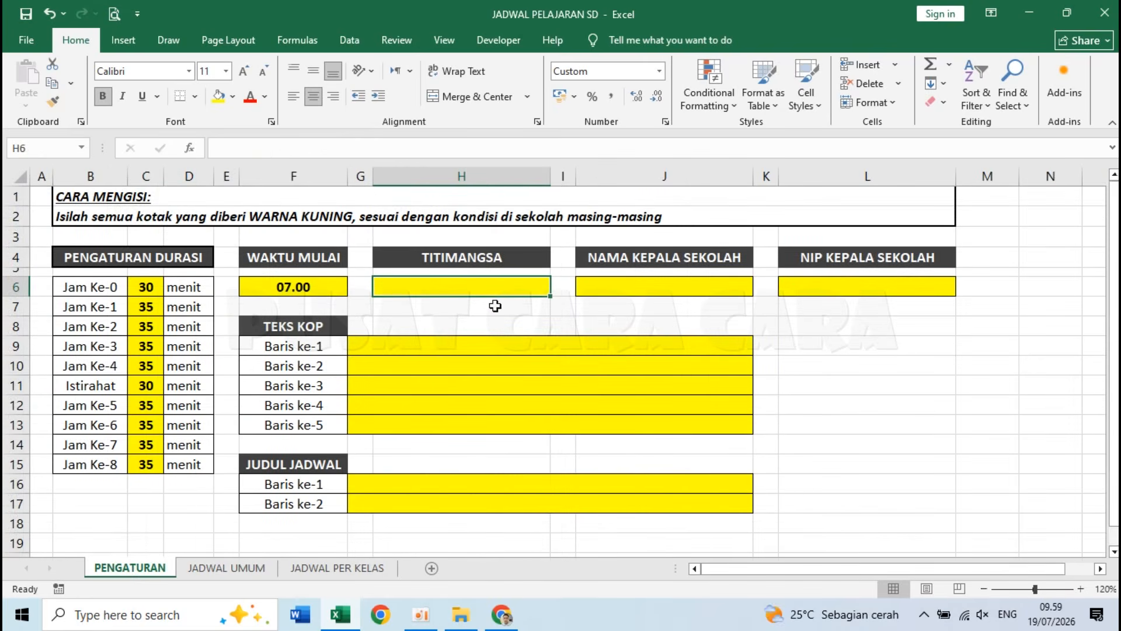
Step: Enter "Bandung, 15 Juli 2026" as the place and date under TITIMANGSA
type("Bandung,")
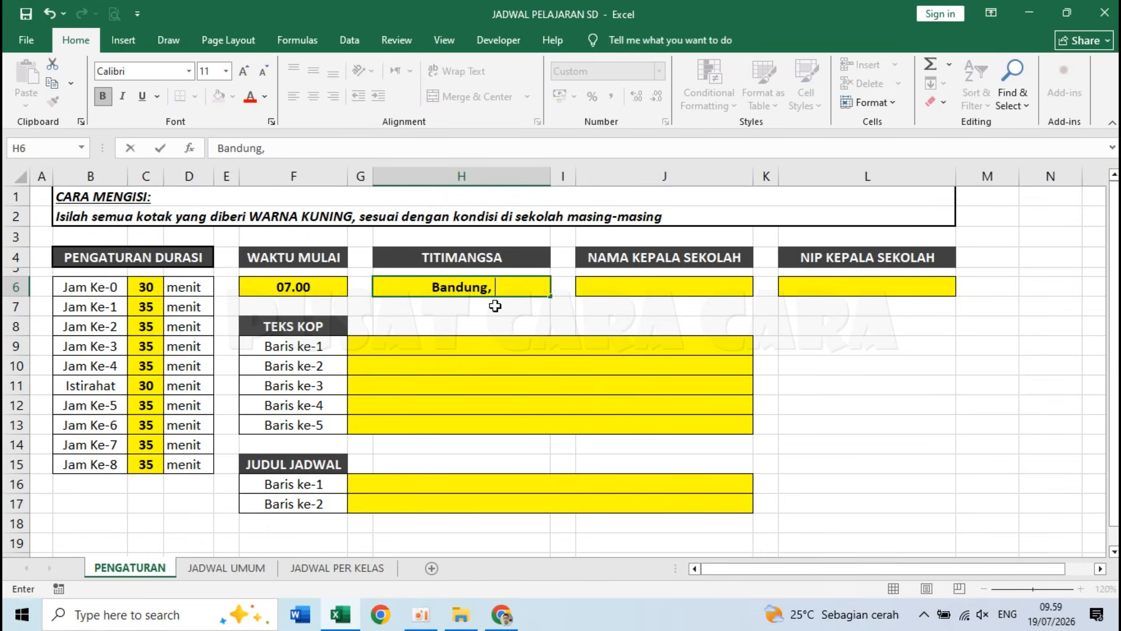
type(" 15 J")
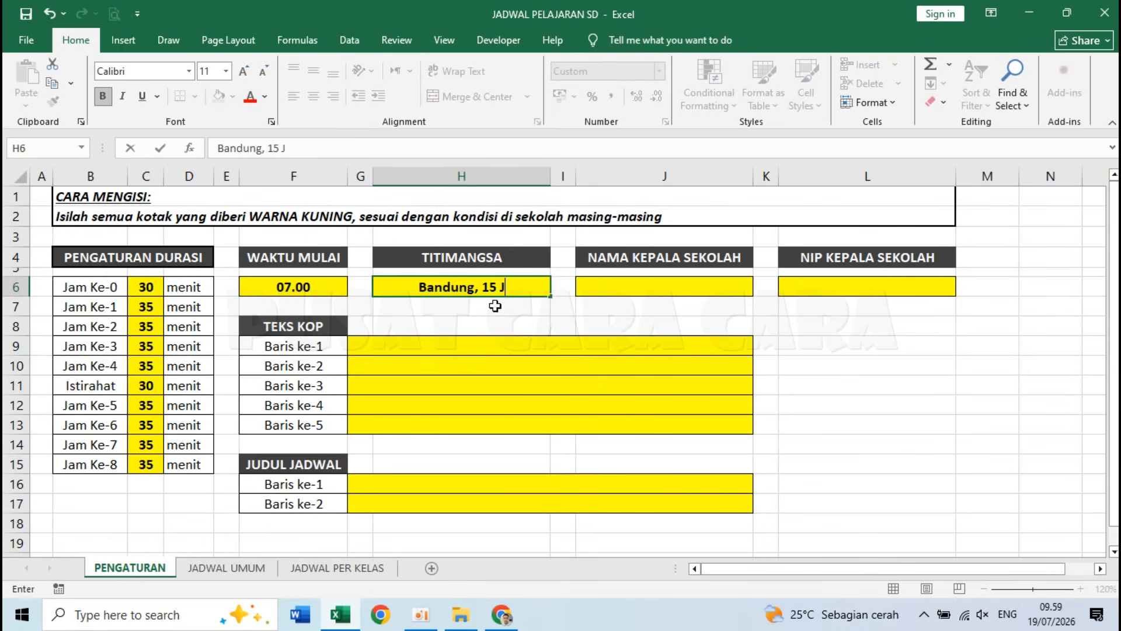
type("uli 2026")
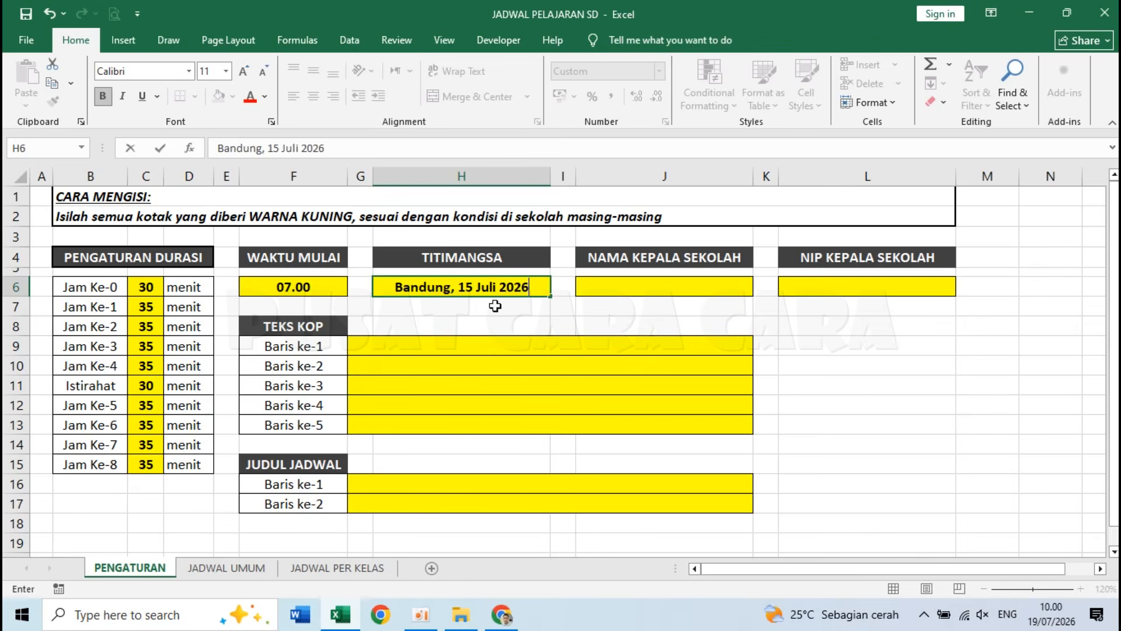
key("Return")
Step: Enter the principal's full name with titles under NAMA KEPALA SEKOLAH
left_click(613, 285)
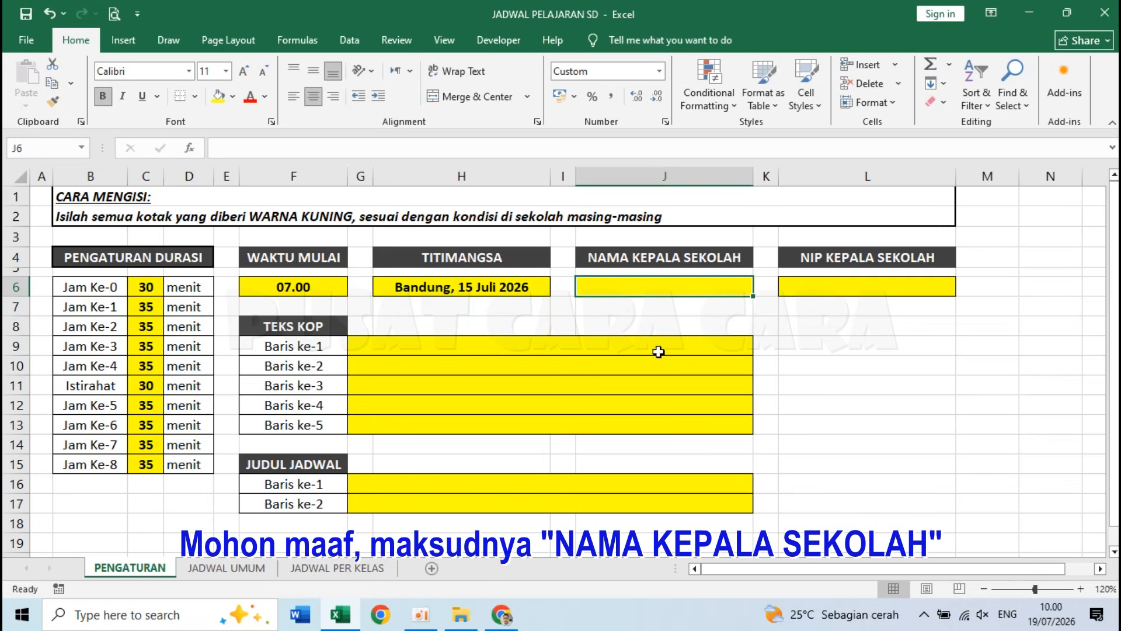
type("H. AH")
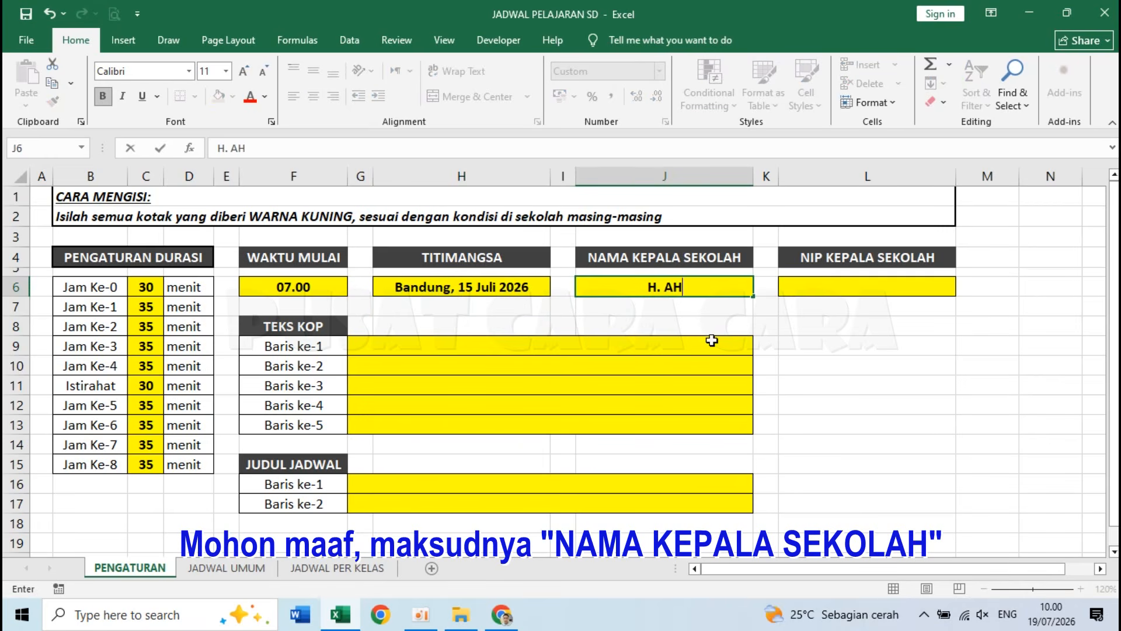
type("MAD AL FA")
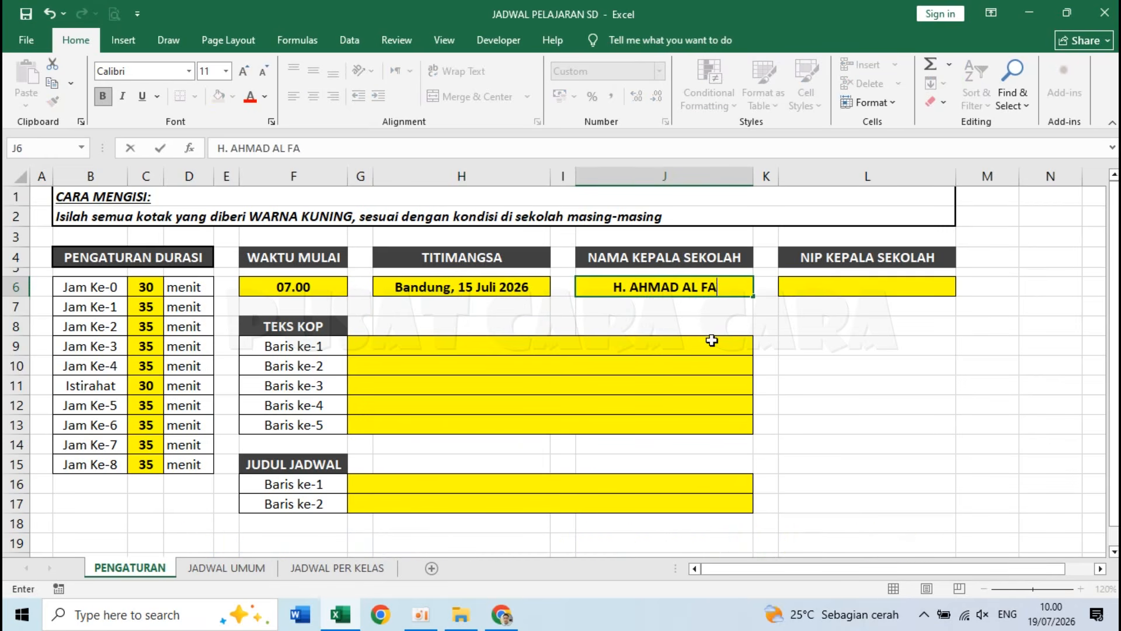
type("TIH, M.")
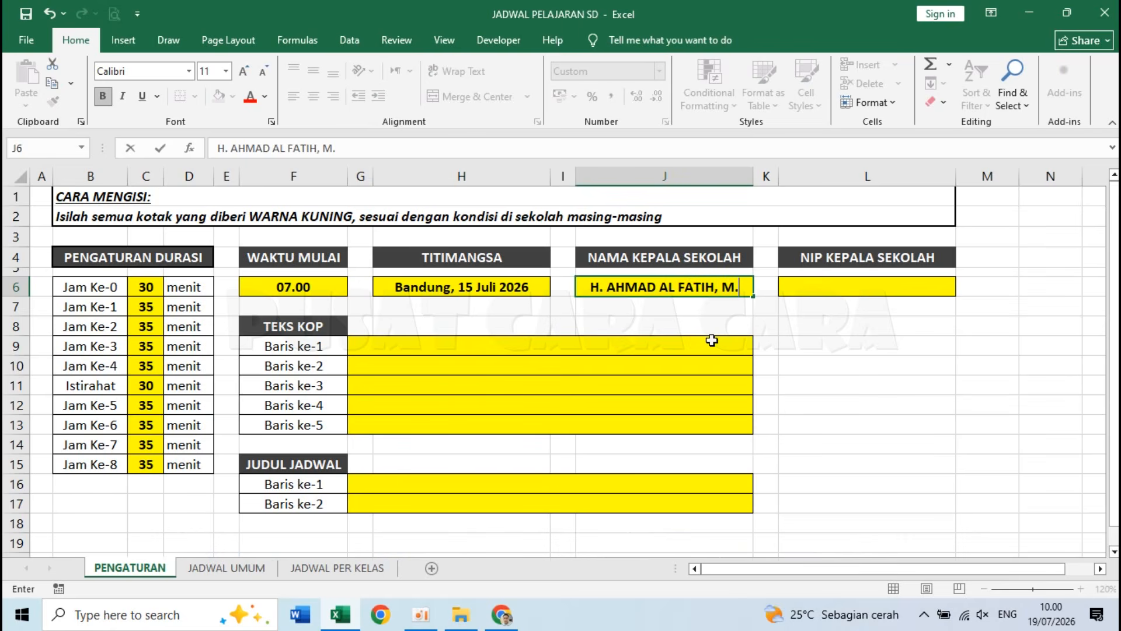
type("Pd.")
key("Return")
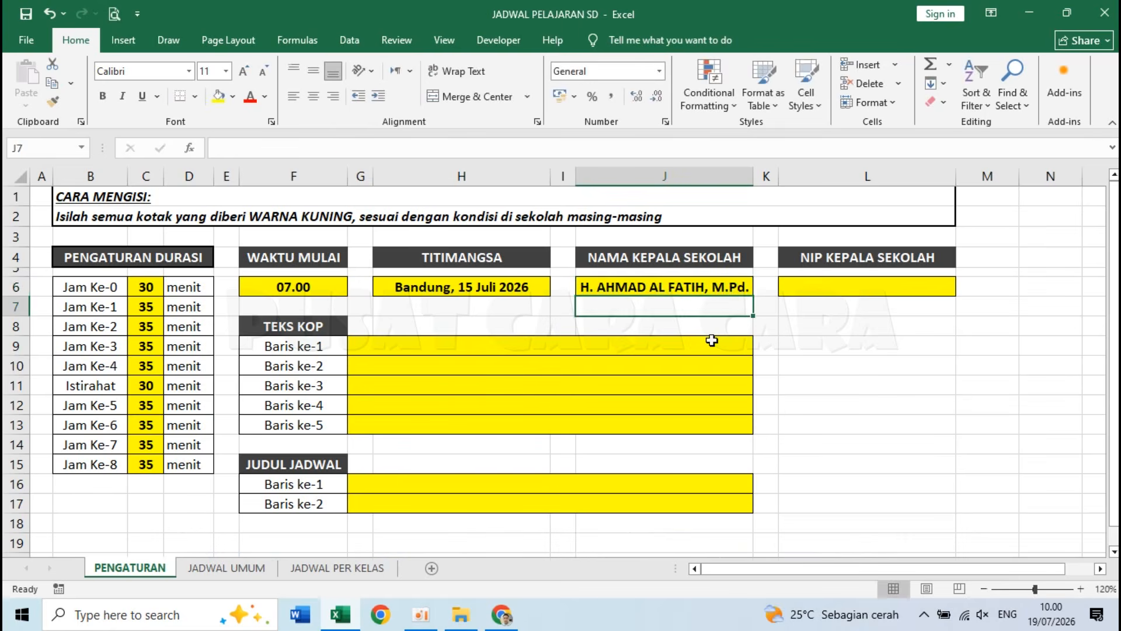
Step: Enter the principal's employee number under NIP KEPALA SEKOLAH
left_click(821, 293)
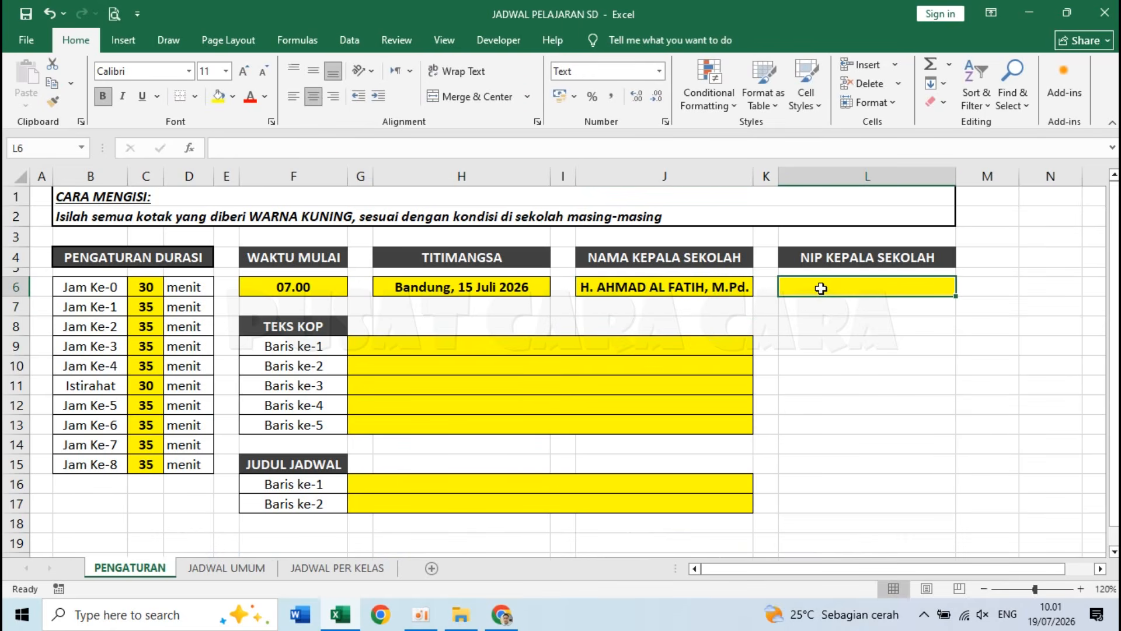
type("1234")
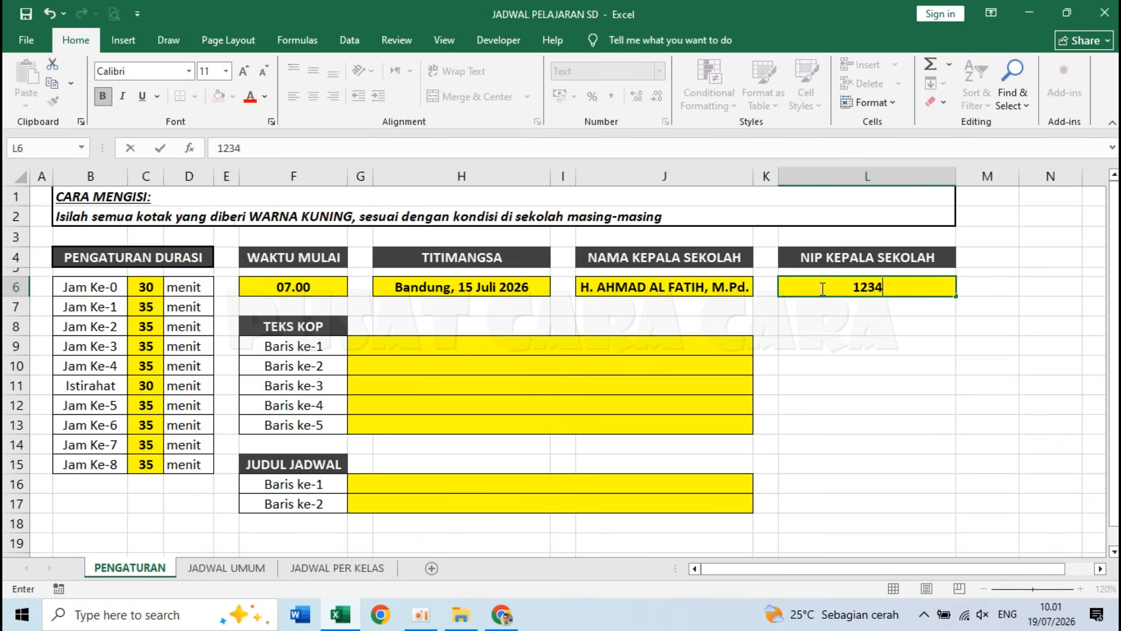
type("5678 123")
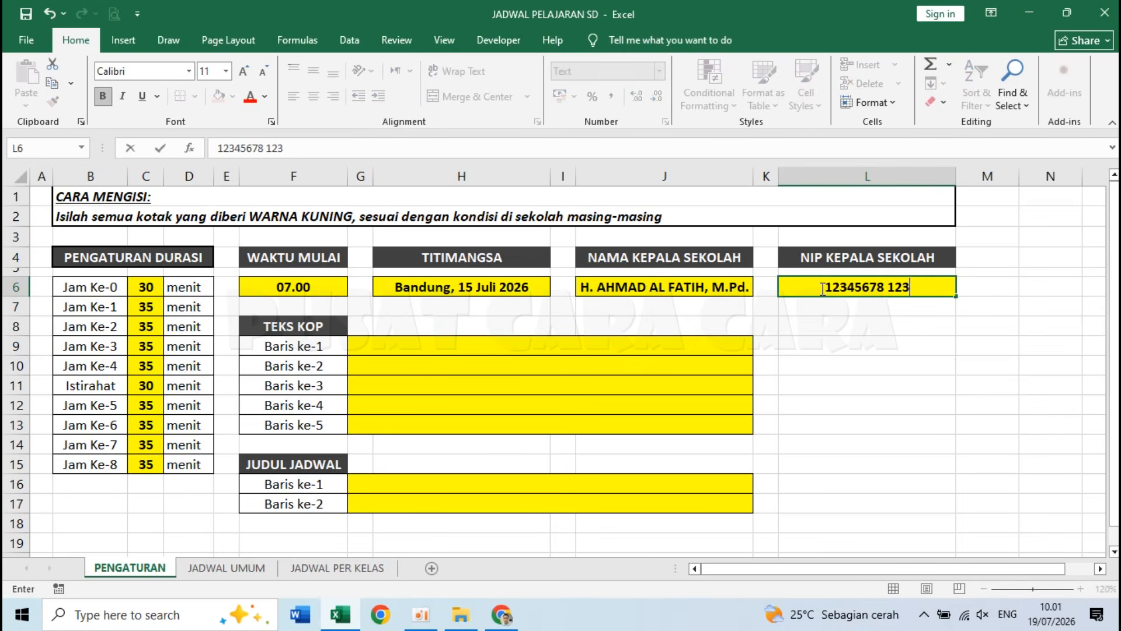
type("456 1 234")
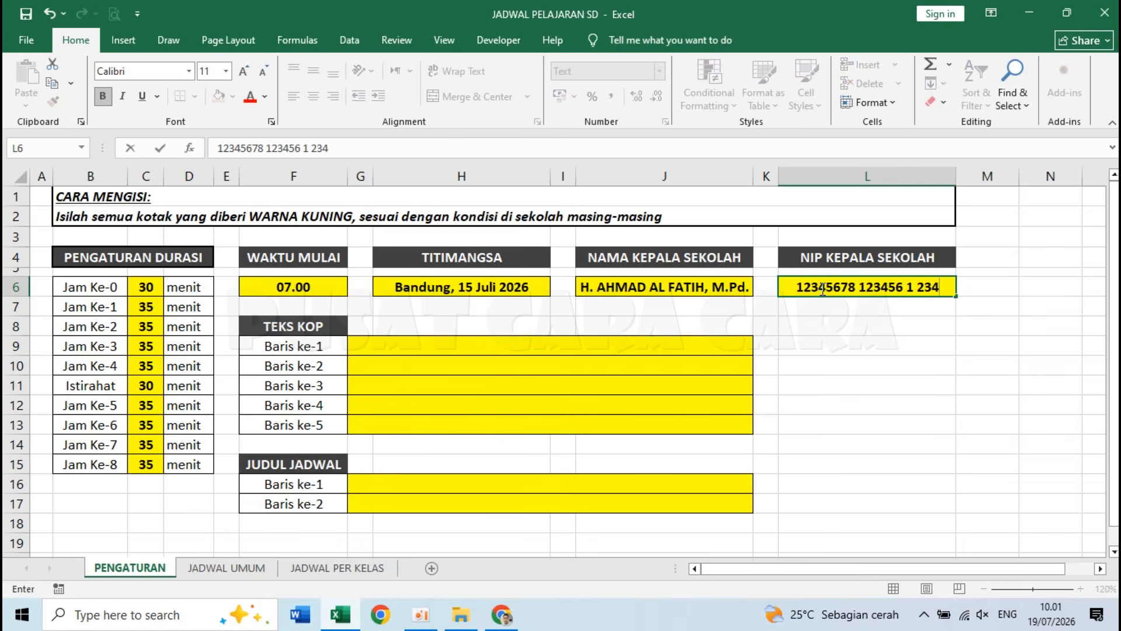
key("Return")
Step: Select TEKS KOP Baris ke-1 on PENGATURAN, inspect the letterhead and signature block cells on JADWAL UMUM, and return to the settings sheet
left_click(377, 346)
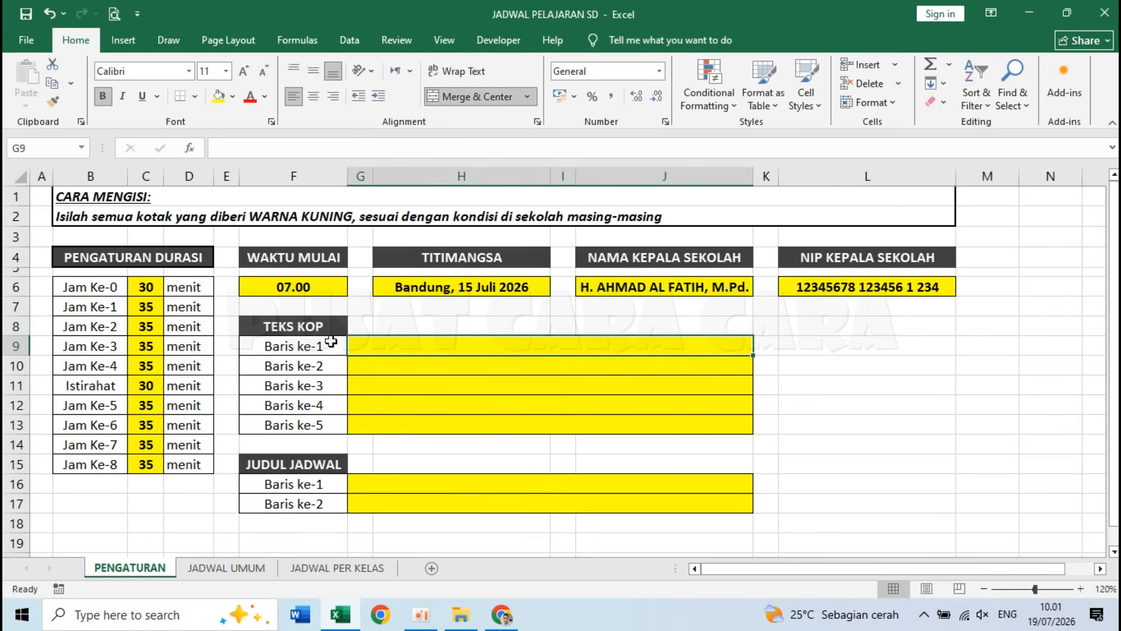
left_click(190, 569)
scroll(268, 296, "up", 15)
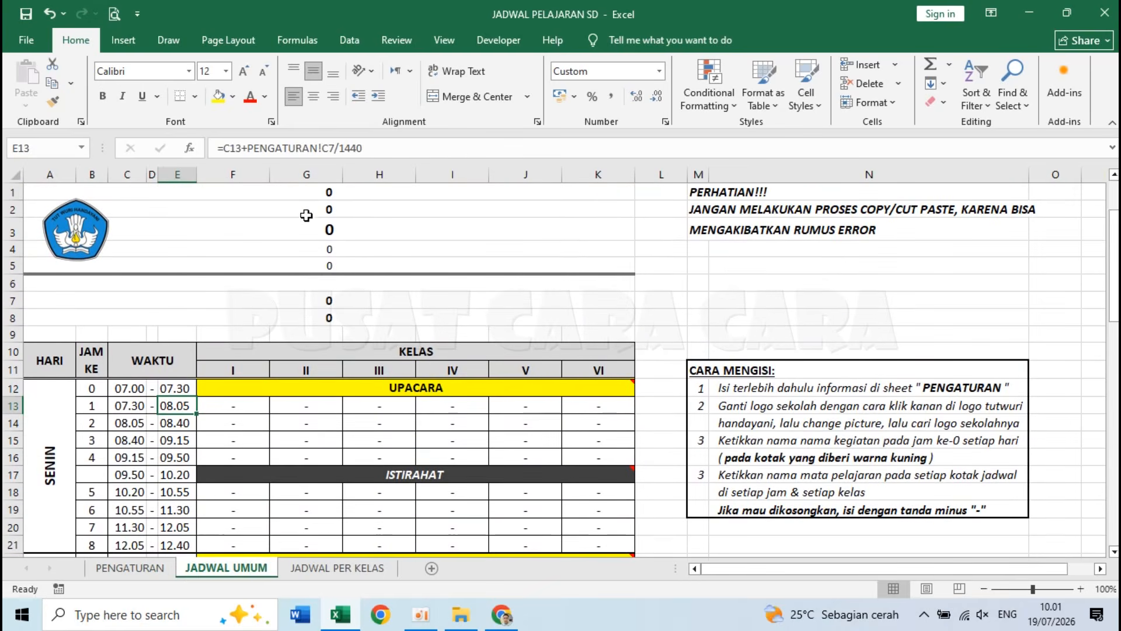
scroll(330, 318, "down", 17)
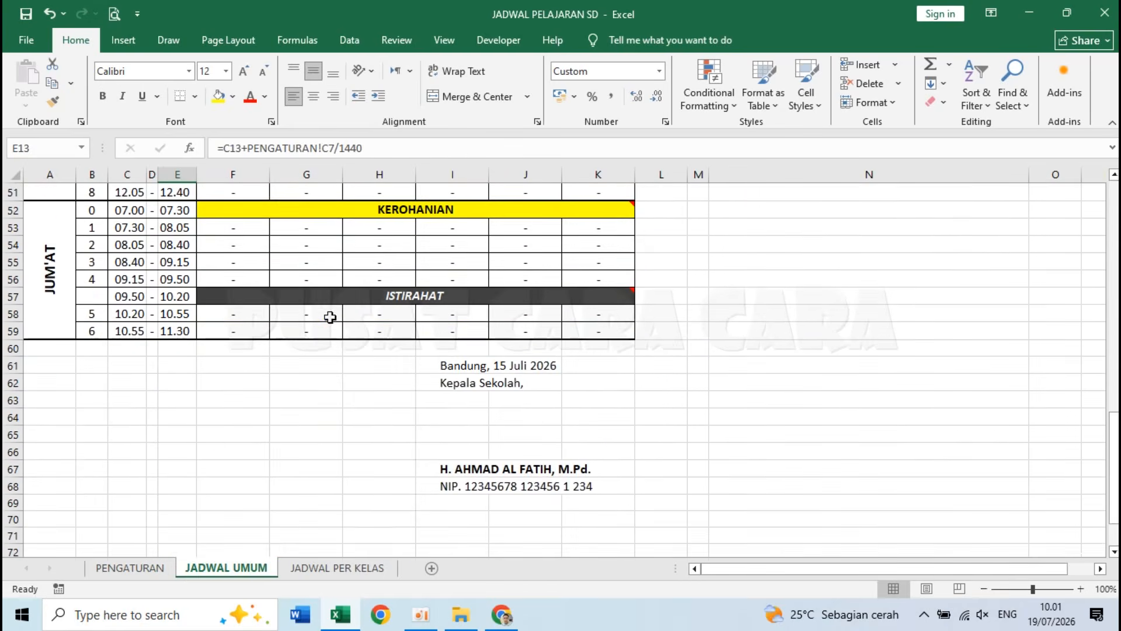
left_click(451, 377)
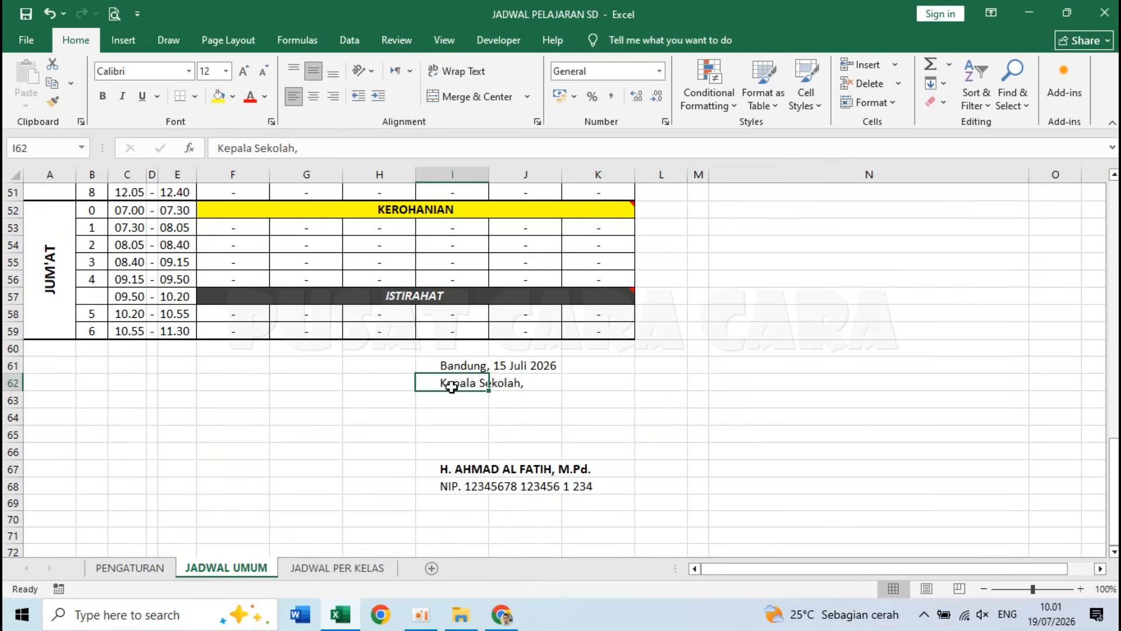
left_click(453, 473)
left_click(452, 486)
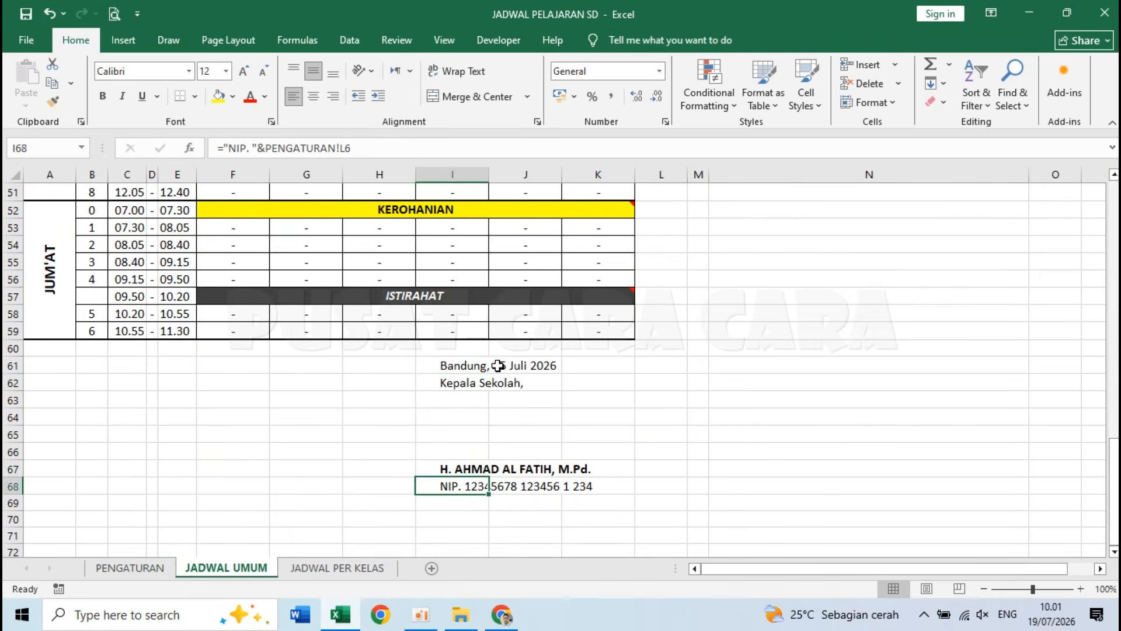
left_click(475, 366)
left_click(129, 568)
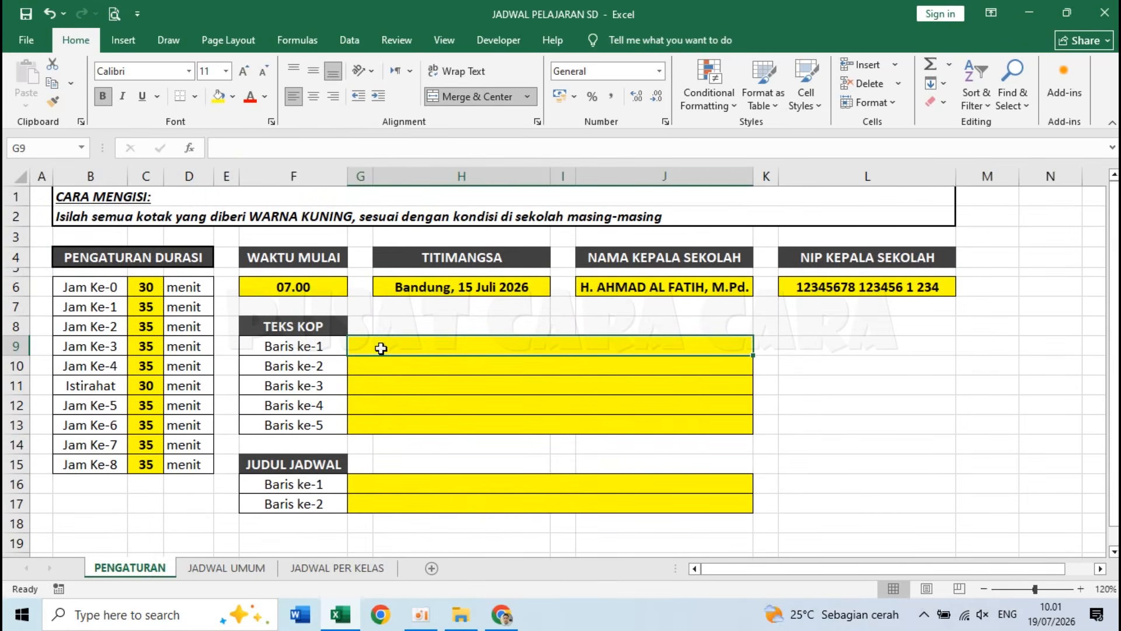
Step: Fill TEKS KOP Baris ke-1 to ke-3 with "PEMERINTA KOTA BANDUNG", "DINAS PENDIDIKAN" and "SDN 1001 BANDUNG"
type("PEMERINTA KOTA BANDUN")
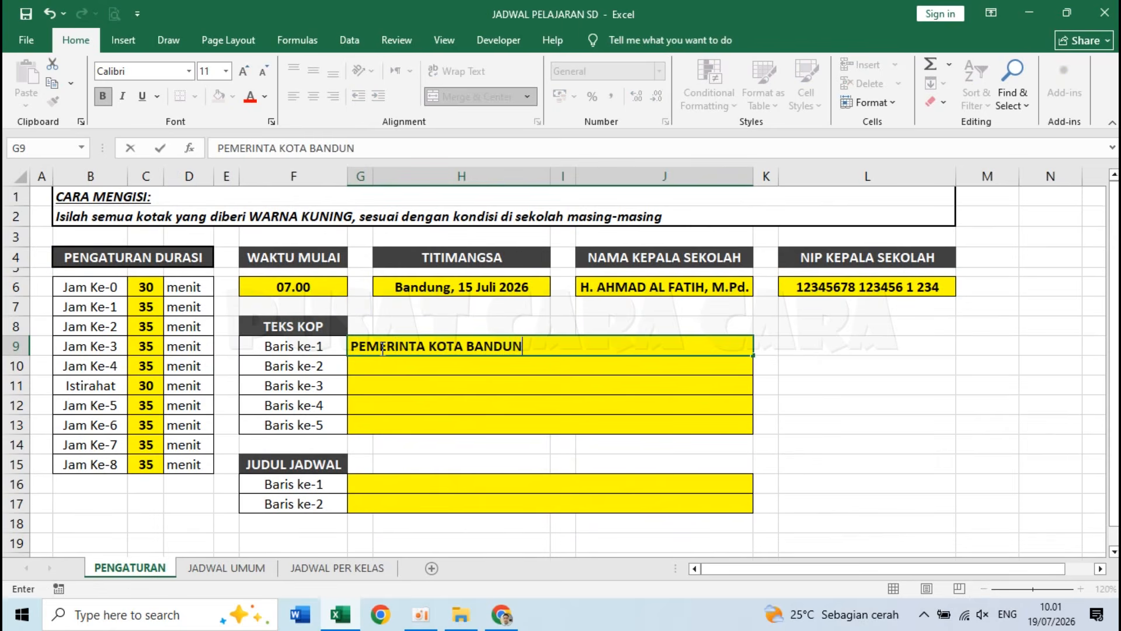
type("G")
key("Return")
type("DI")
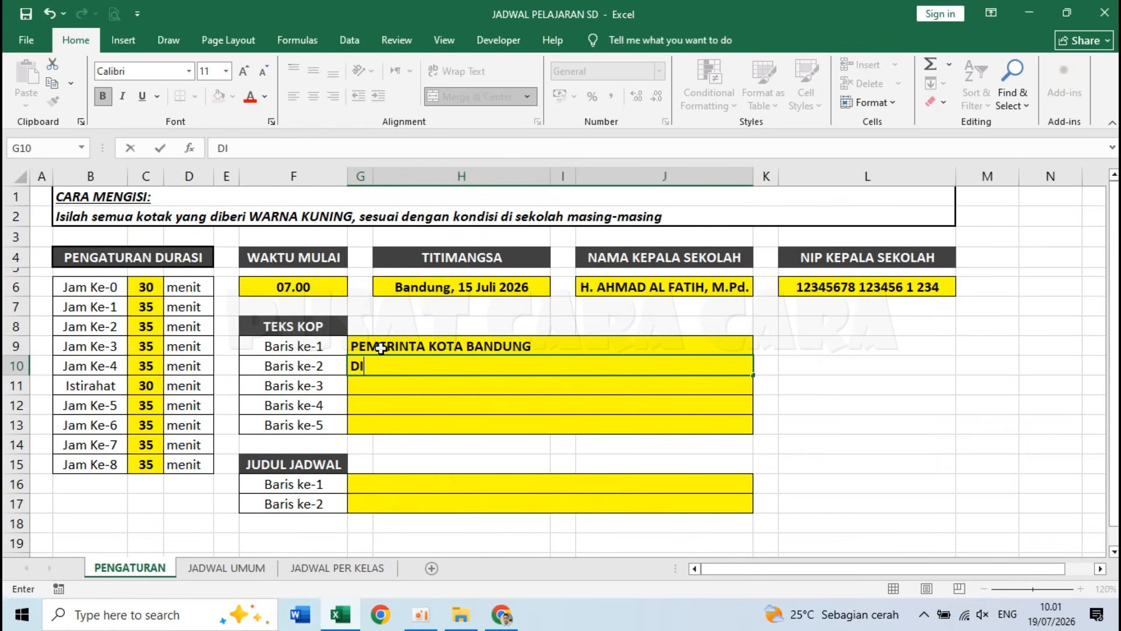
type("NAS PENDIDIKAN")
key("Return")
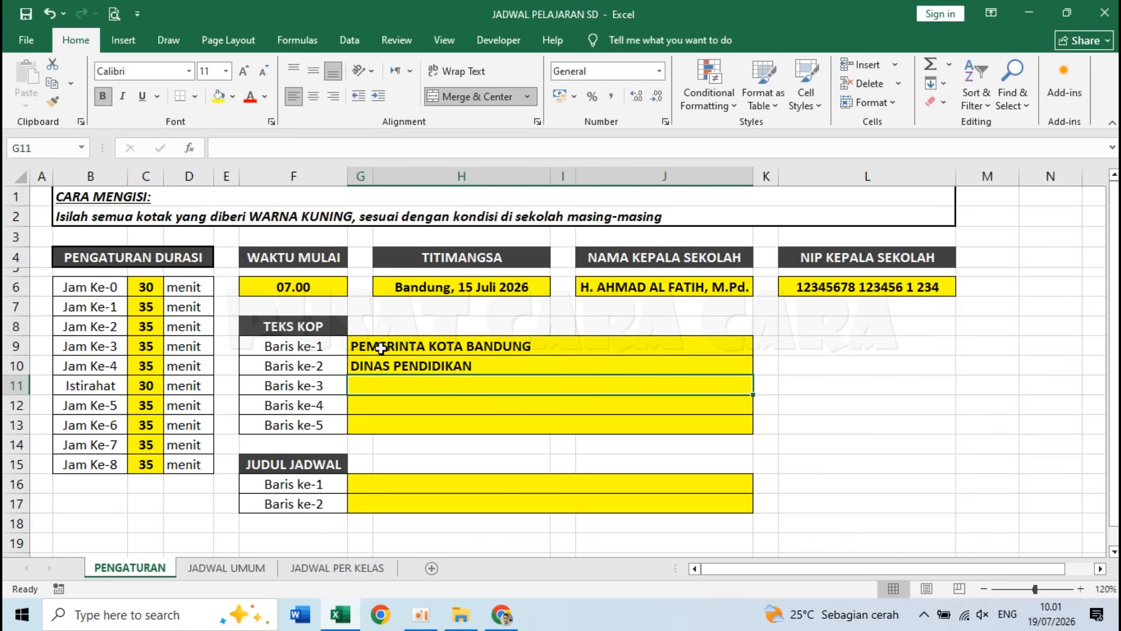
type("SDN 1001 BANDUNG")
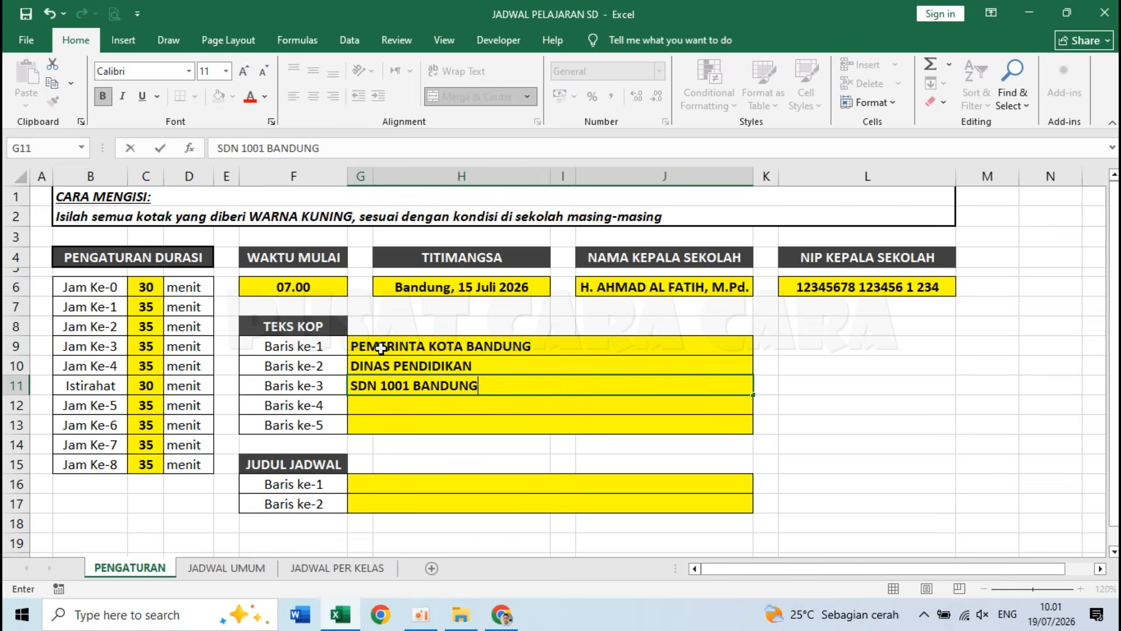
key("Return")
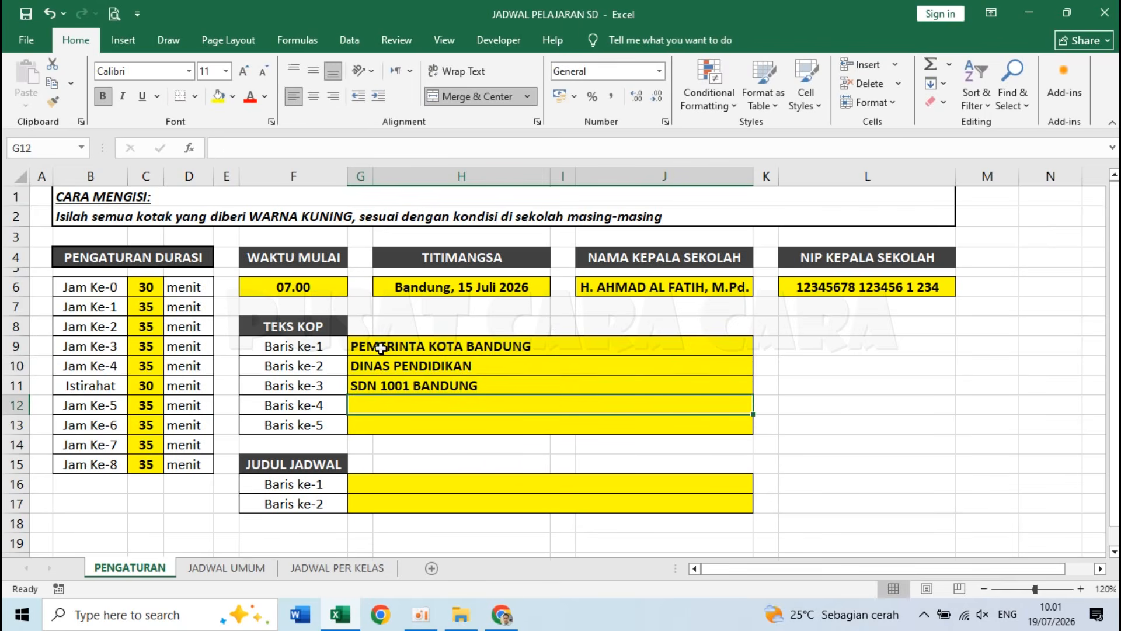
Step: Enter the school's street address and phone number in TEKS KOP Baris ke-4 and "KOTA BANDUNG" in Baris ke-5
type("Jl. Mawar")
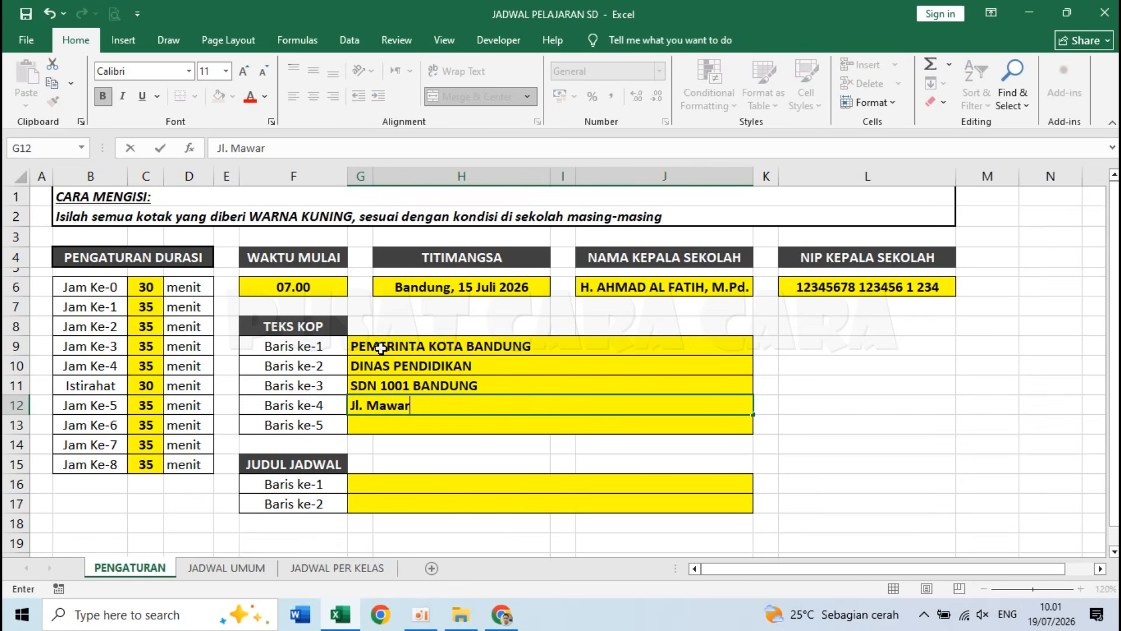
type(" No. 1001")
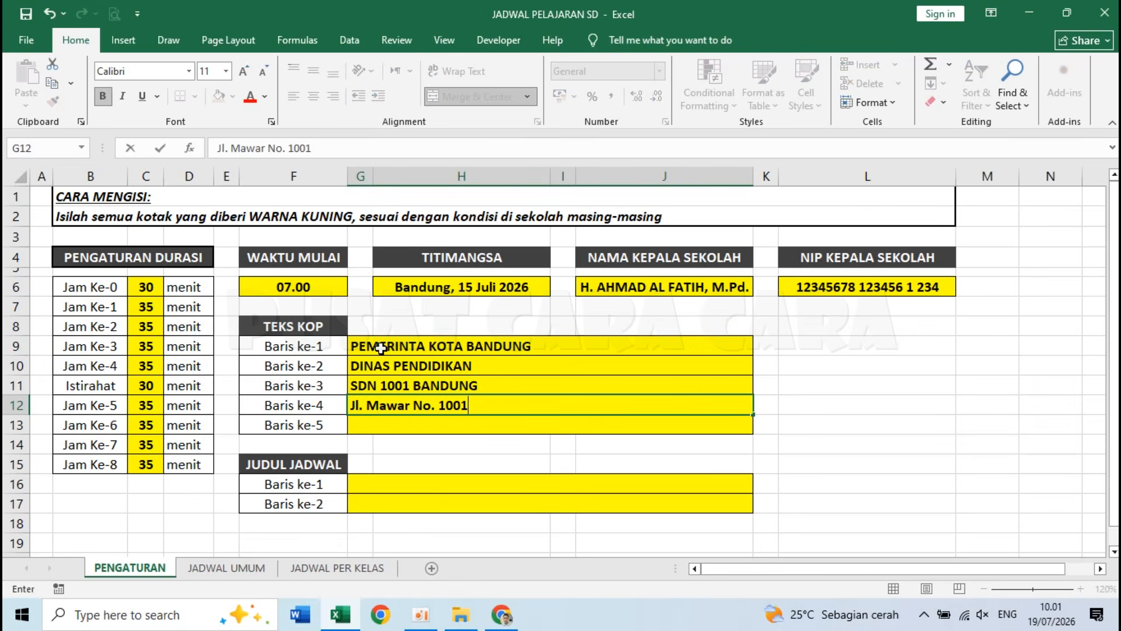
type(" Tlp. (022) 1234")
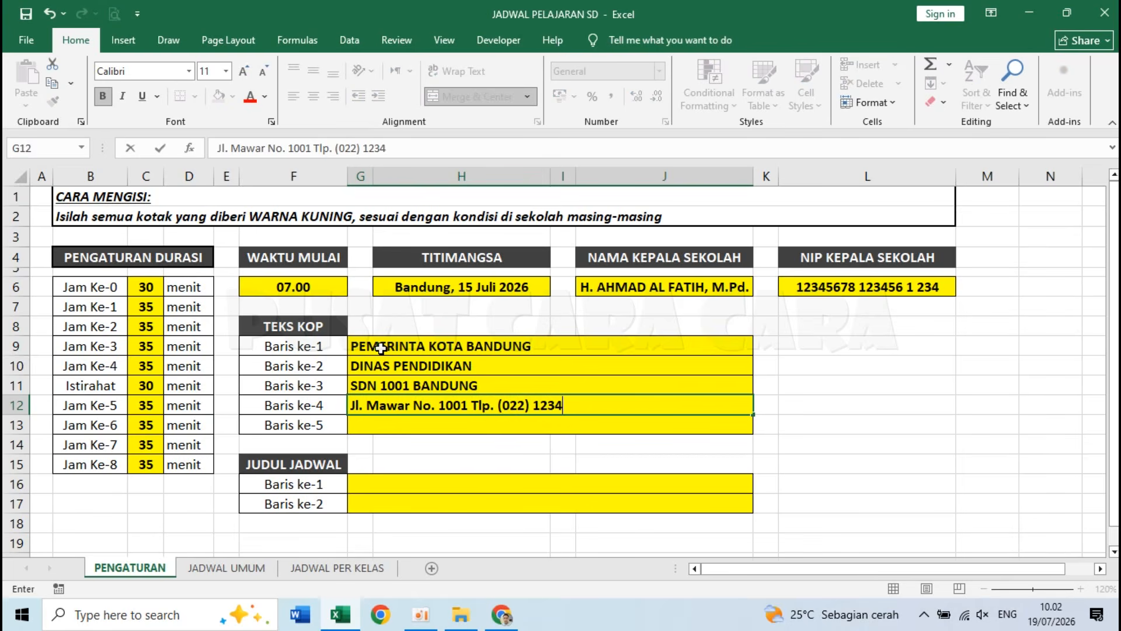
type("56789")
key("Return")
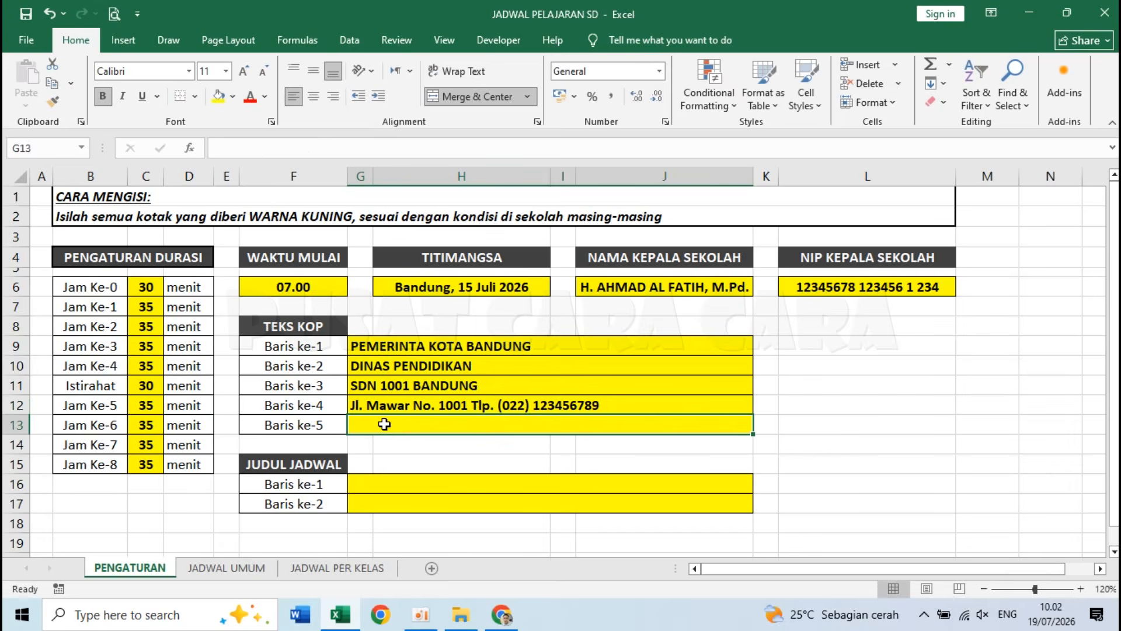
type("KOTA BANDUNG")
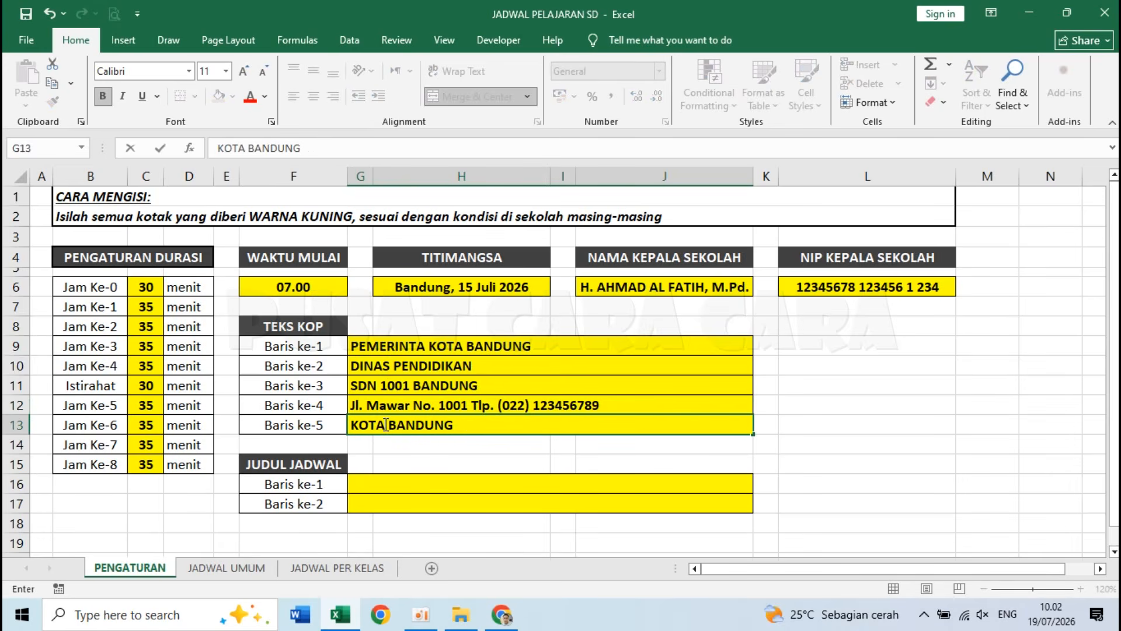
key("Return")
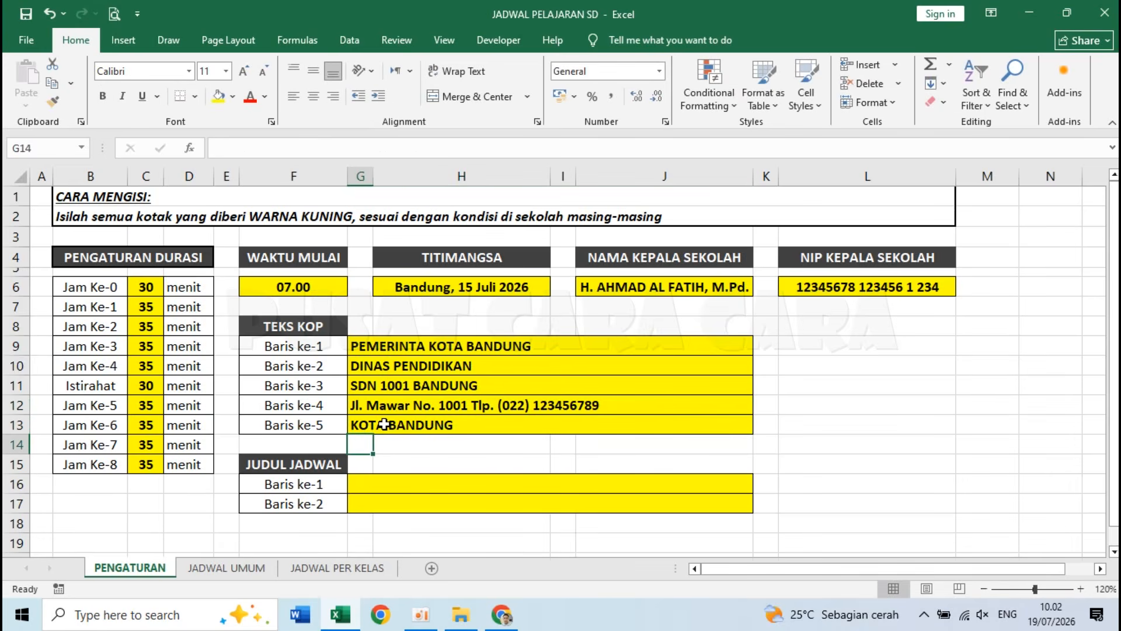
Step: Select JUDUL JADWAL Baris ke-1, examine the letterhead and title rows atop the JADWAL UMUM timetable, and return to PENGATURAN
left_click(378, 483)
left_click(226, 568)
scroll(272, 433, "up", 17)
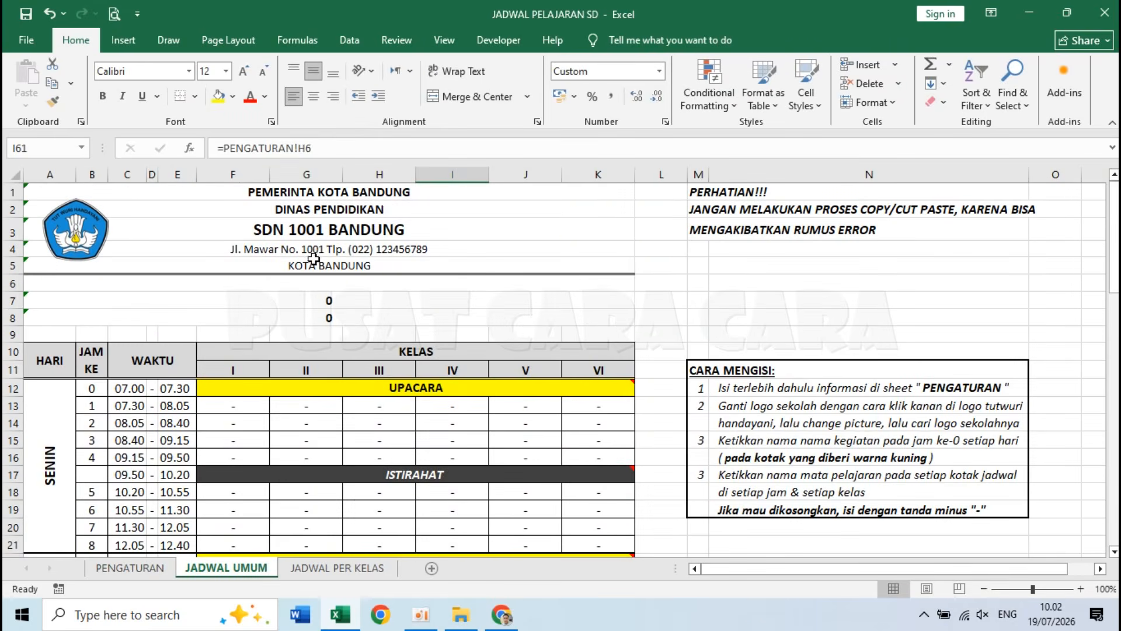
left_click(330, 306)
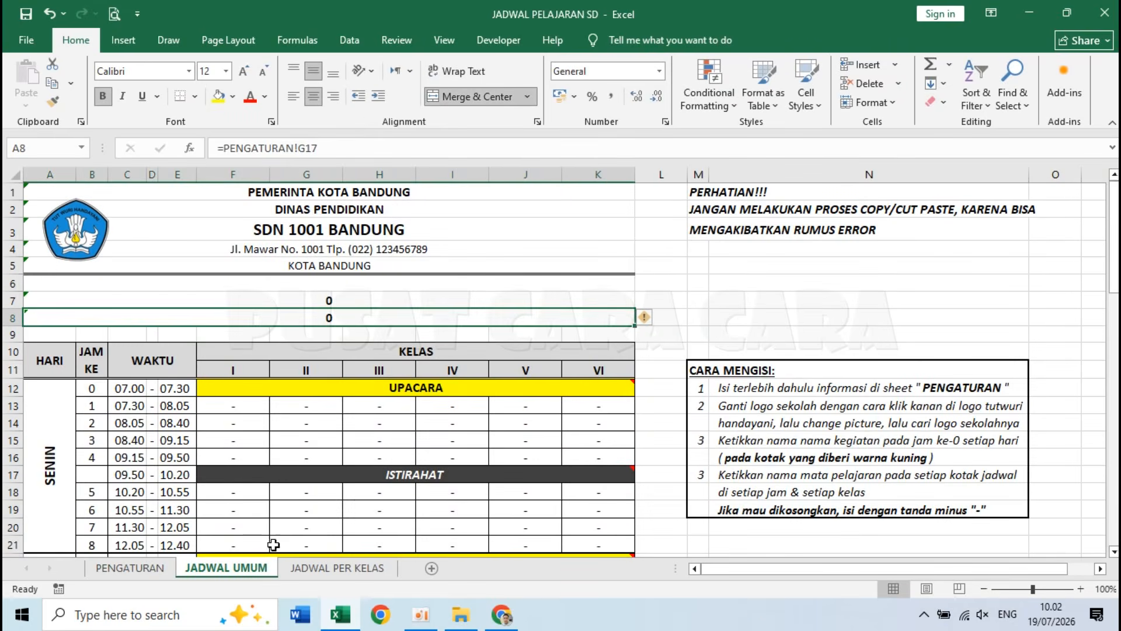
left_click(164, 570)
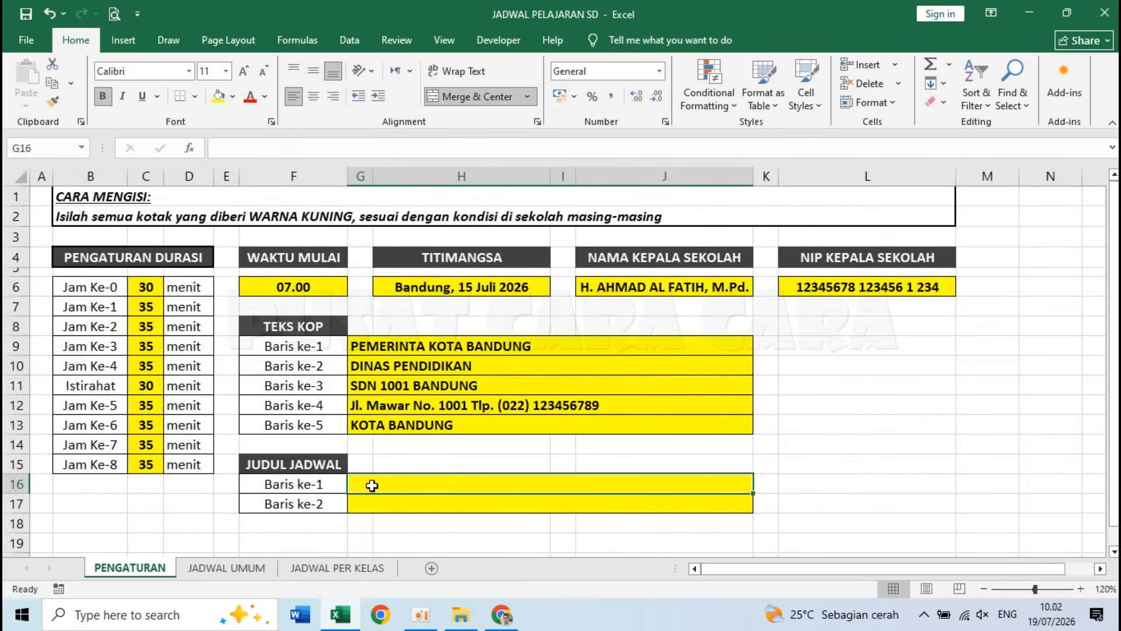
Step: Fill JUDUL JADWAL Baris ke-1 with "JADWAL PELAJARAN SEMESTER GANJIL" and Baris ke-2 with "TAHUN PELAJARAN 2026/2027"
type("JADWA")
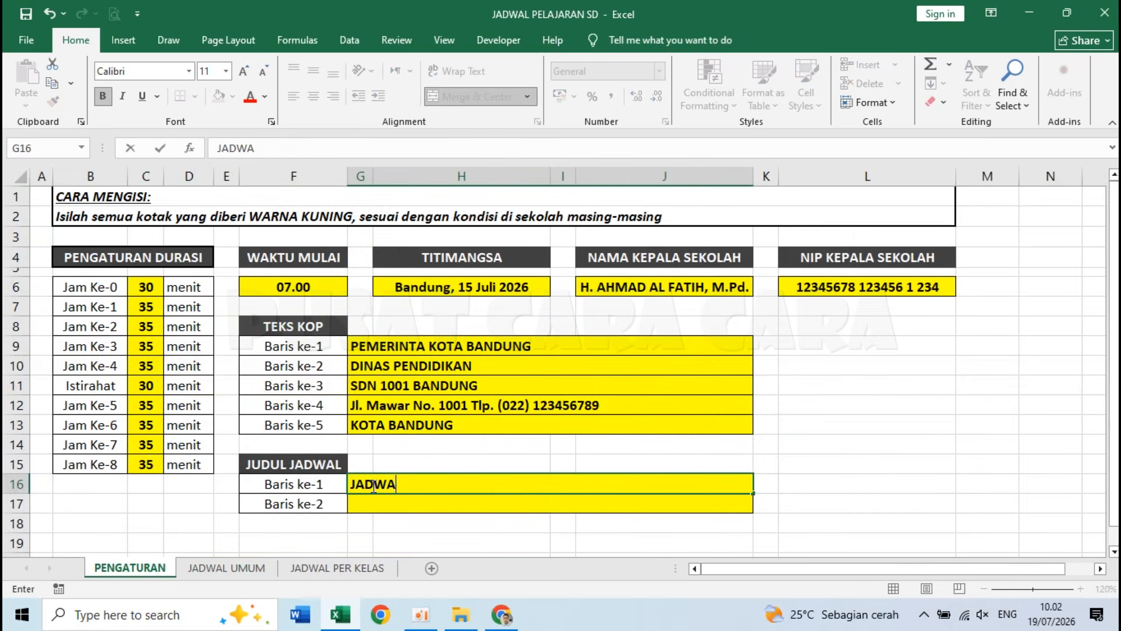
type("L PELAJARAN")
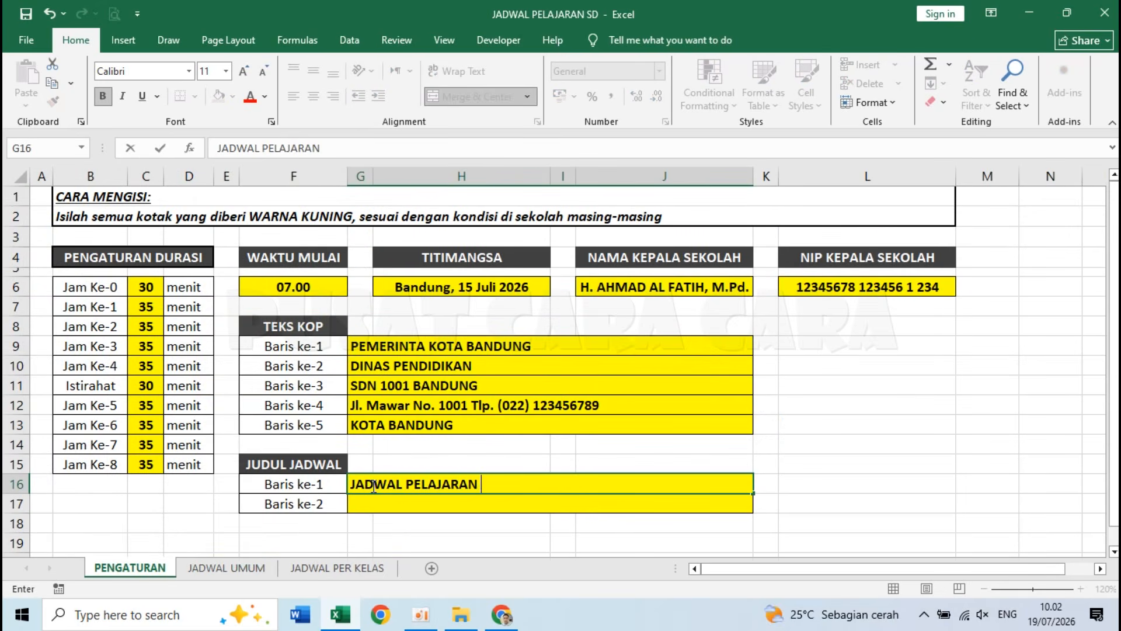
type(" SEMESTER GANJIL")
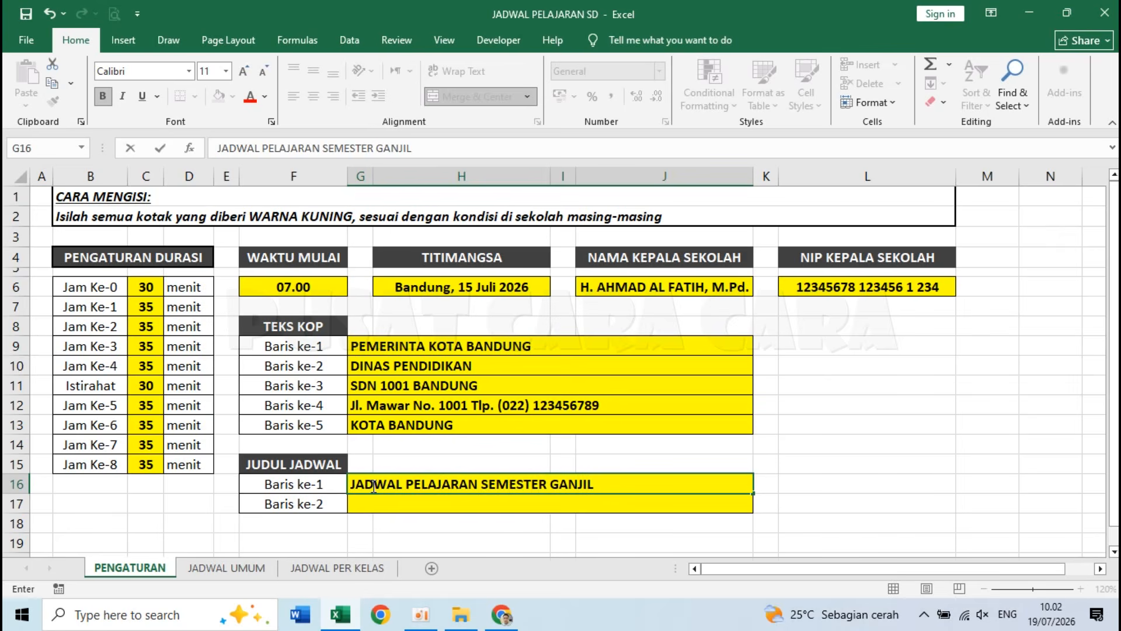
key("Return")
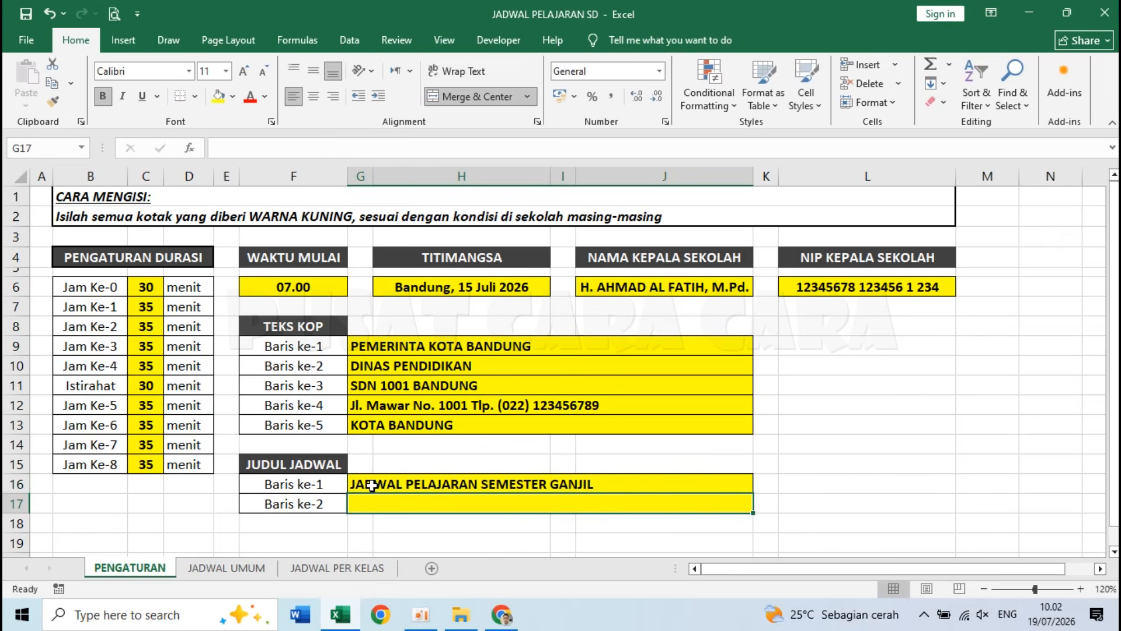
type("TAHUN PE")
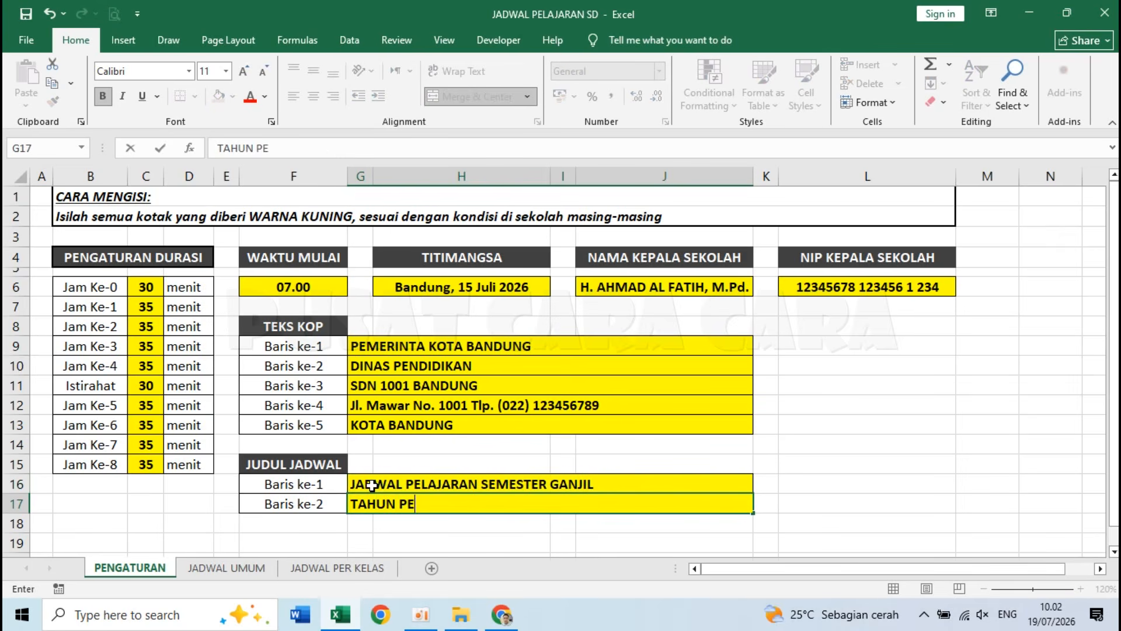
type("LAJARAN 202")
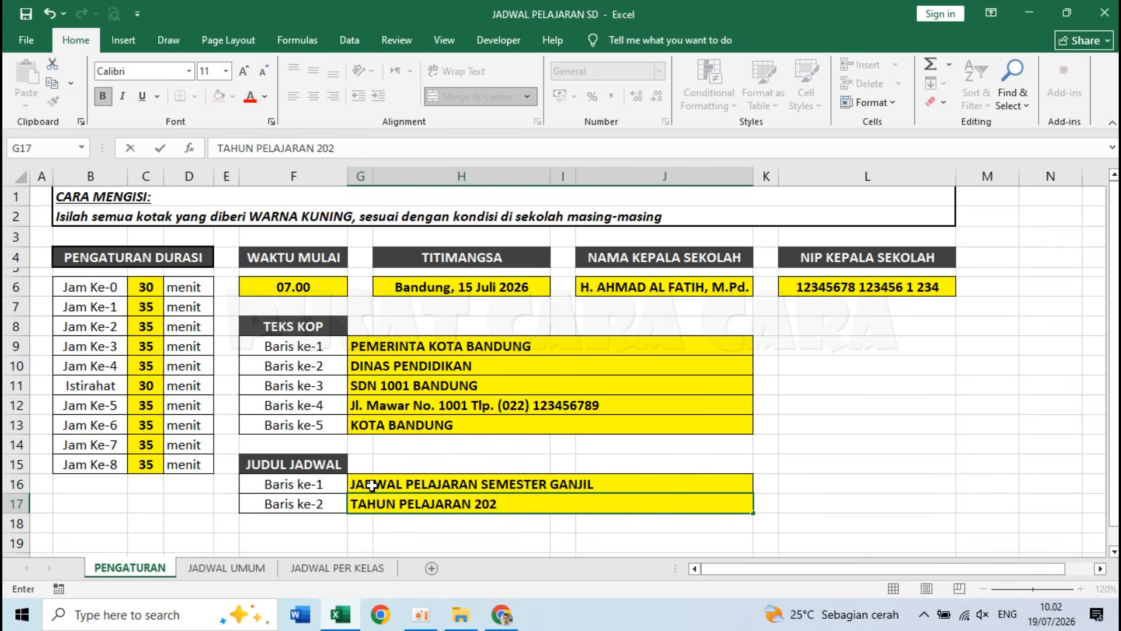
type("6/202")
key("Return")
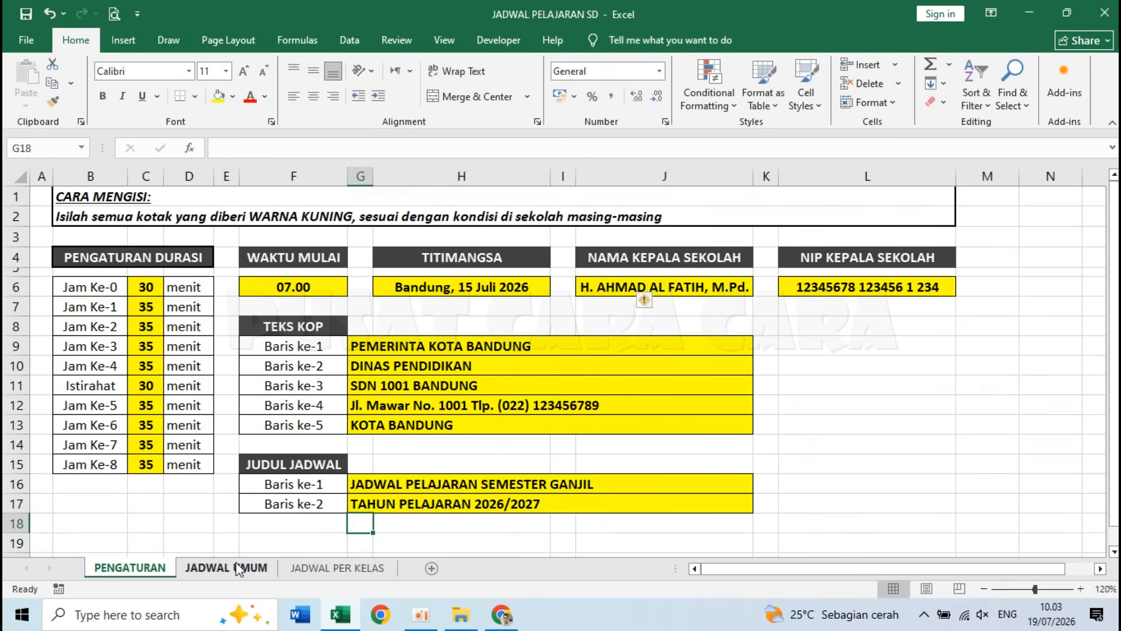
Step: Check the letterhead and title rows on the JADWAL UMUM and JADWAL PER KELAS sheets, then return to PENGATURAN
left_click(239, 568)
left_click(360, 190)
left_click(347, 267)
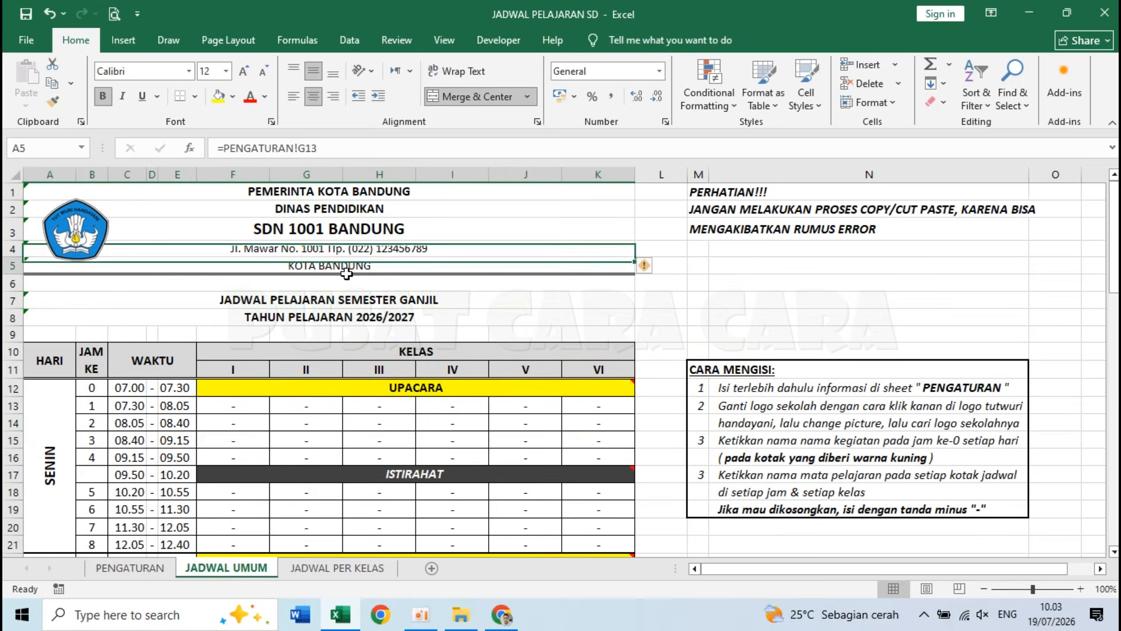
left_click(338, 296)
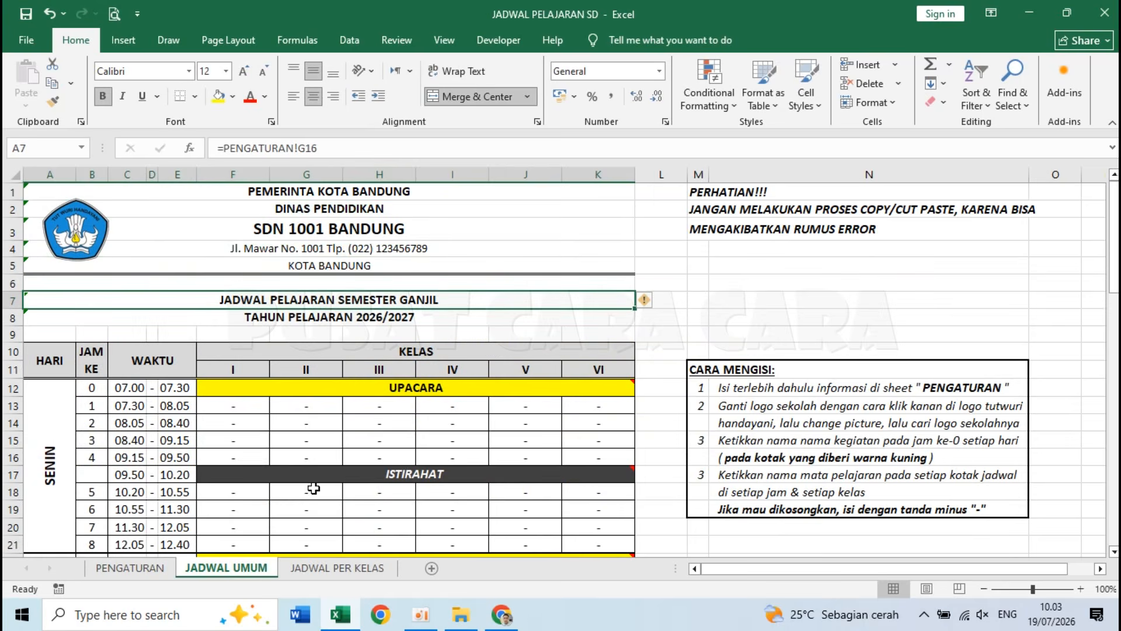
left_click(312, 568)
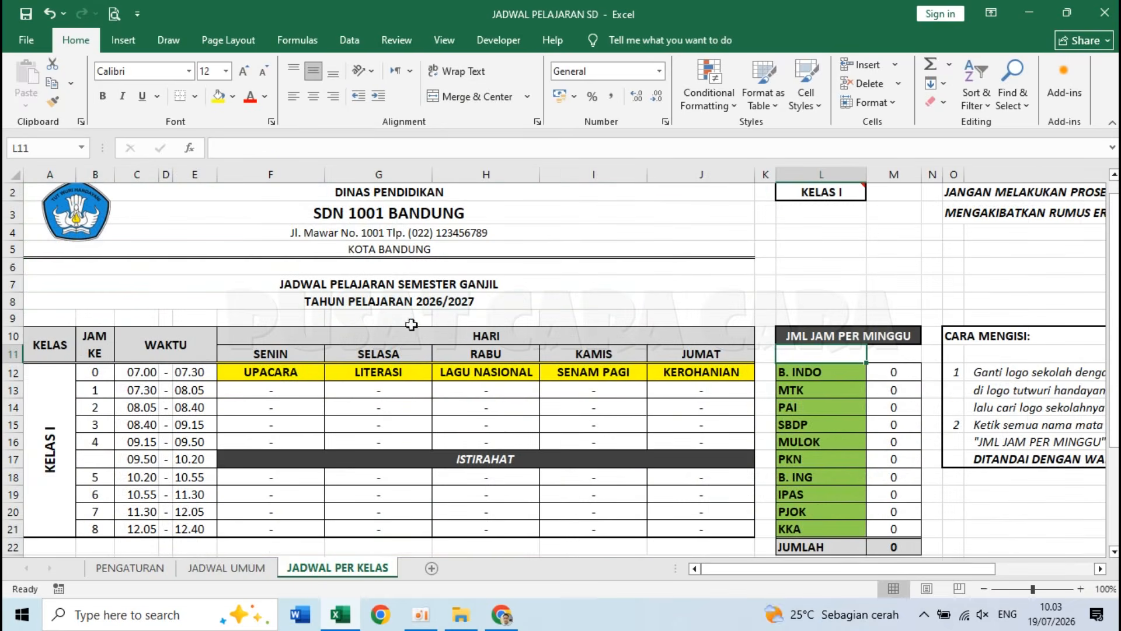
left_click(230, 564)
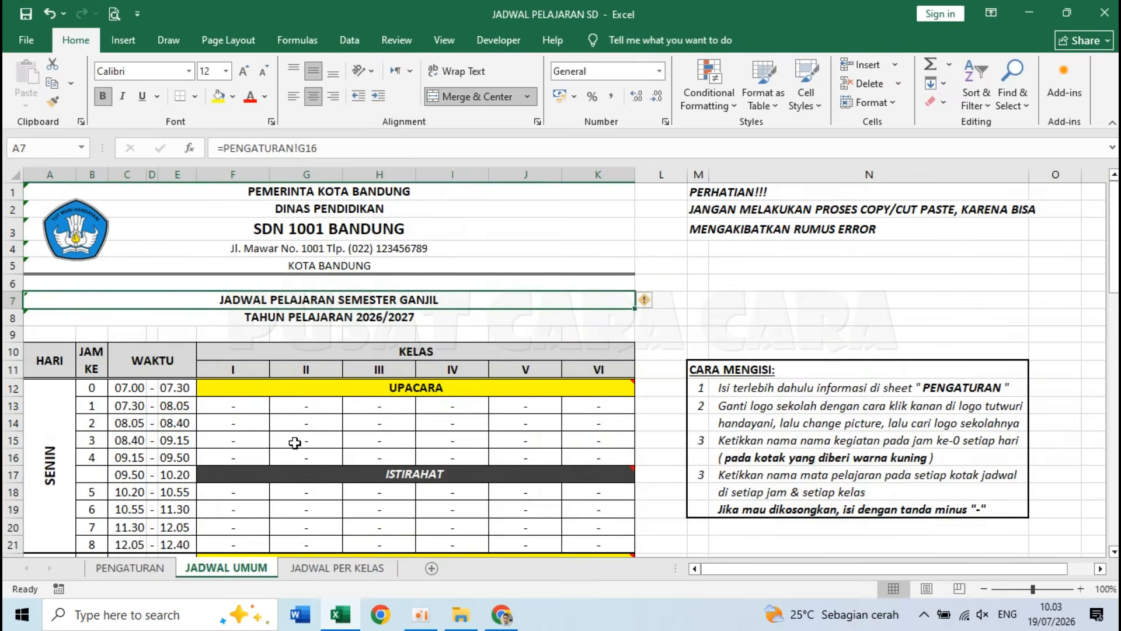
left_click(148, 577)
left_click(879, 346)
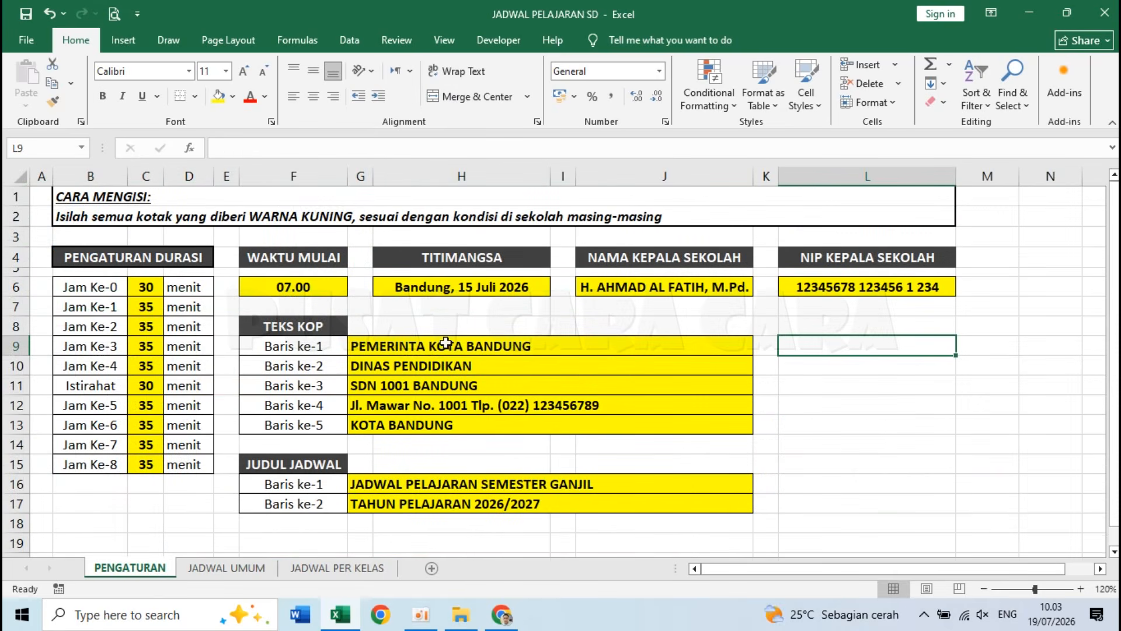
Step: Read the PERHATIAN note on JADWAL UMUM and inspect the formulas in a WAKTU cell and the second title row
left_click(219, 568)
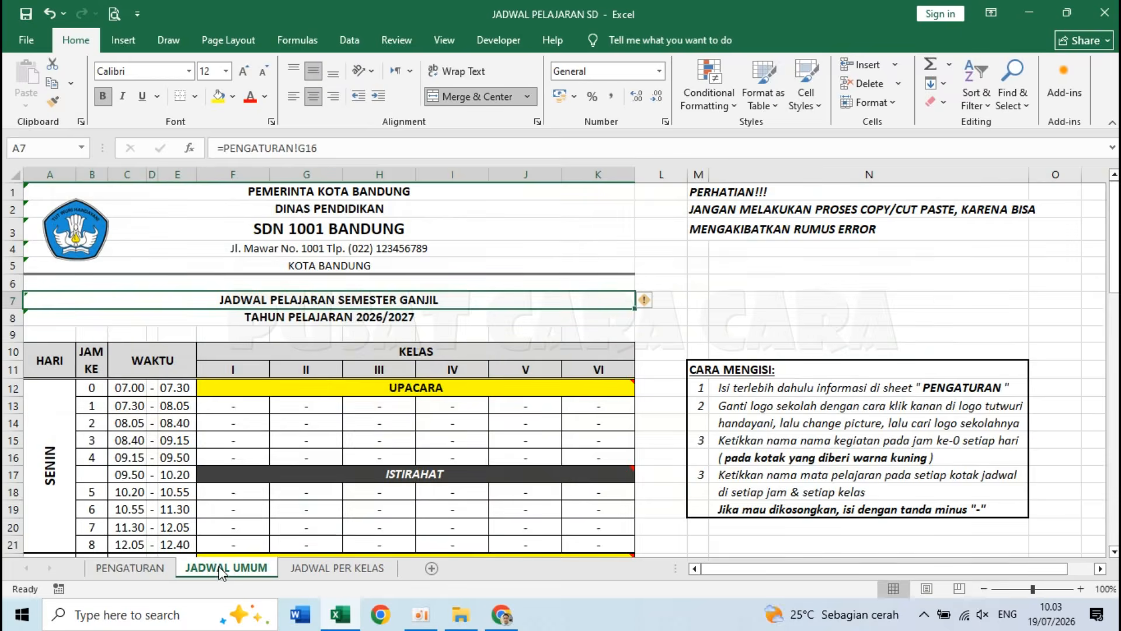
left_click(708, 198)
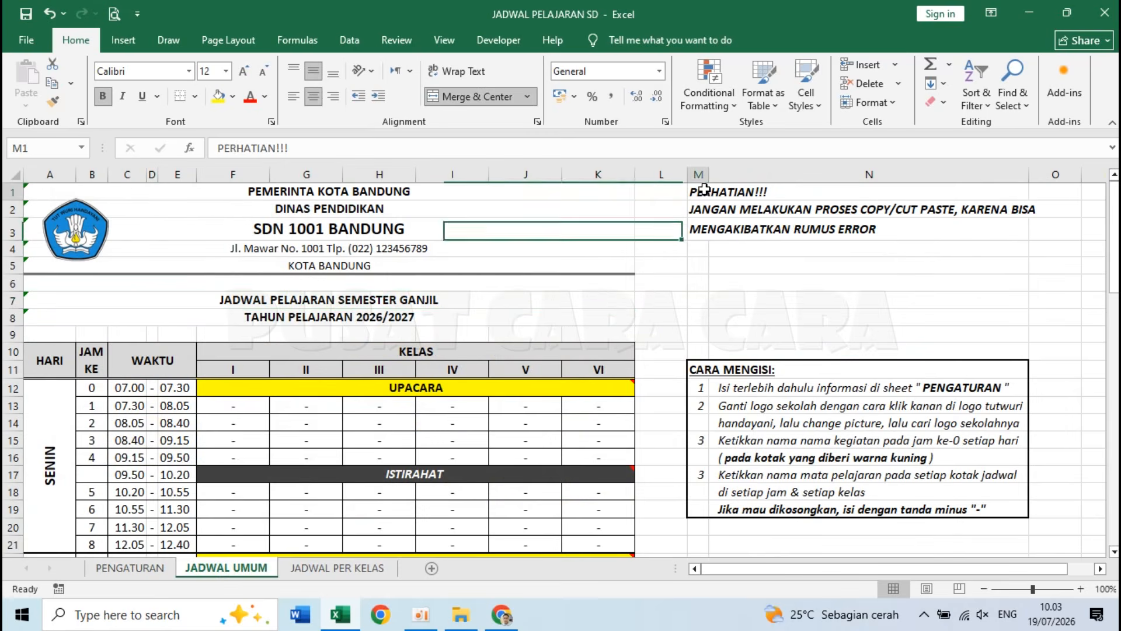
left_click(704, 210)
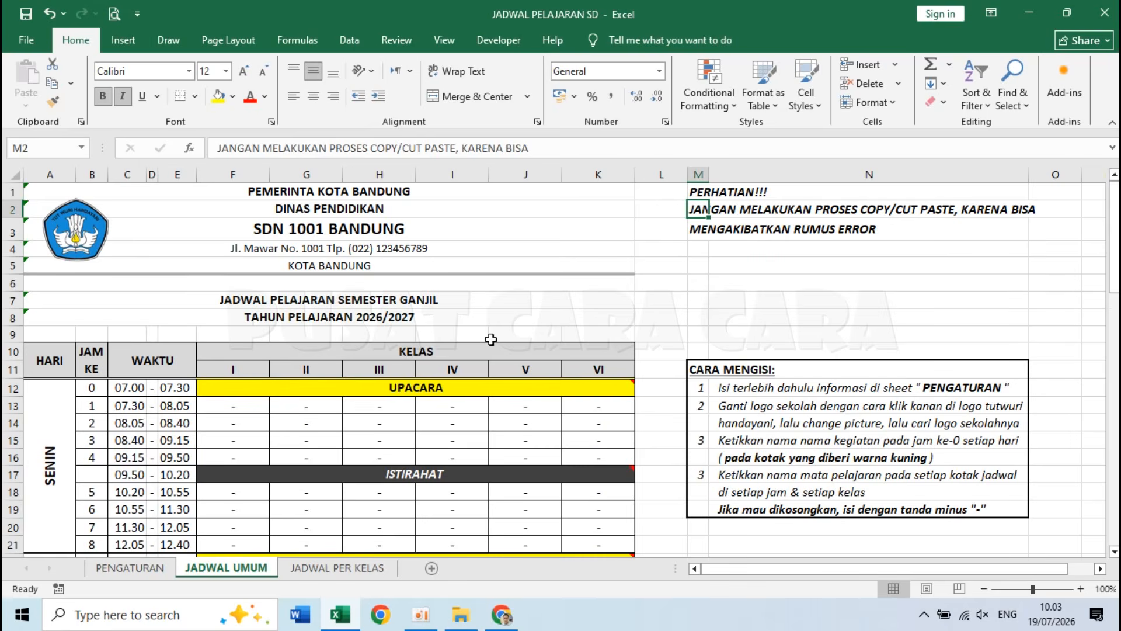
left_click(177, 404)
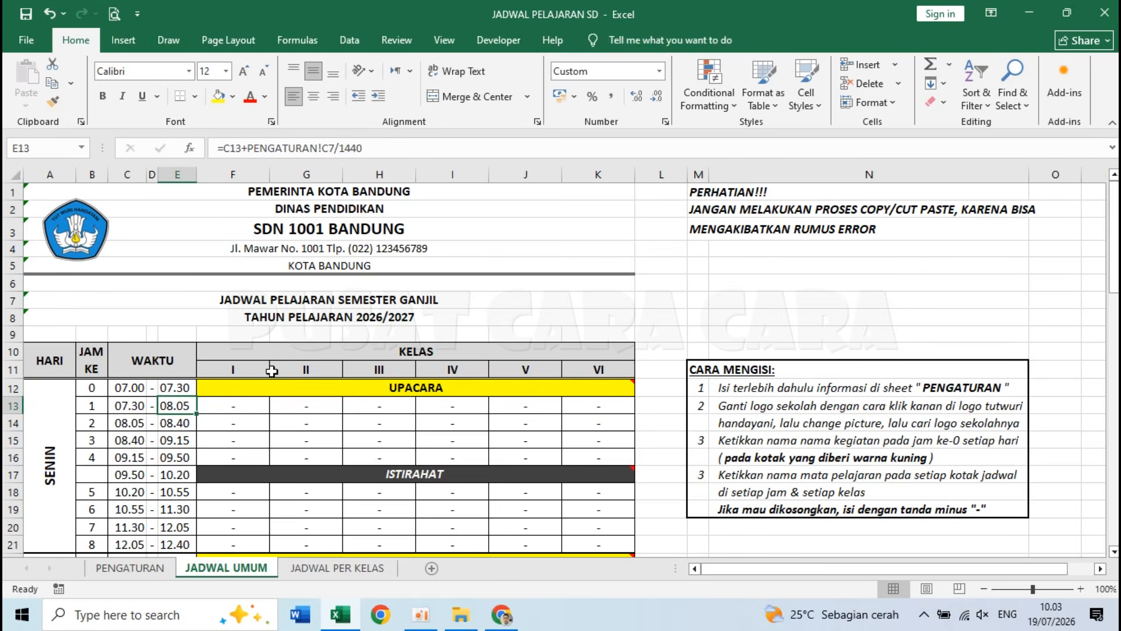
left_click(593, 321)
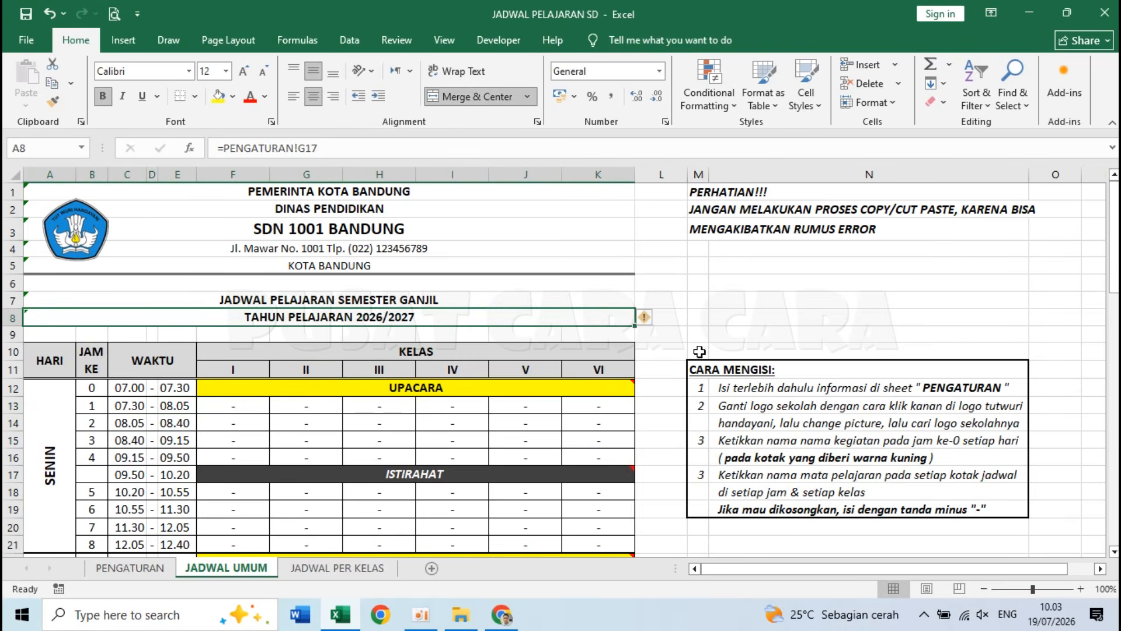
left_click(750, 326)
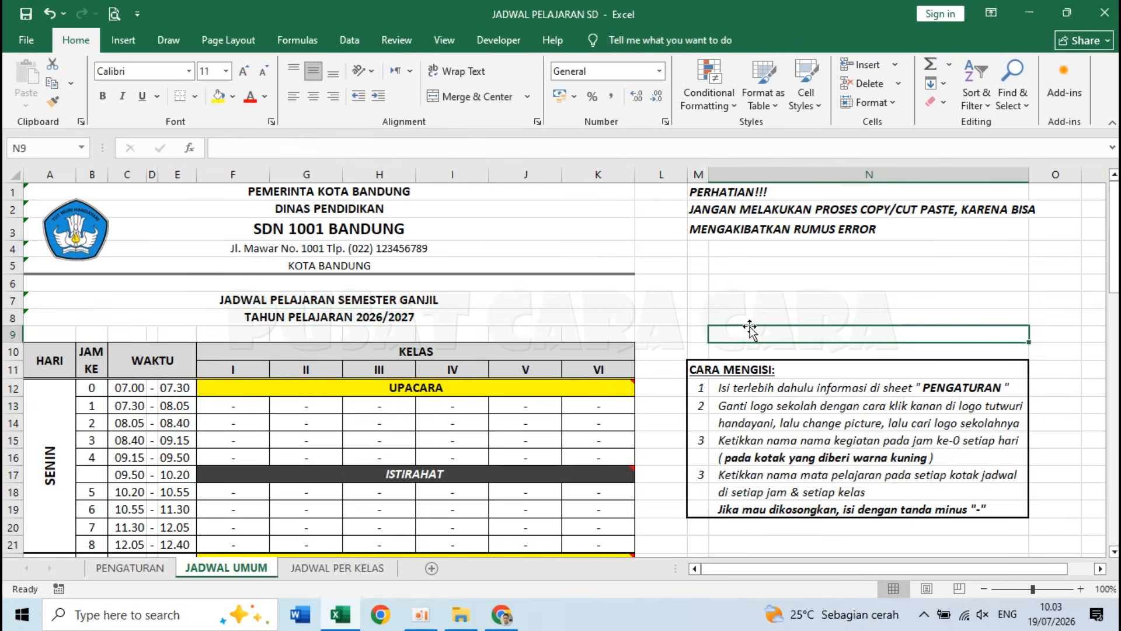
Step: Read the first two CARA MENGISI instructions on JADWAL UMUM, checking the PENGATURAN sheet that the first one refers to
left_click(706, 375)
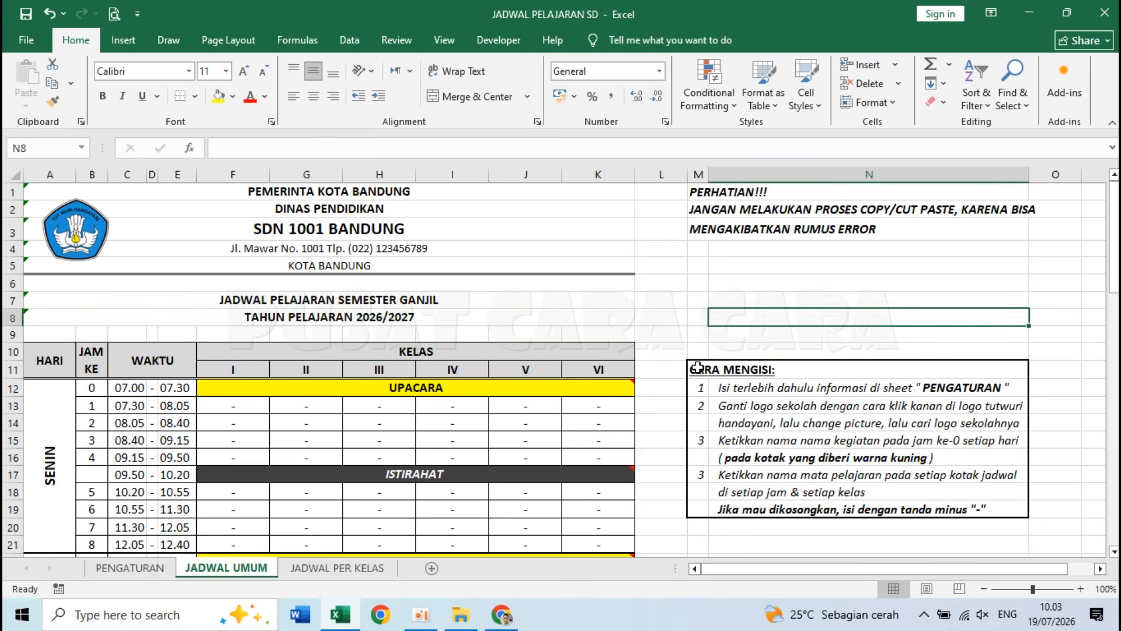
left_click(701, 371)
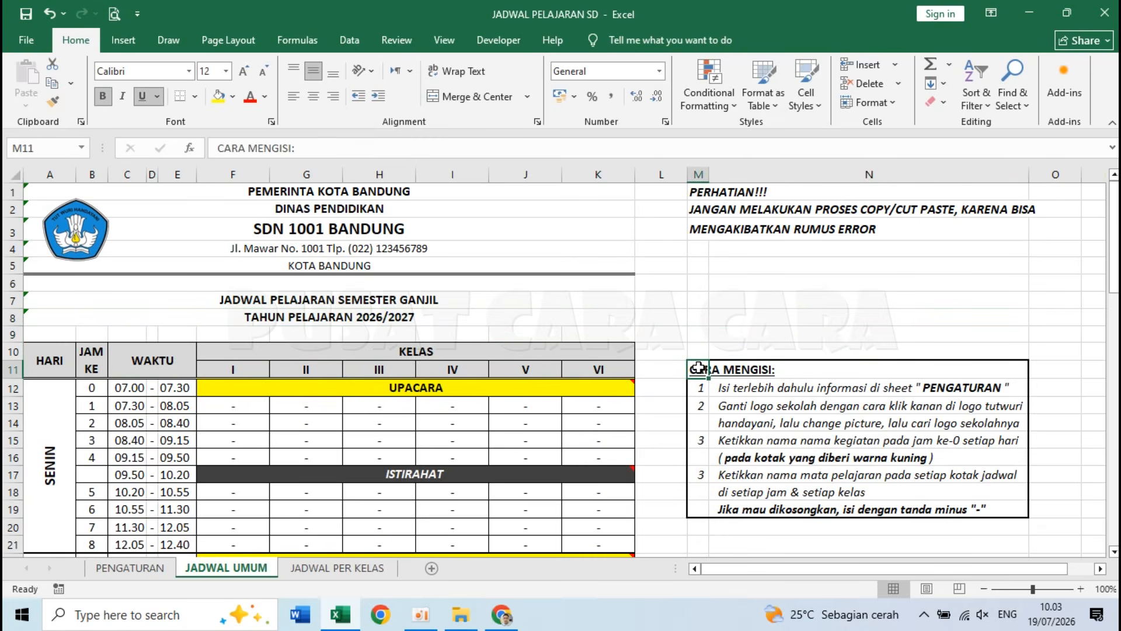
left_click(728, 391)
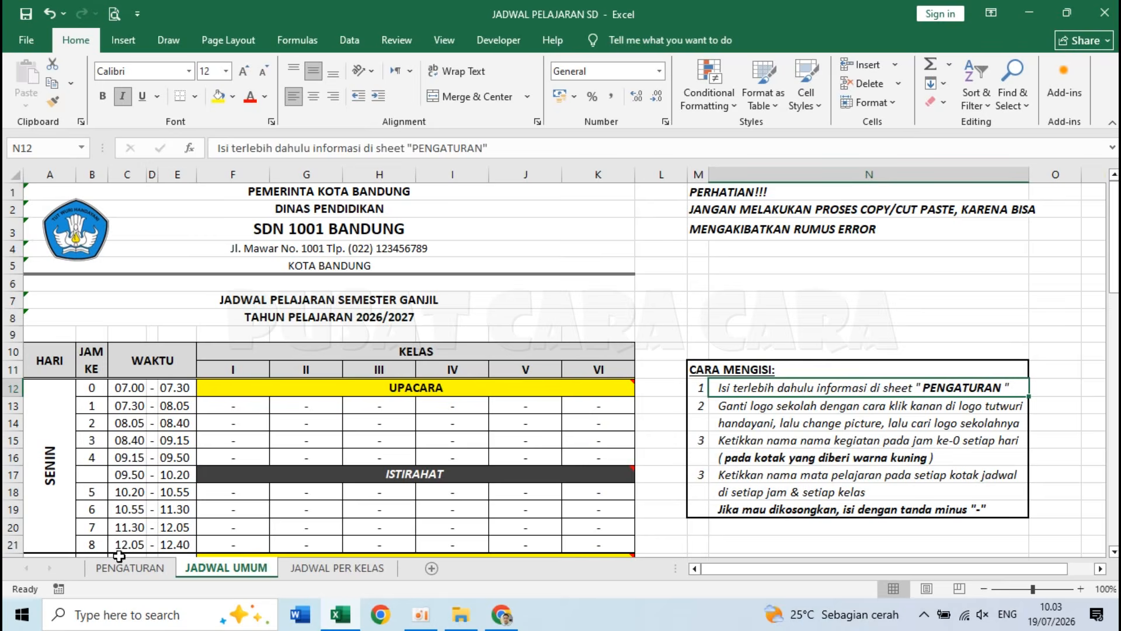
left_click(156, 568)
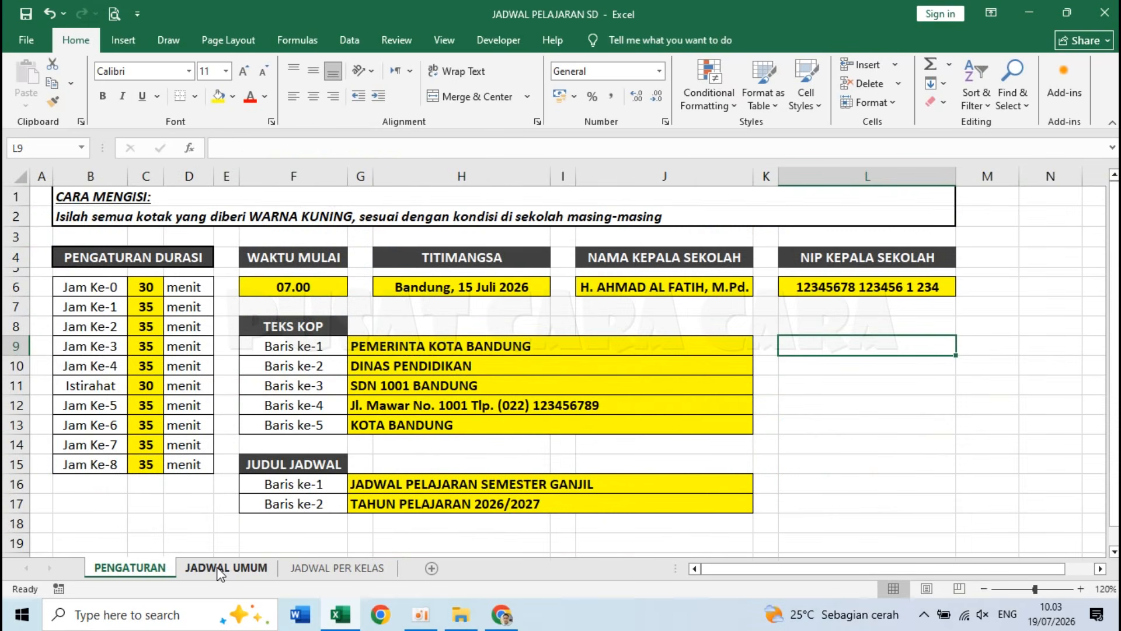
left_click(220, 570)
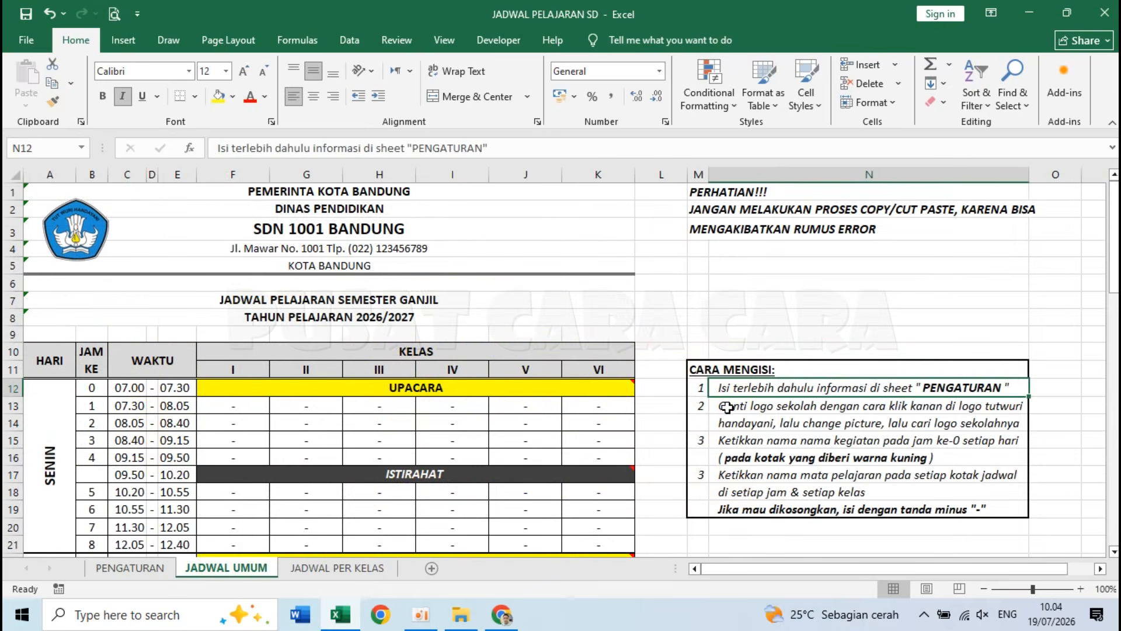
left_click(727, 407)
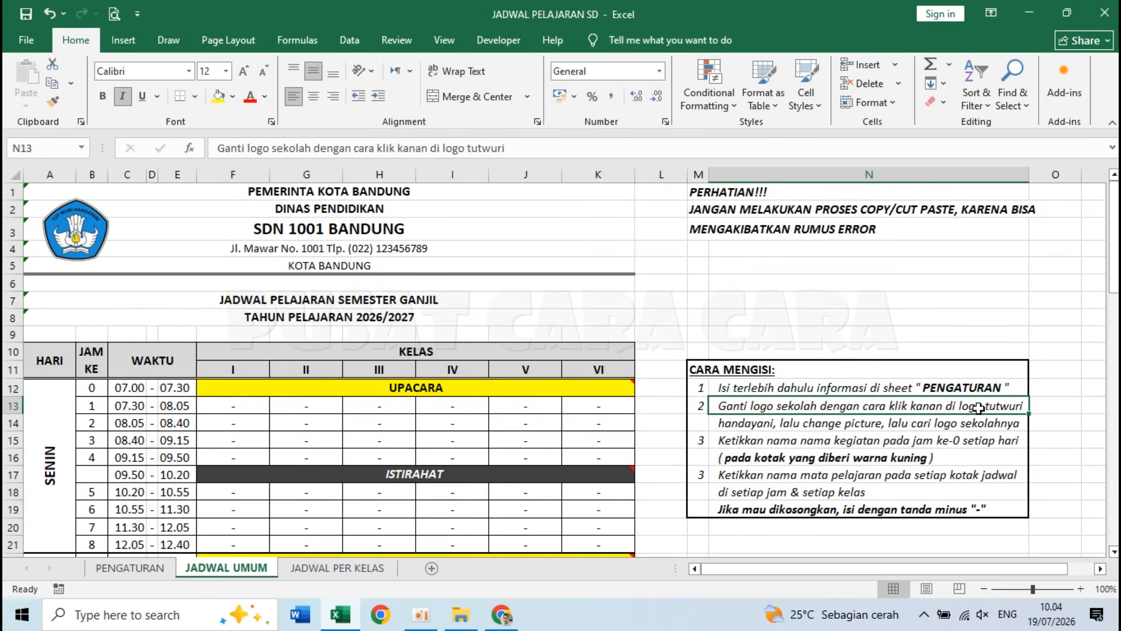
left_click(847, 423)
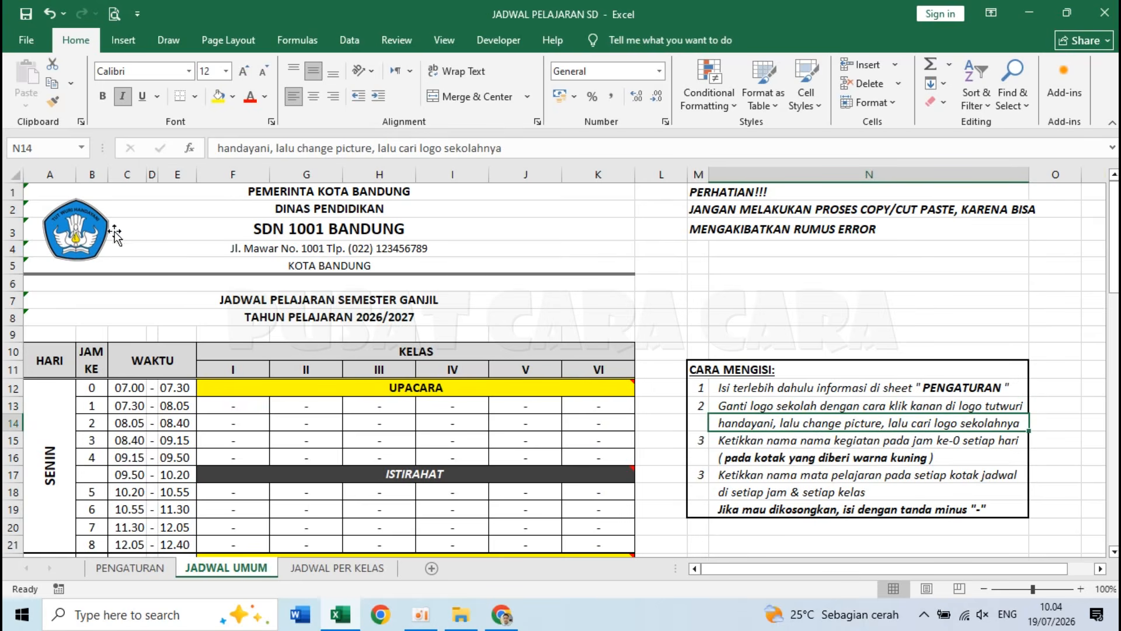
Step: Replace the Tut Wuri Handayani logo in the JADWAL UMUM letterhead with the Chrome picture from the "Download Format Excel" folder on this device
left_click(78, 232)
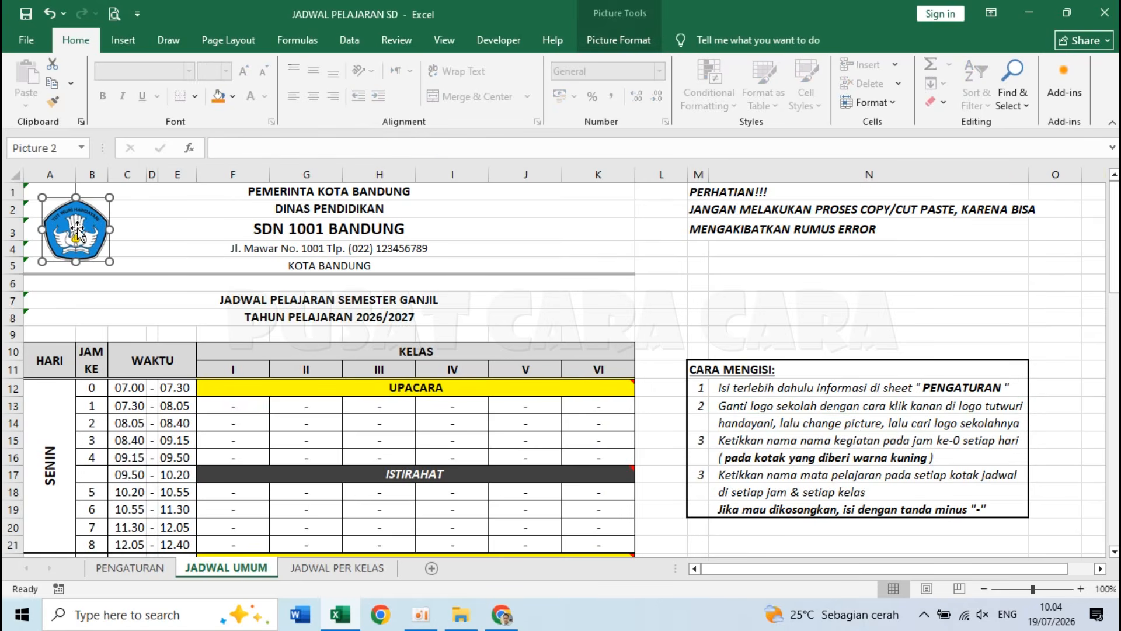
right_click(78, 232)
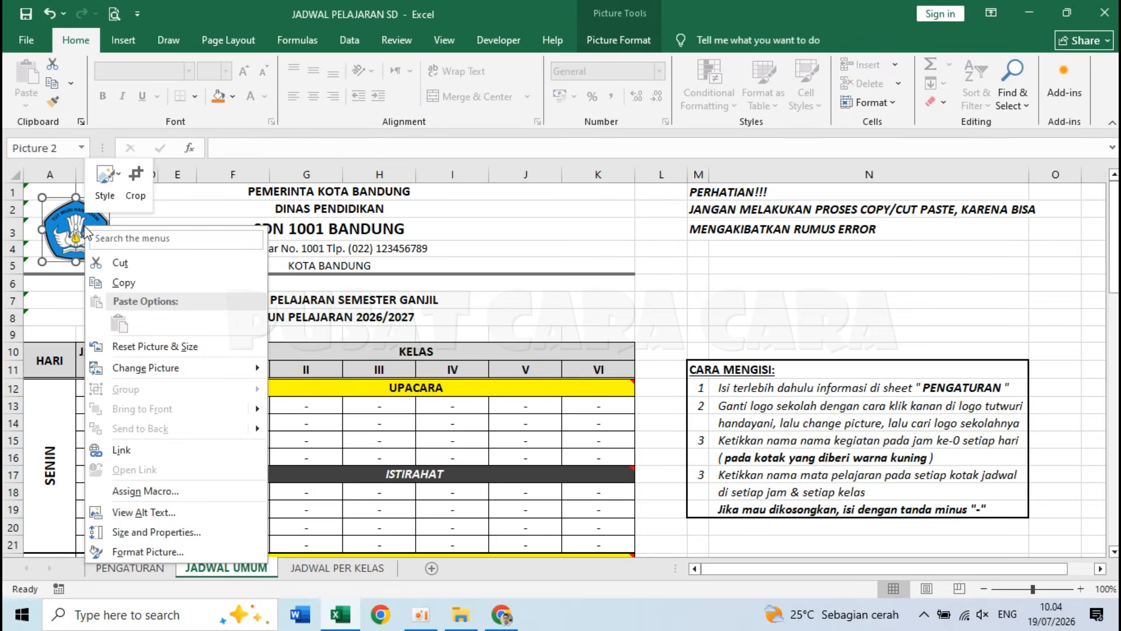
mouse_move(202, 373)
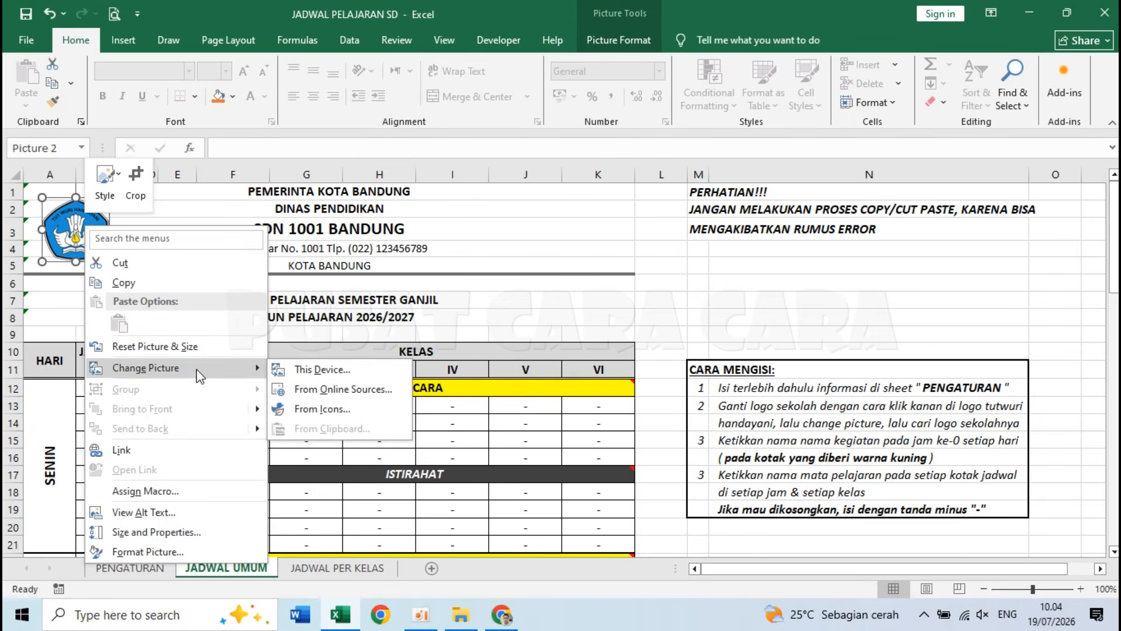
left_click(348, 369)
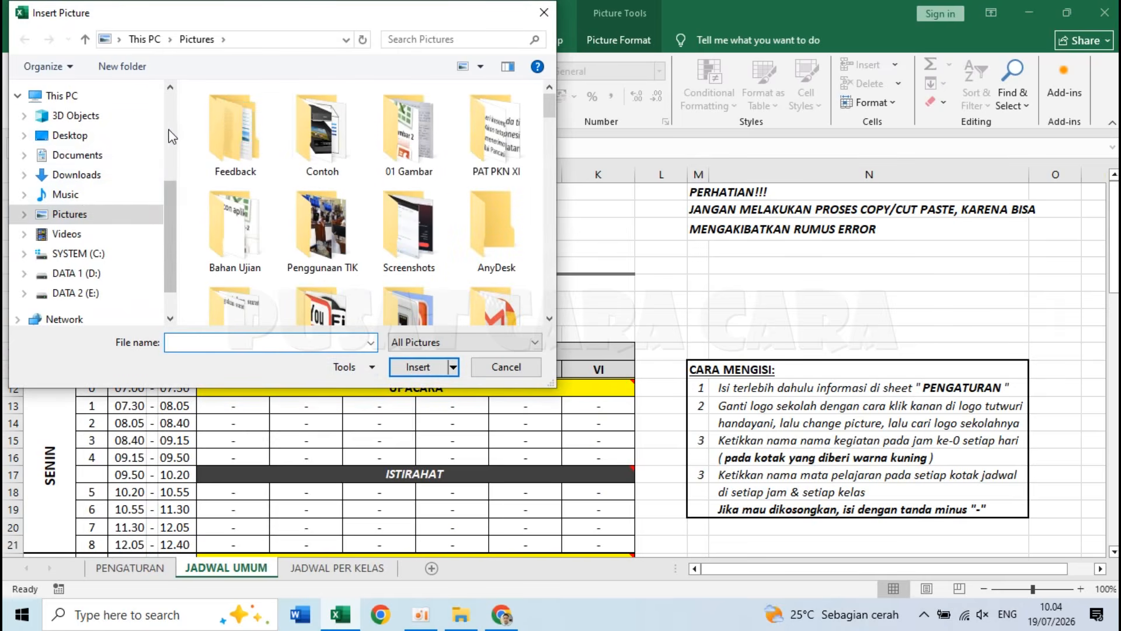
scroll(168, 128, "up", 3)
left_click(155, 122)
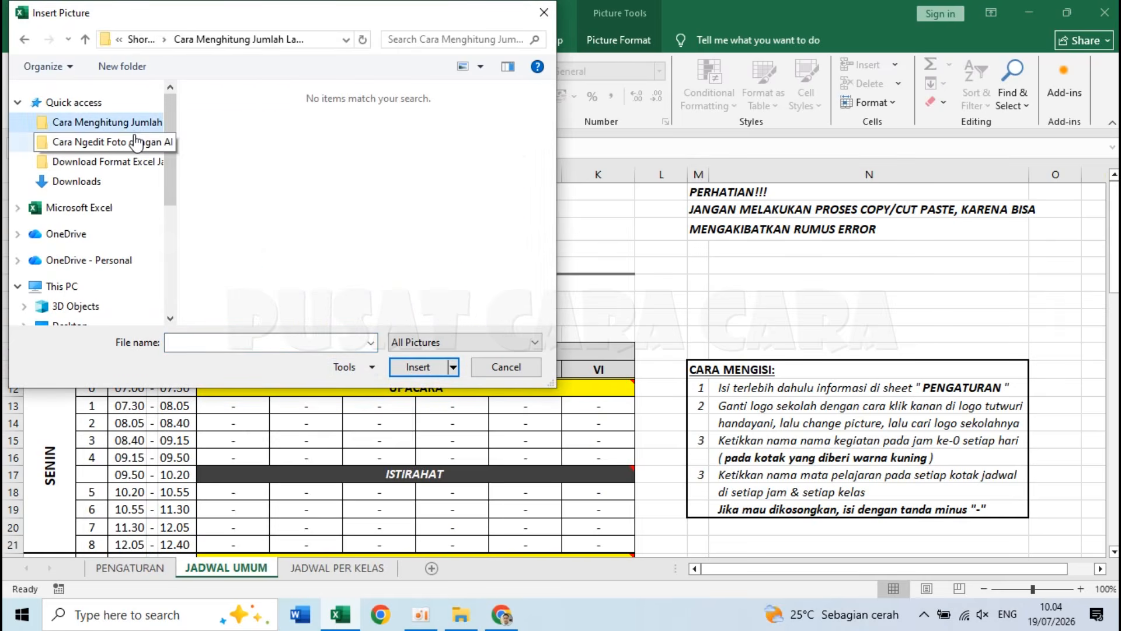
left_click(135, 142)
left_click(138, 161)
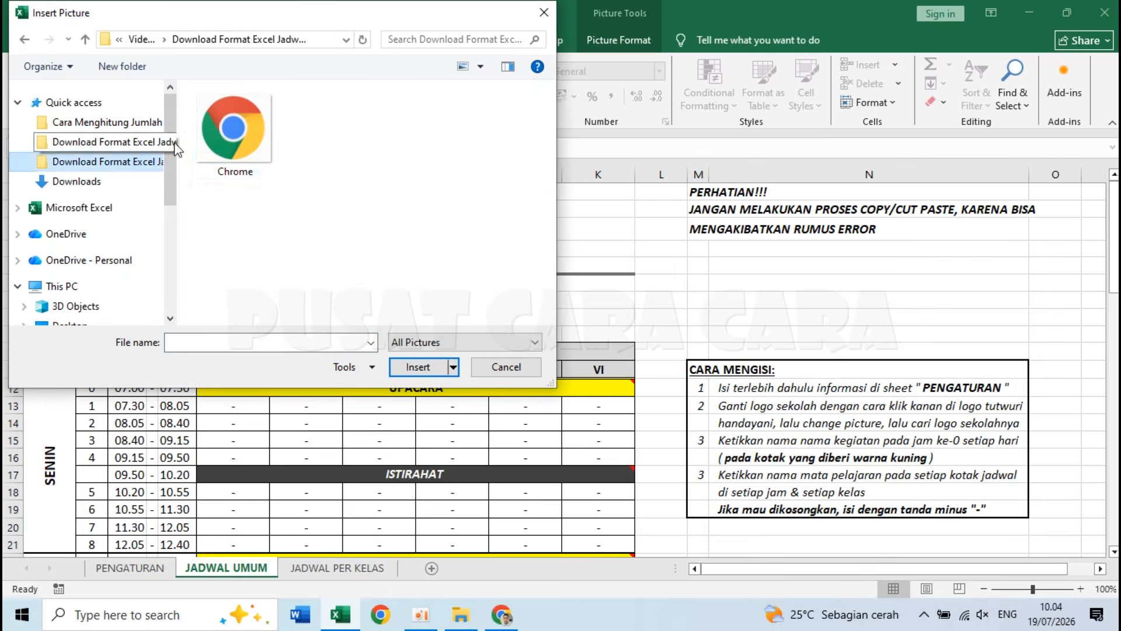
left_click(249, 145)
left_click(412, 366)
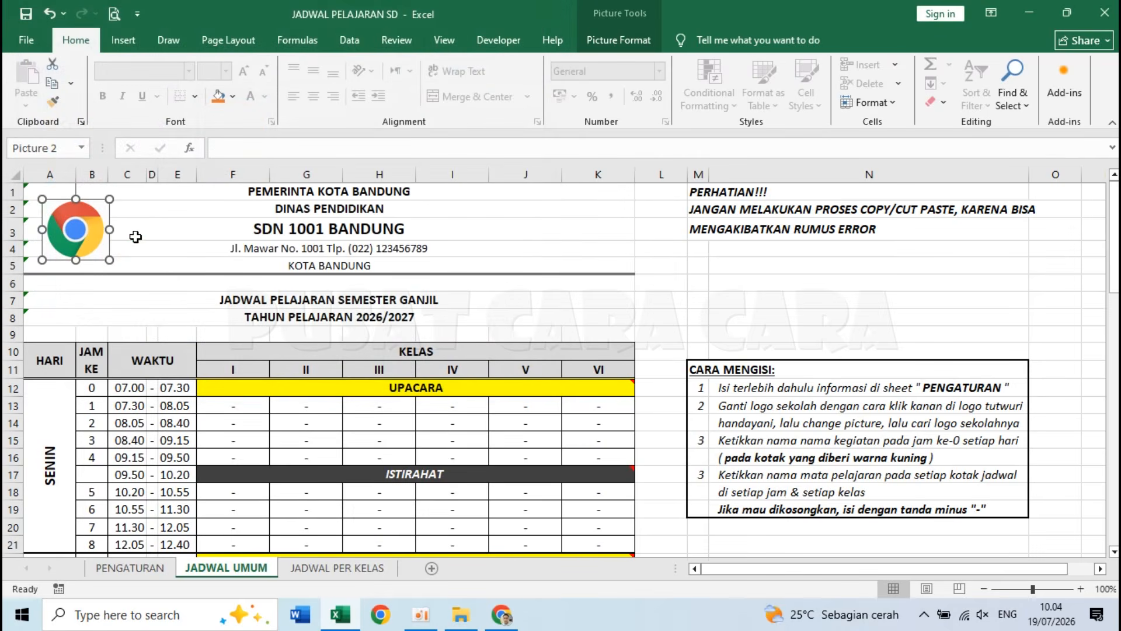
left_click(135, 236)
left_click(91, 218)
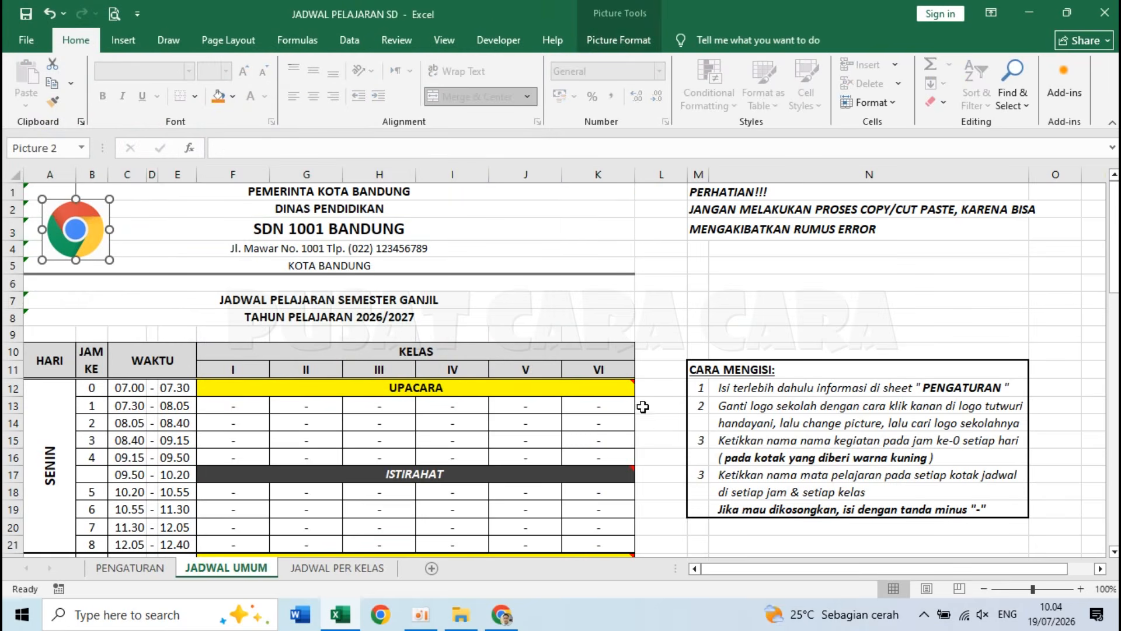
Step: Read the third CARA MENGISI instruction about entering hour-0 activity names in the yellow boxes
left_click(705, 411)
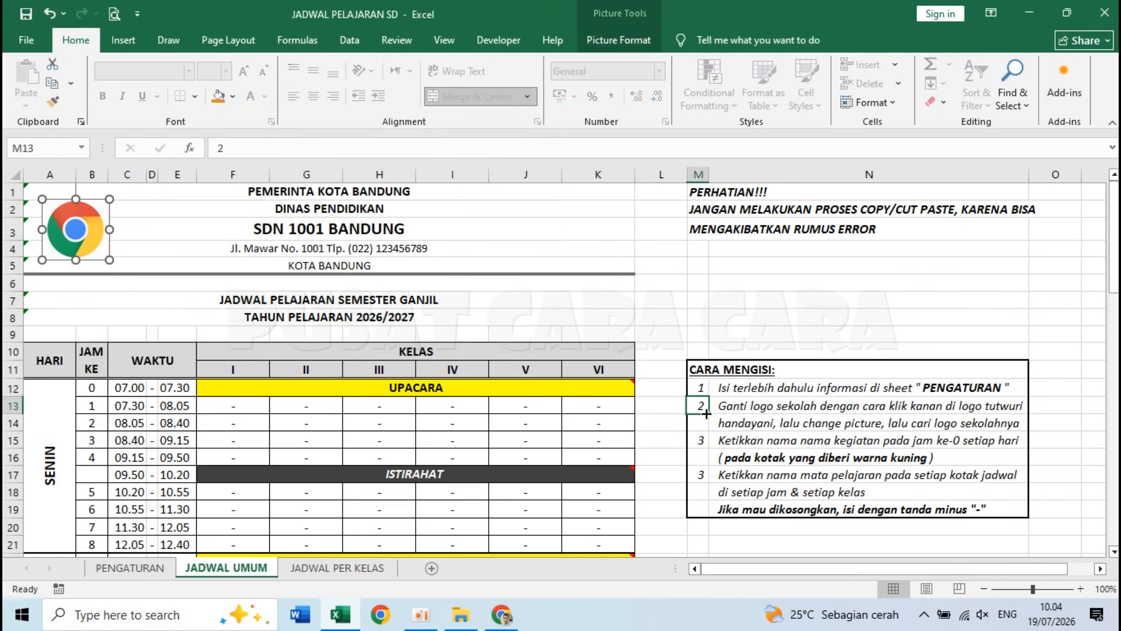
left_click(725, 438)
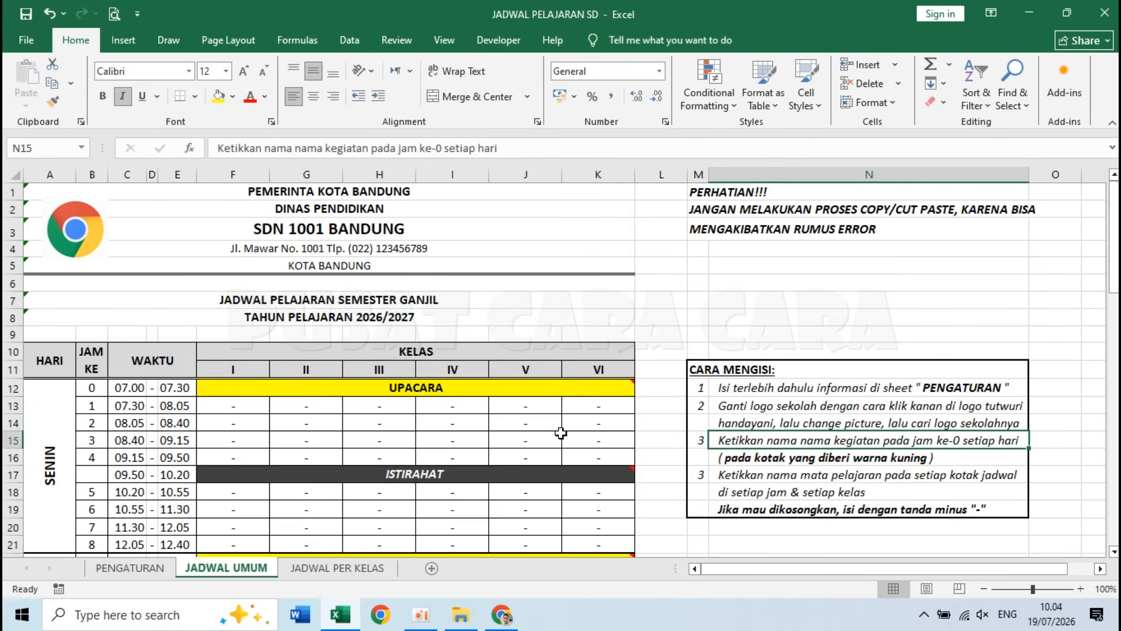
left_click(796, 459)
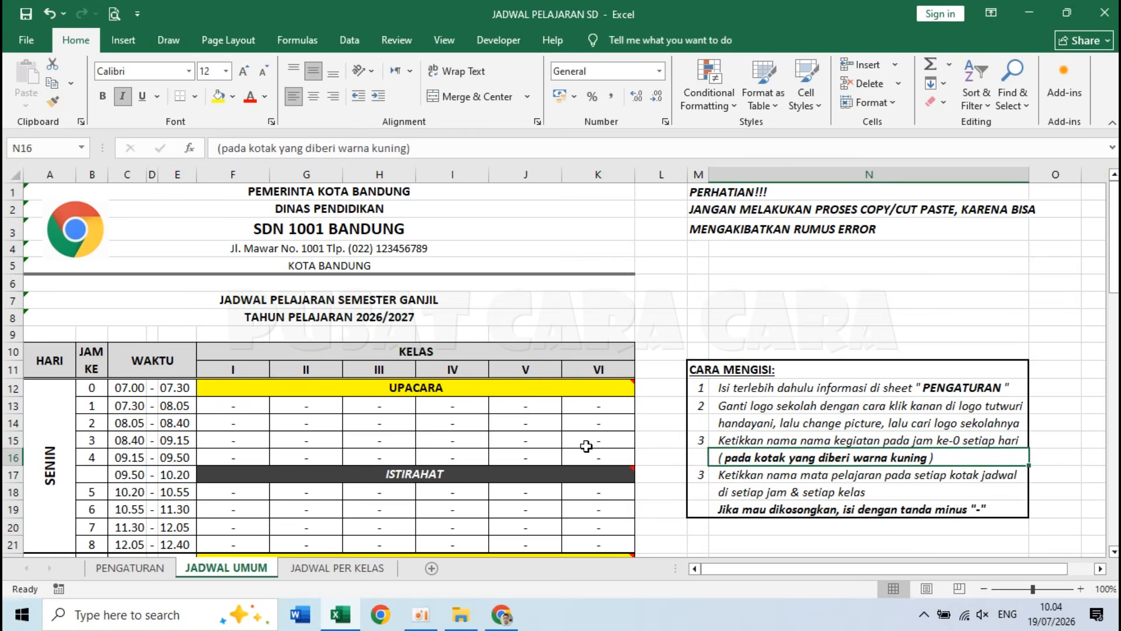
Step: Examine the yellow hour-0 activity rows for SENIN through JUM'AT and read the comment on the SENIN activity cell
left_click(427, 393)
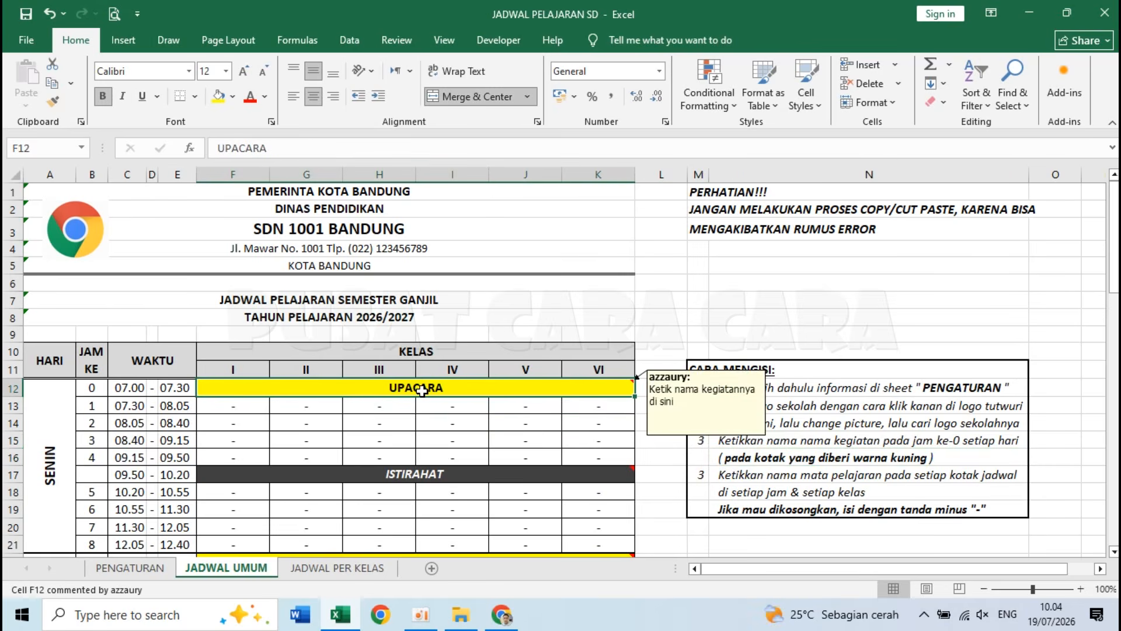
scroll(421, 391, "down", 2)
scroll(413, 337, "down", 2)
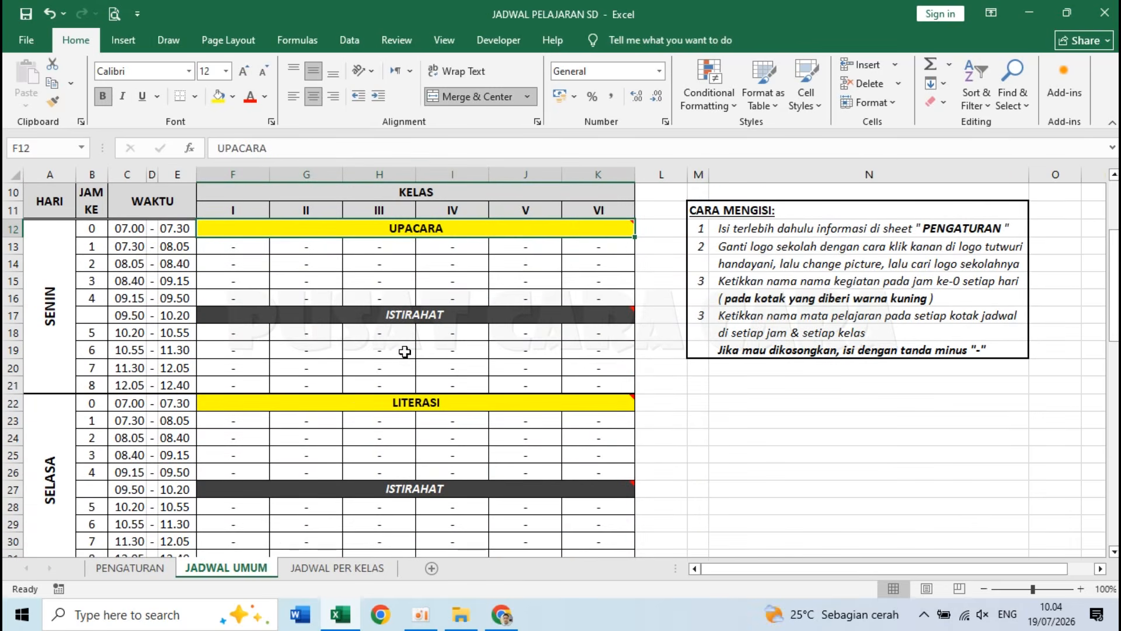
left_click(333, 403)
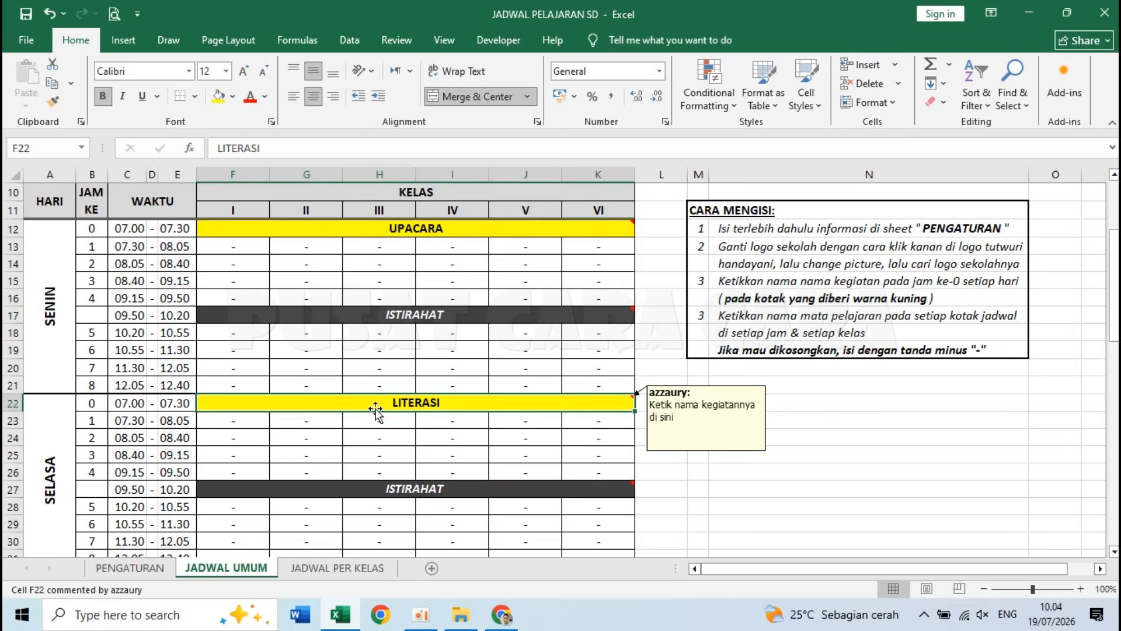
scroll(374, 409, "down", 1)
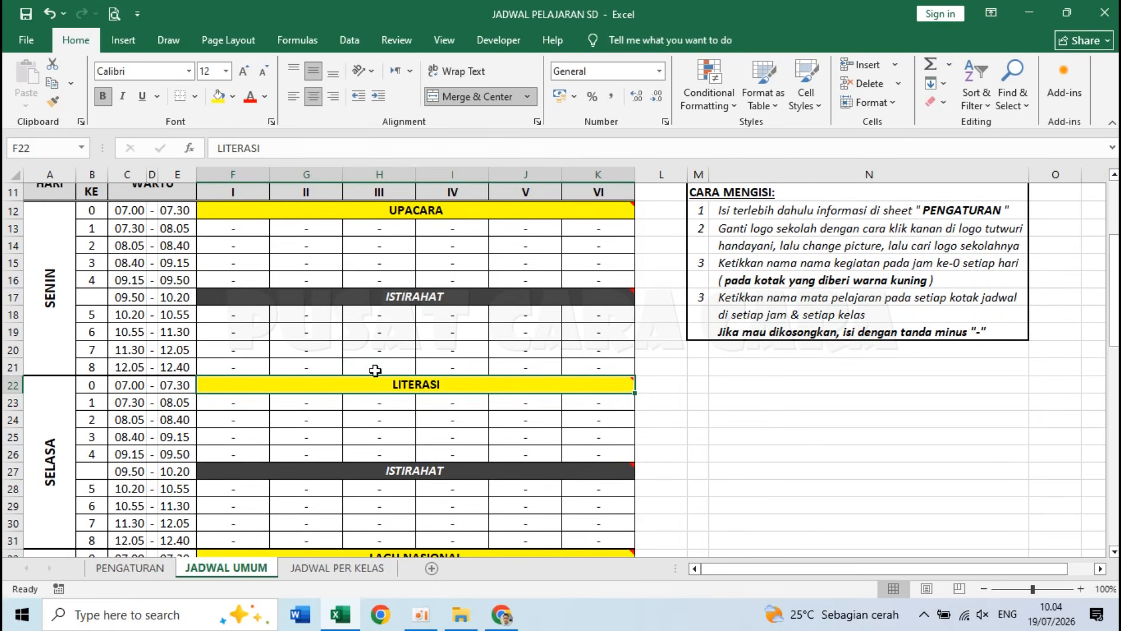
mouse_move(381, 387)
scroll(401, 383, "down", 3)
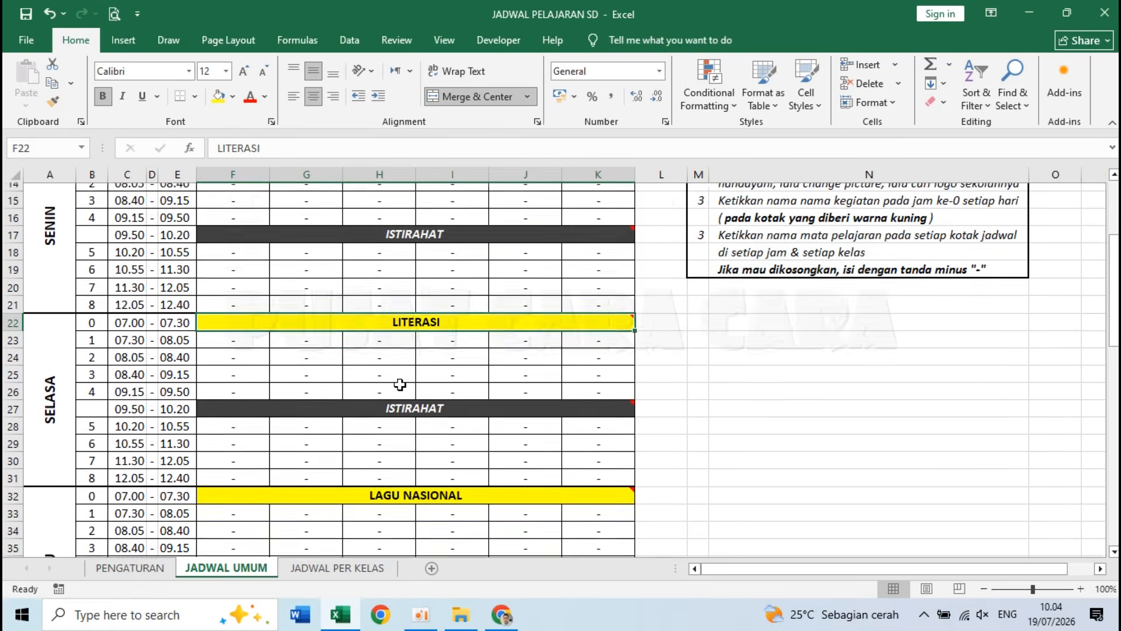
left_click(361, 432)
scroll(360, 439, "down", 4)
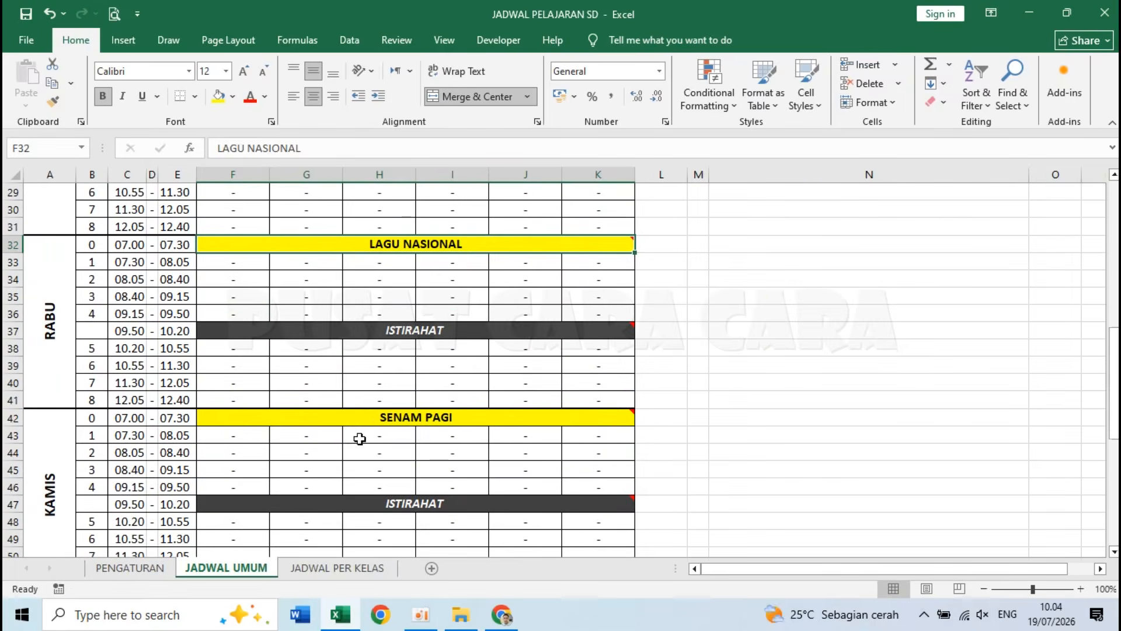
left_click(370, 418)
scroll(370, 419, "down", 3)
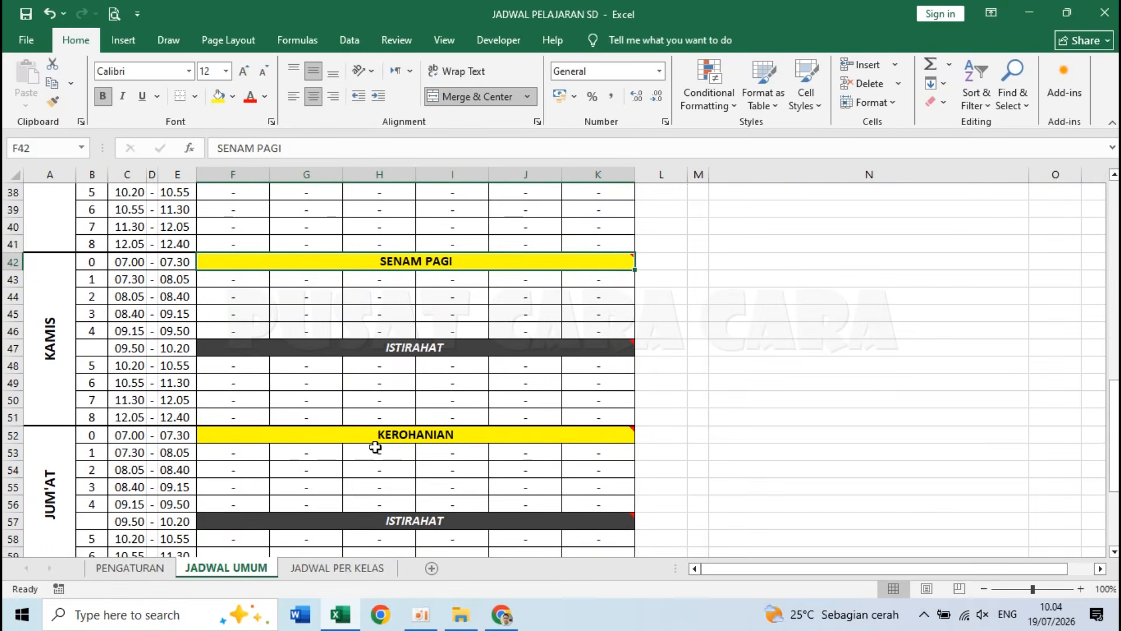
left_click(377, 439)
scroll(379, 442, "up", 12)
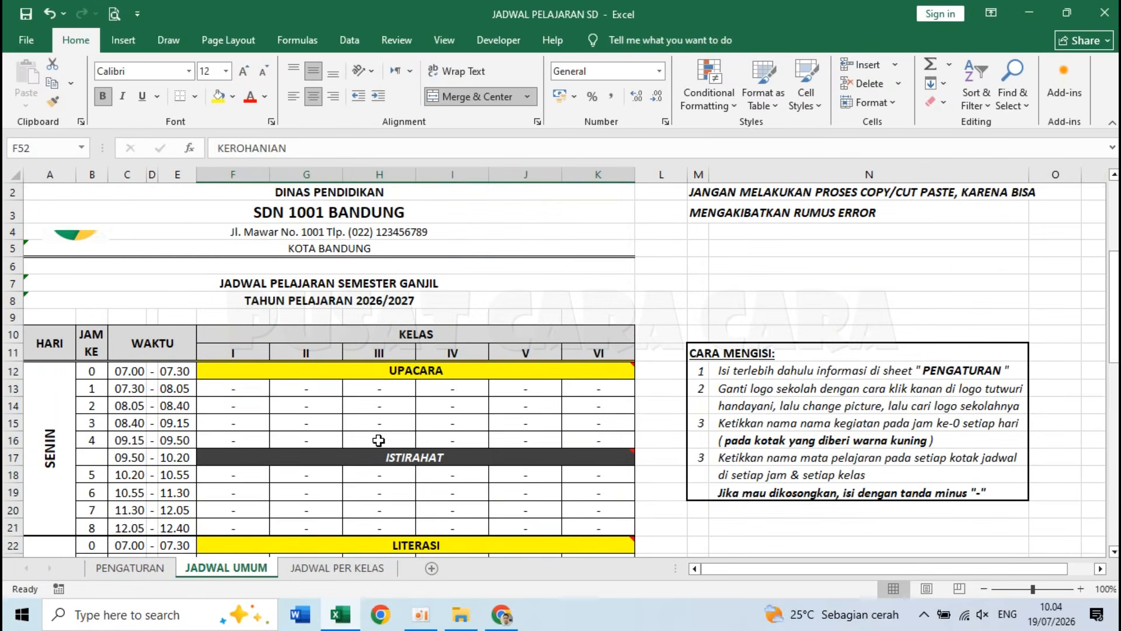
left_click(428, 370)
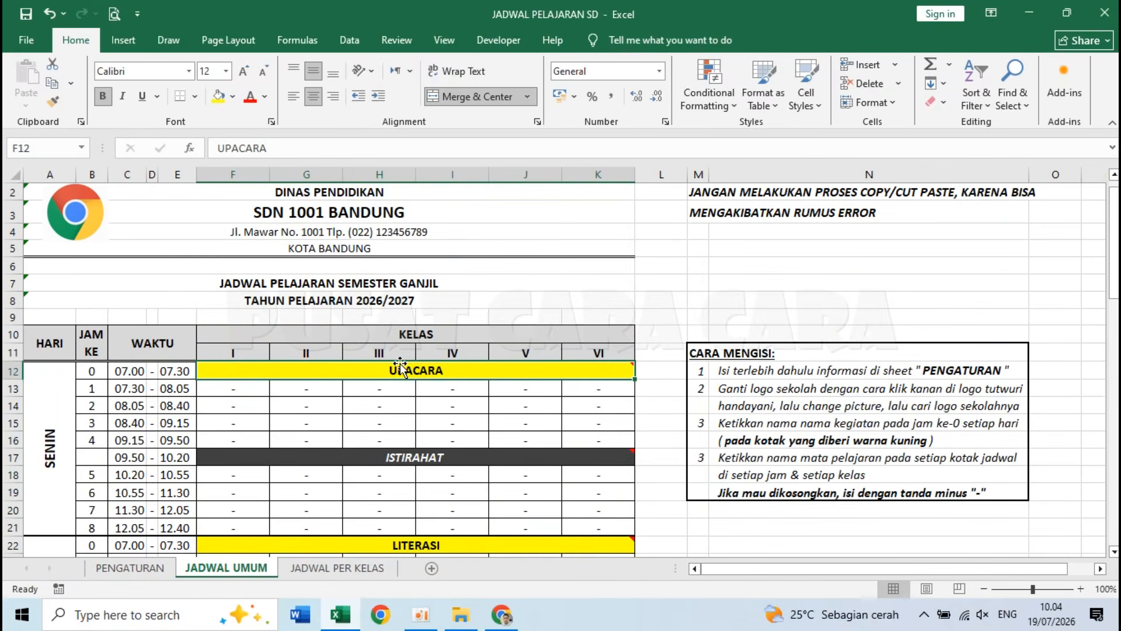
mouse_move(402, 368)
mouse_move(628, 368)
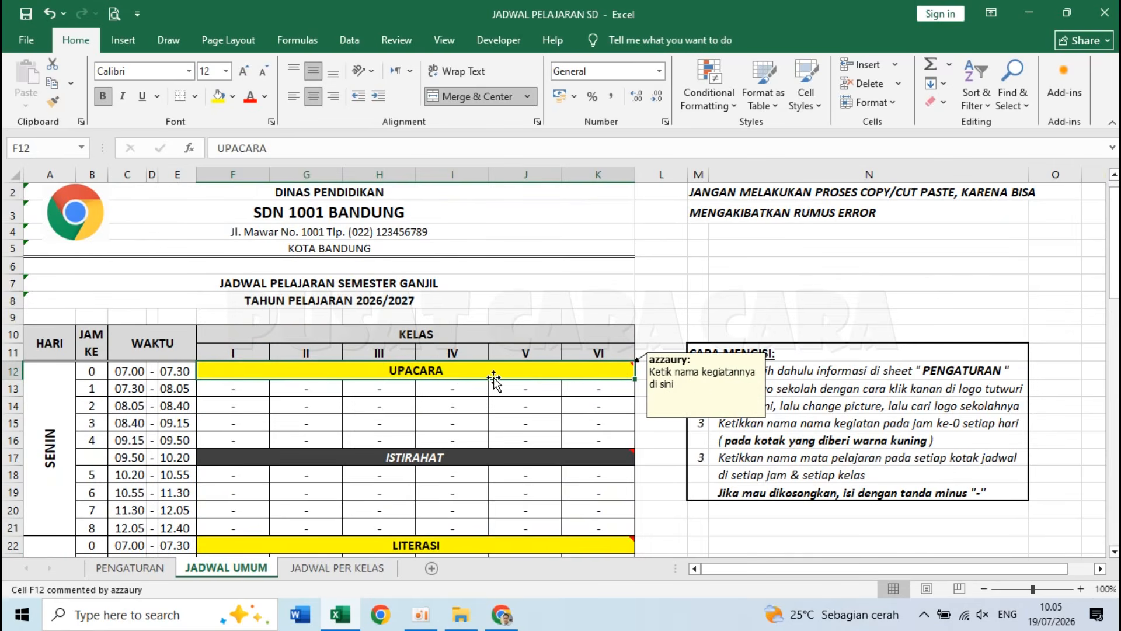
Step: Renumber the last CARA MENGISI instruction, about entering subject names, as 4
left_click(739, 422)
left_click(713, 457)
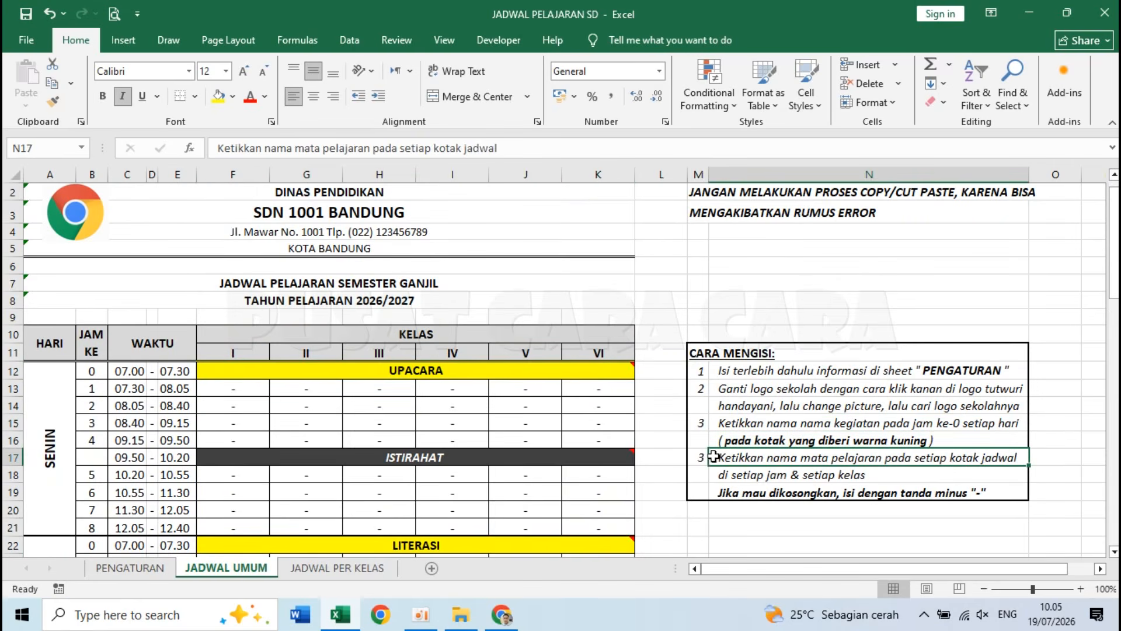
left_click(701, 457)
type("4")
key("Return")
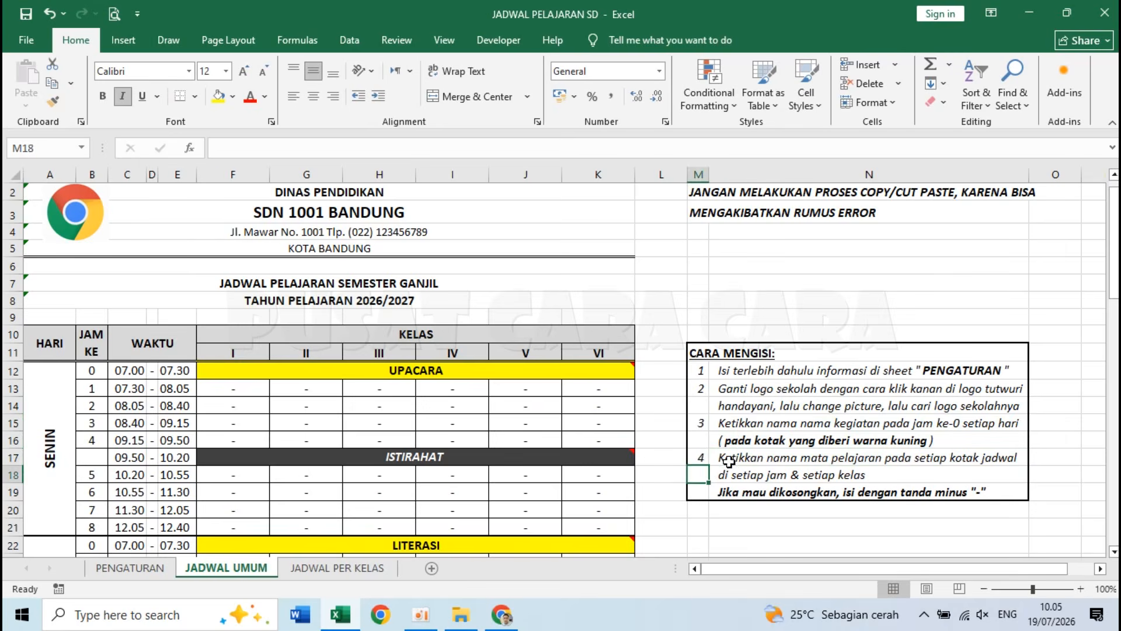
Step: Read the instruction on entering subjects per hour and class, and locate the class I column and its first SENIN lesson cell
left_click(744, 457)
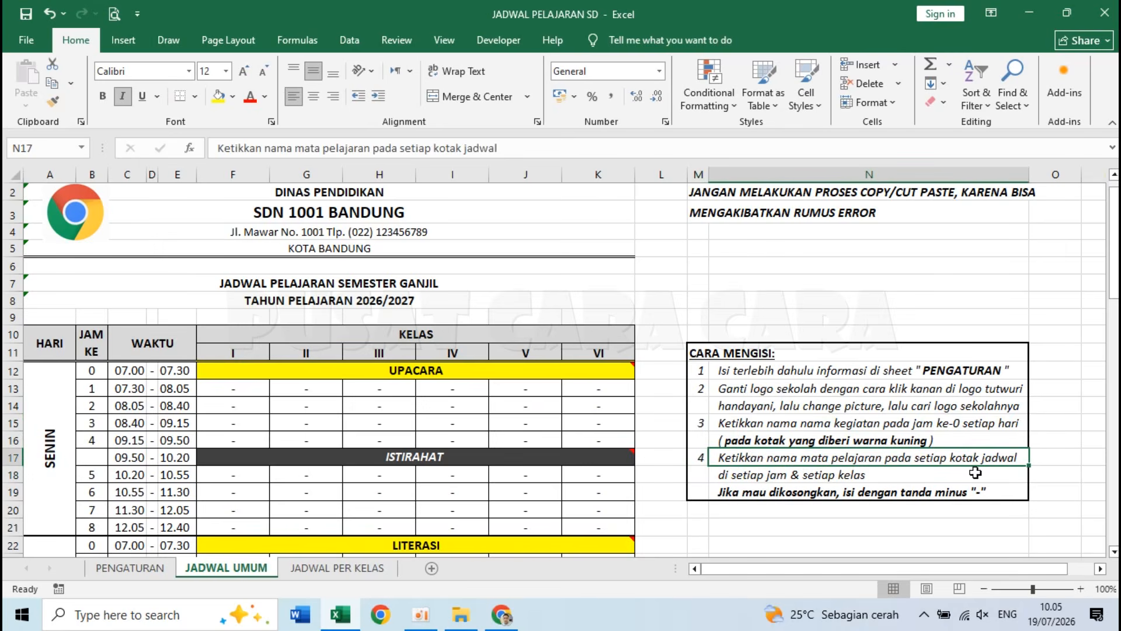
left_click(786, 479)
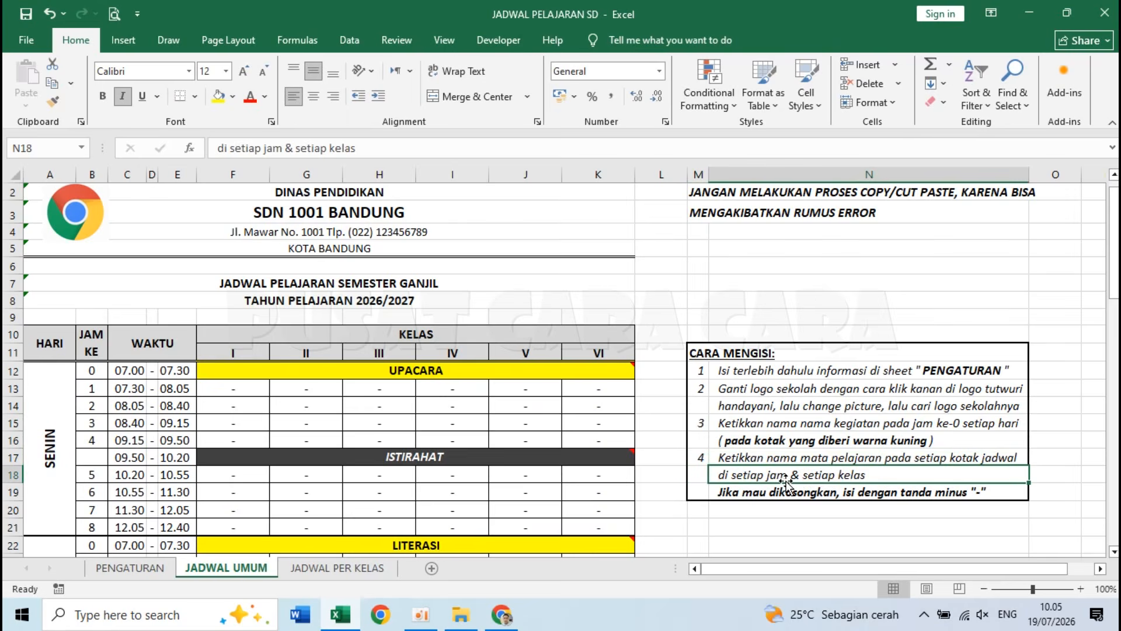
left_click(229, 389)
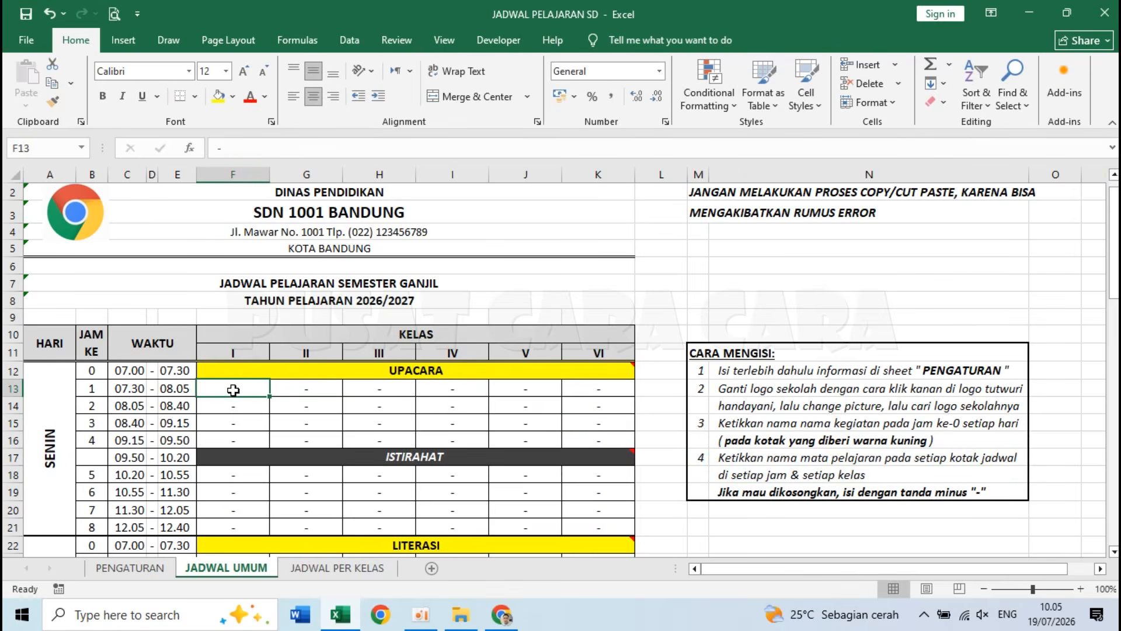
left_click(233, 352)
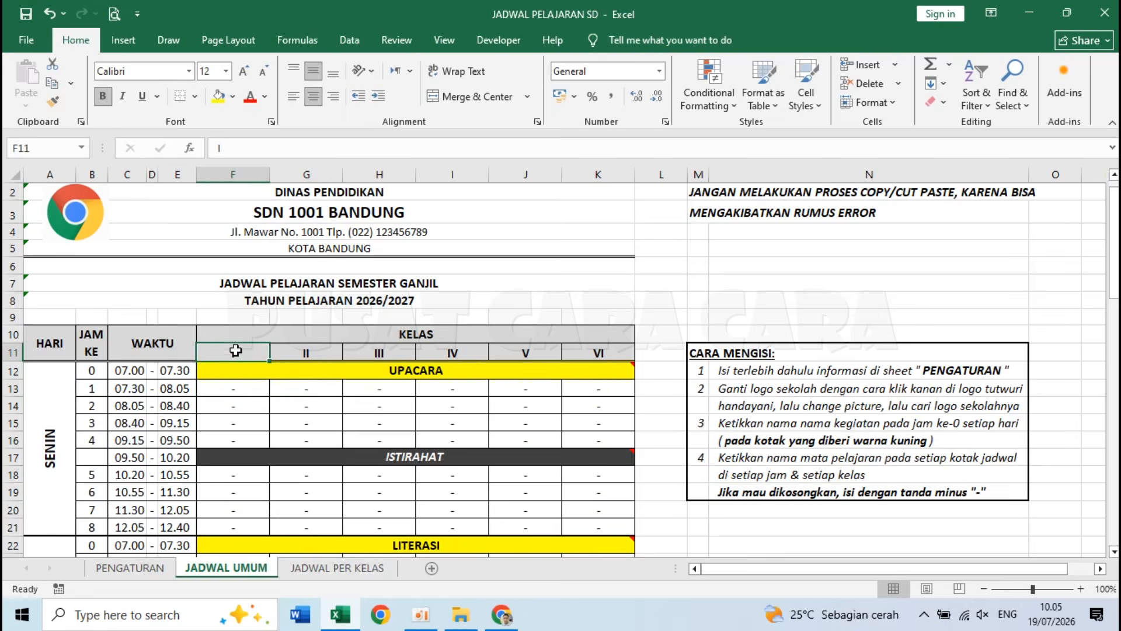
Step: Enter B. INDO as the class I subject for SENIN hours 1 to 3
left_click(221, 390)
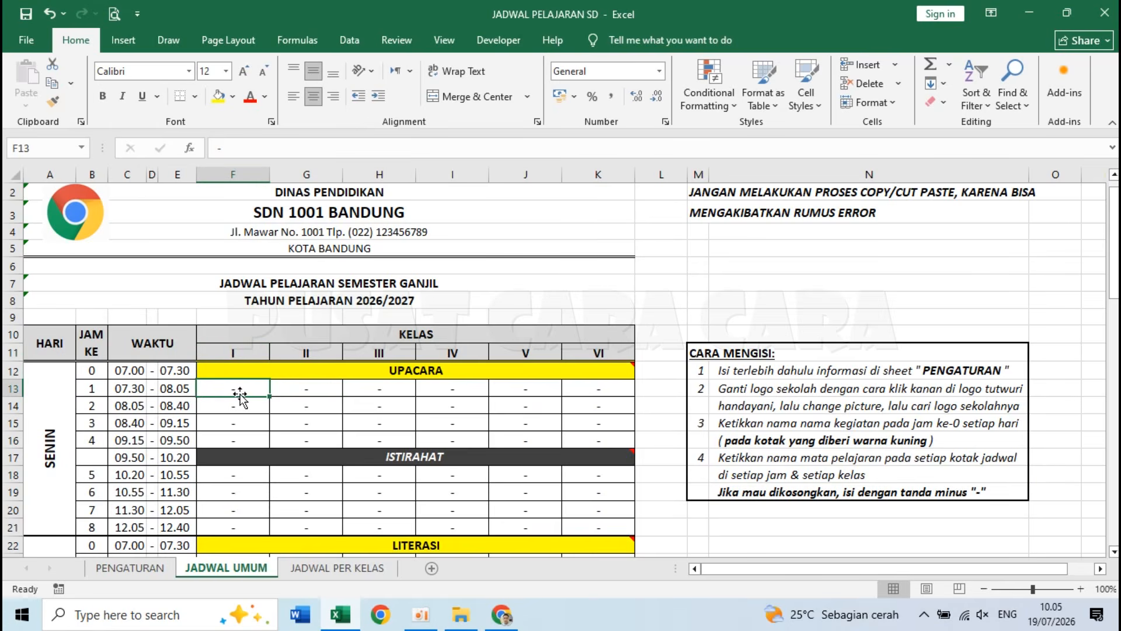
type("B")
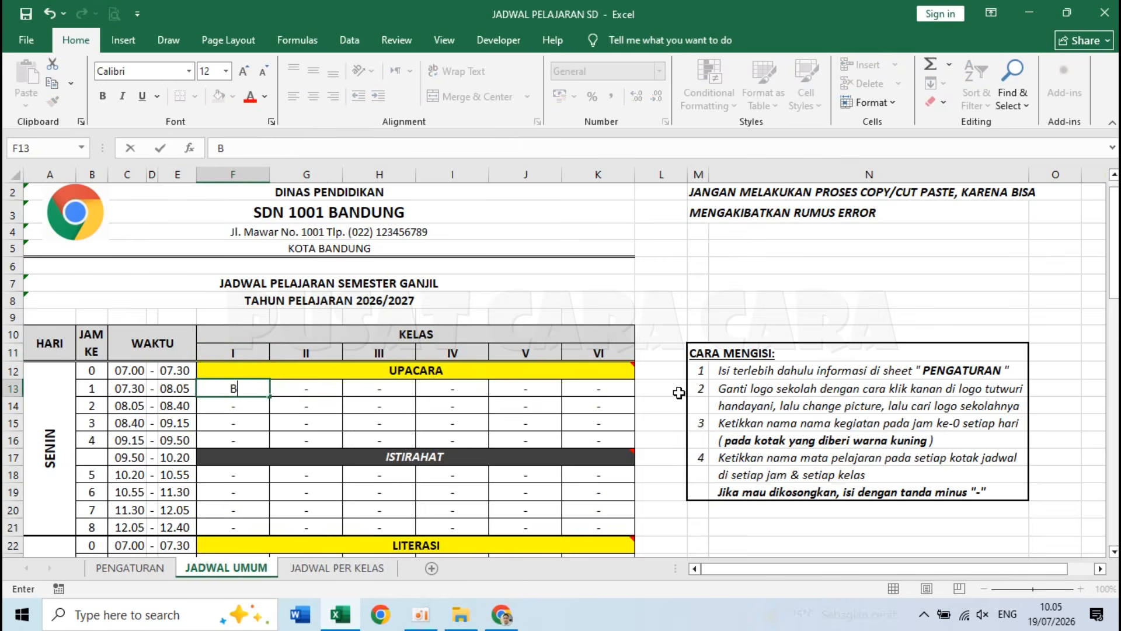
type(". INDO")
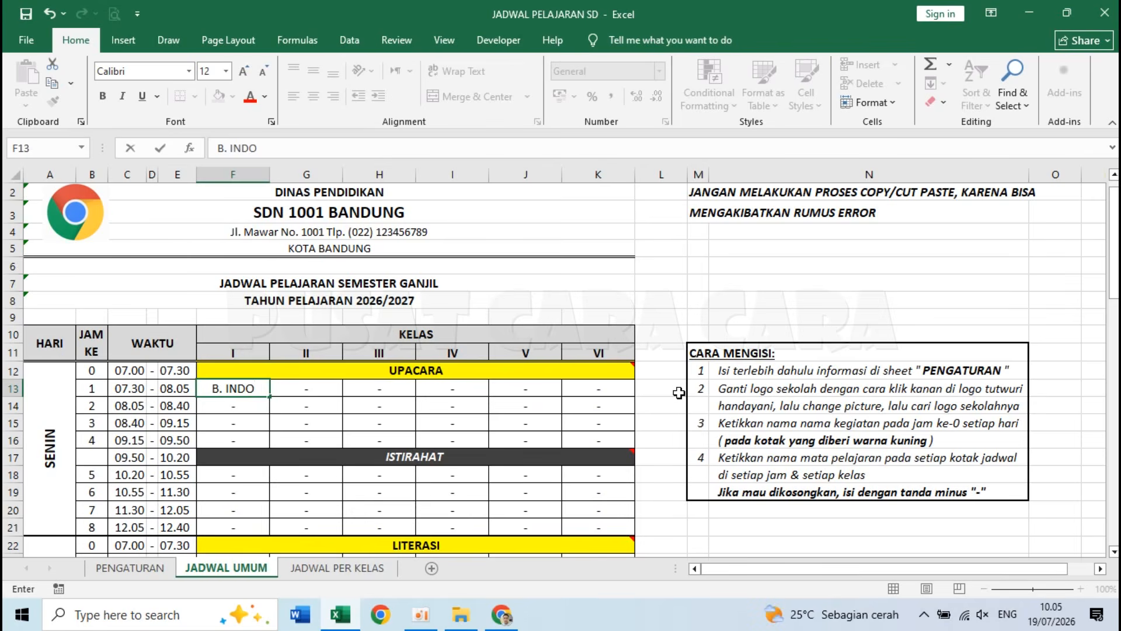
key("Return")
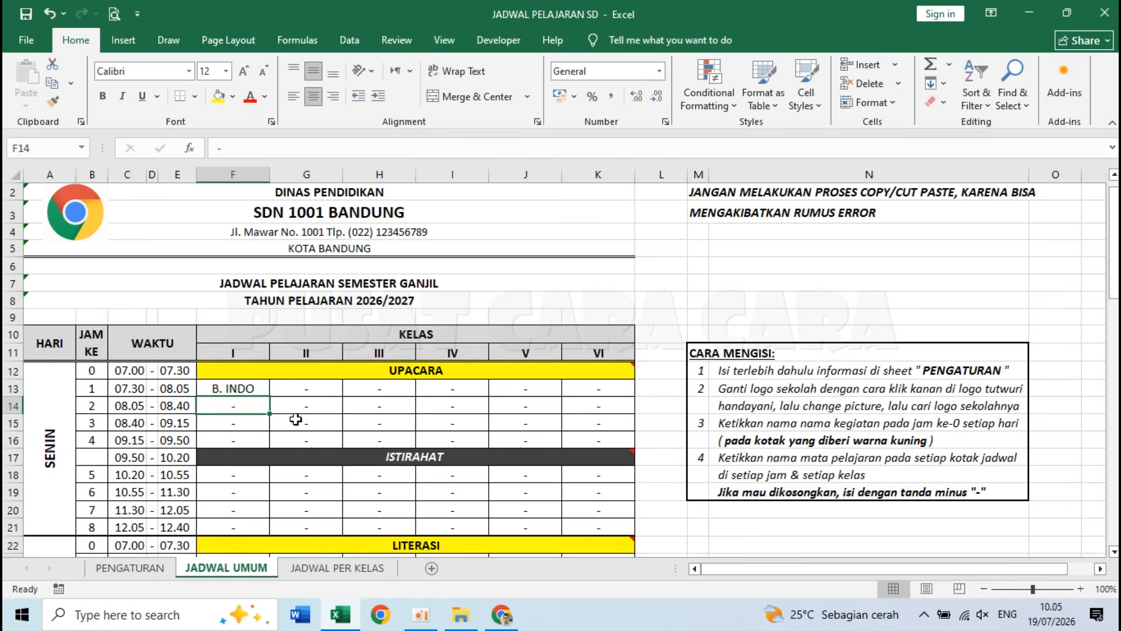
type("B. INDO")
key("Return")
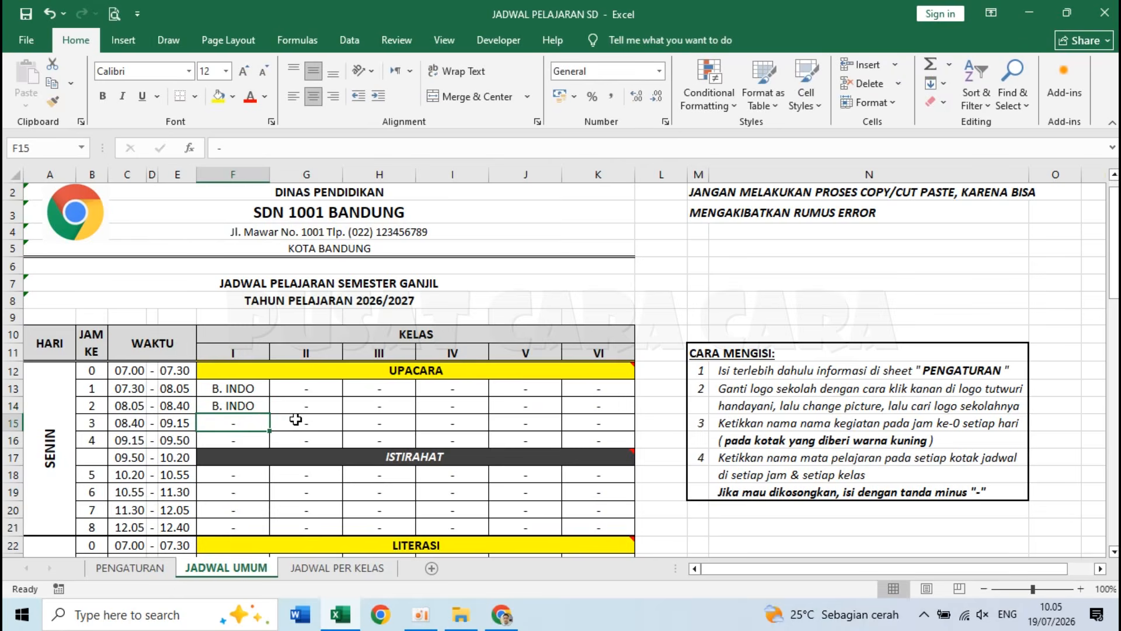
type("B. INDO")
key("Return")
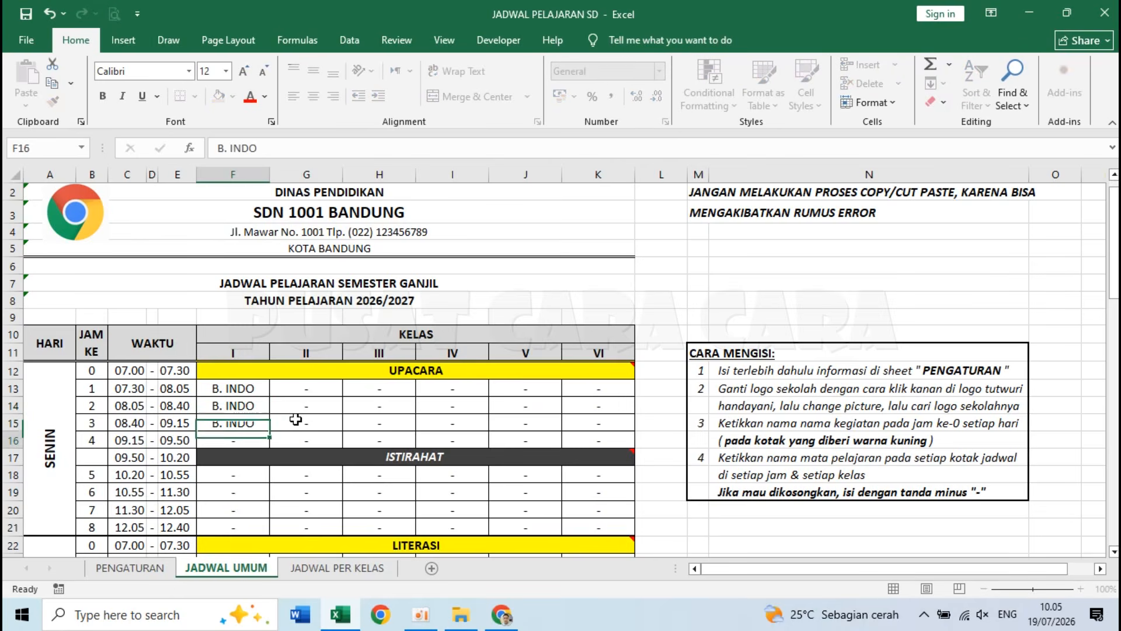
Step: Enter PAI as the class I subject for SENIN hours 4 to 6, skipping the ISTIRAHAT row
type("PAI")
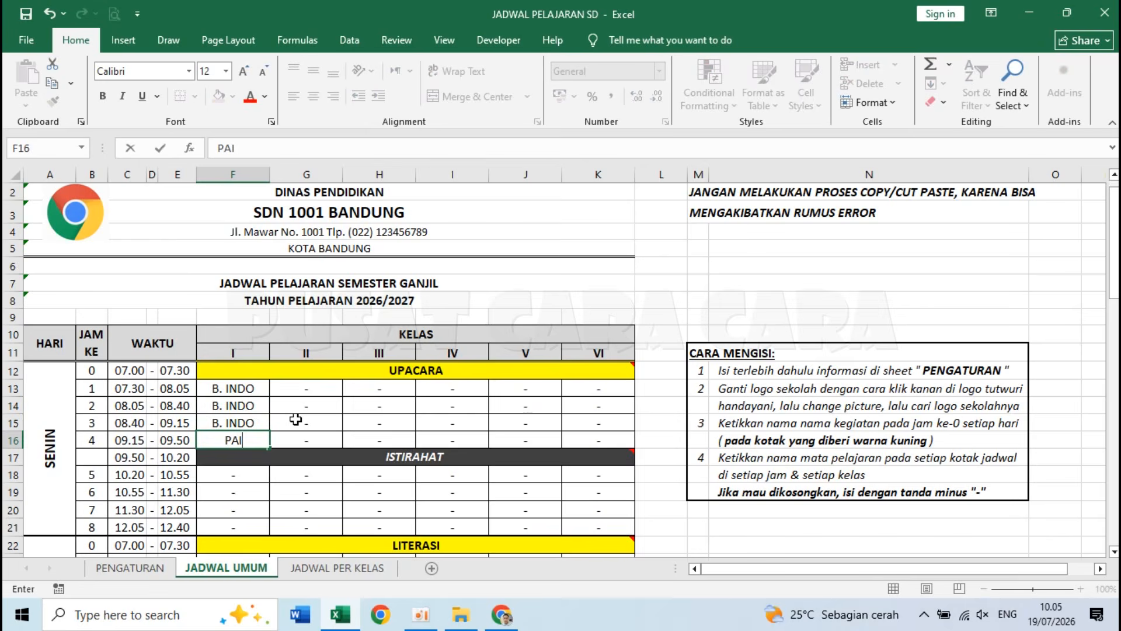
key("Return")
key("Return")
type("PAI")
key("Return")
type("PAI")
key("Return")
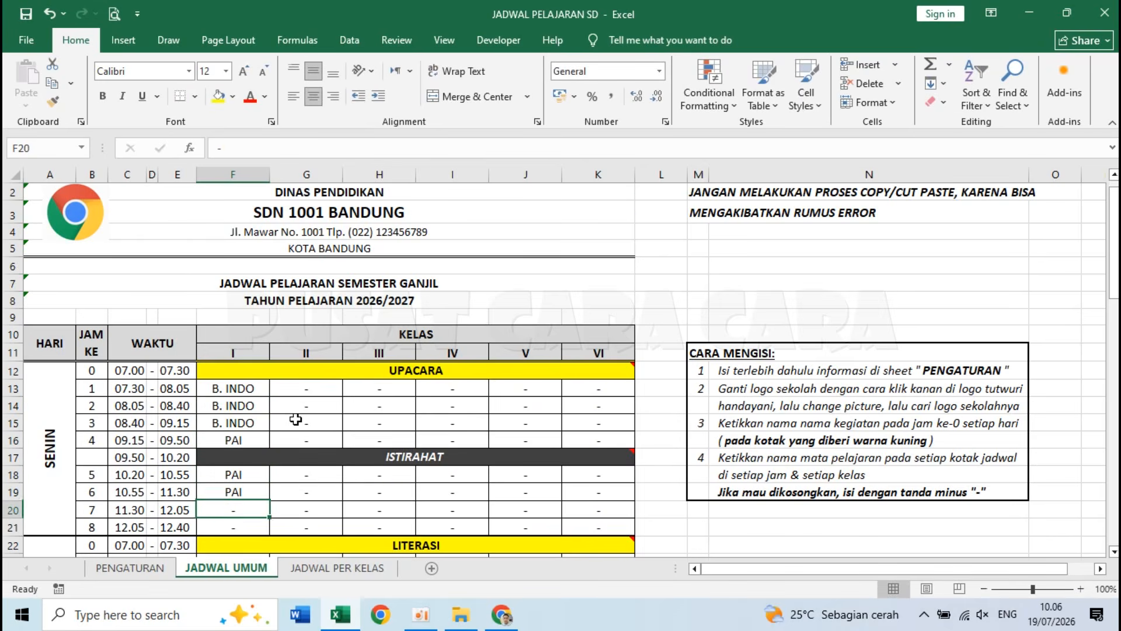
Step: Read the note on marking empty lessons with a minus sign and check class I hours 7 and 8 on SENIN
left_click(723, 493)
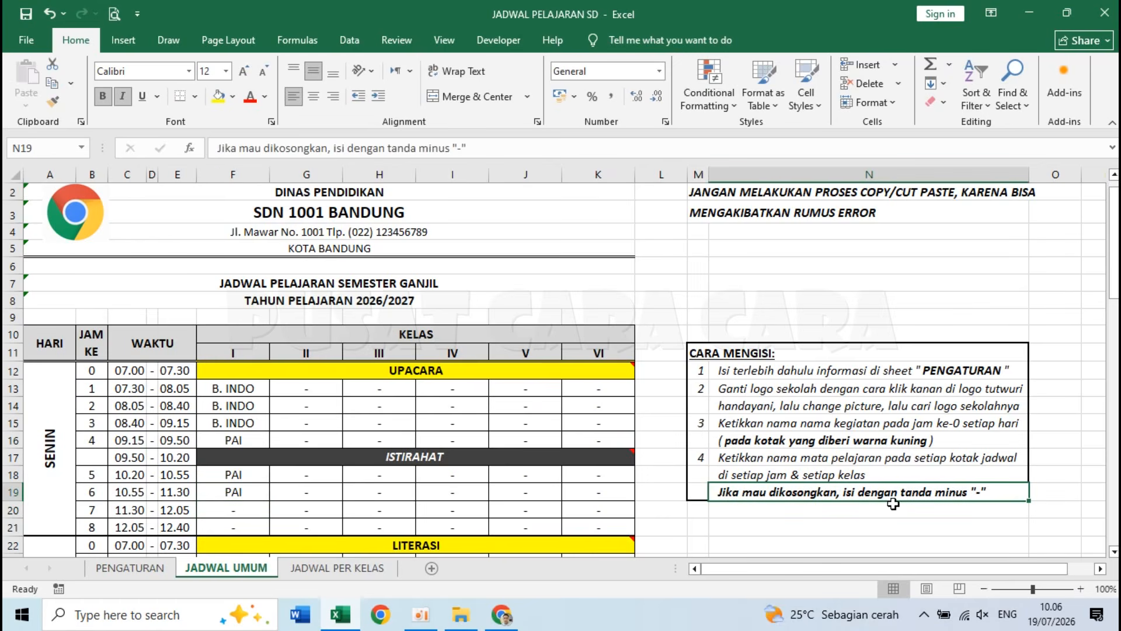
left_click(228, 516)
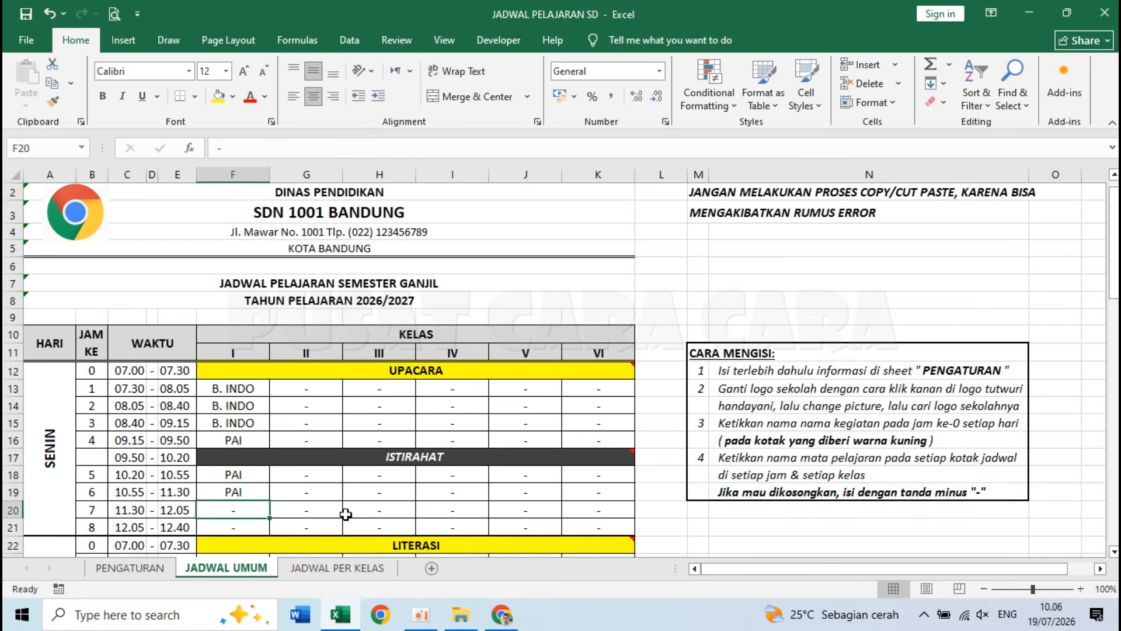
left_click(250, 527)
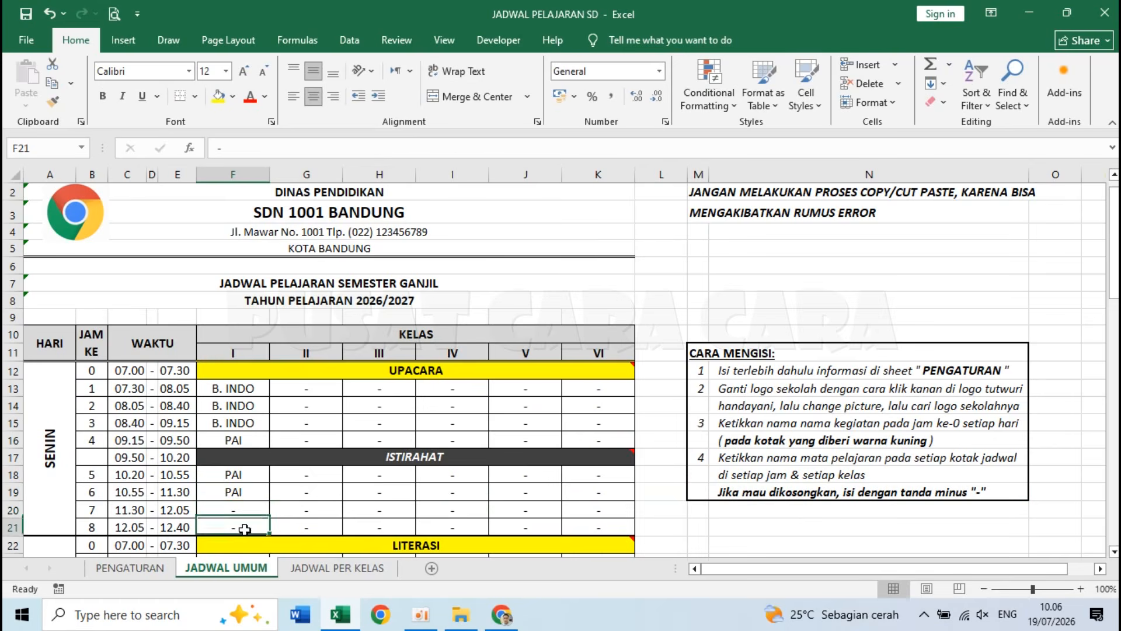
Step: Inspect the class II lesson cells for SENIN against the note on empty lessons, returning to the hour 1 cell
left_click(310, 478)
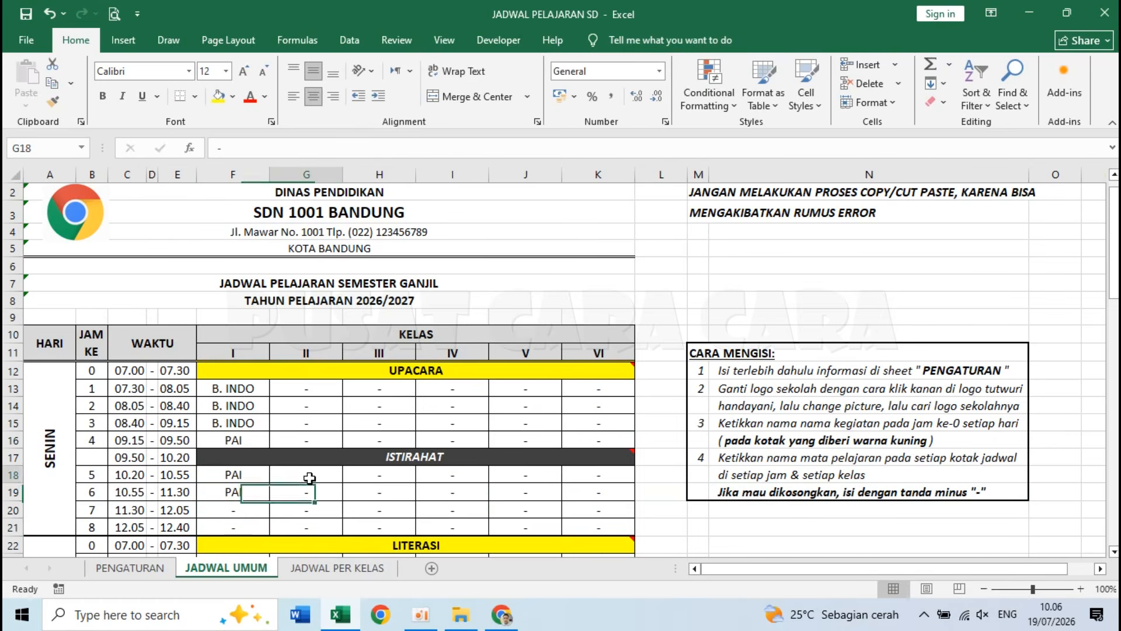
left_click(303, 388)
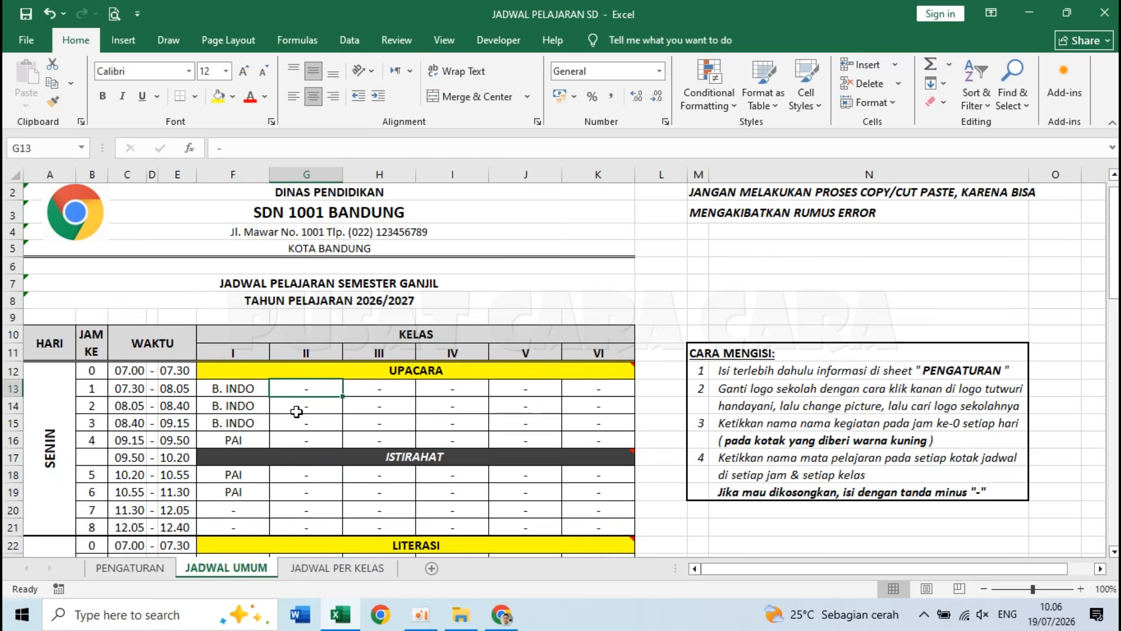
key("Down")
key("Down")
key("Down")
key("Down")
key("Down")
key("Down")
key("Down")
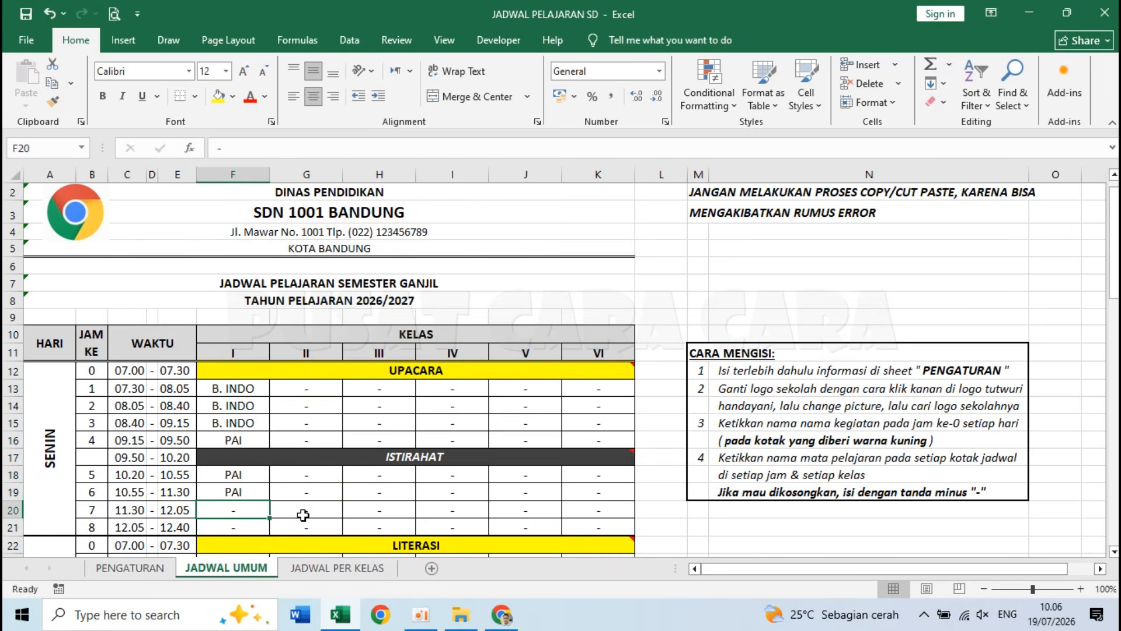
left_click(313, 492)
left_click(302, 506)
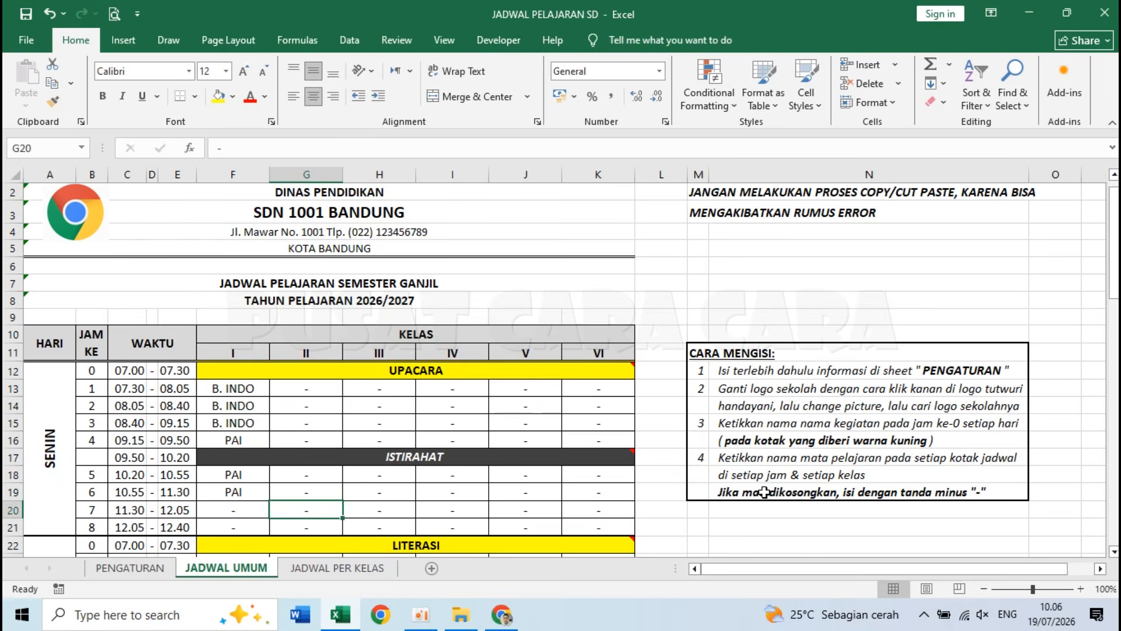
left_click(736, 468)
left_click(301, 397)
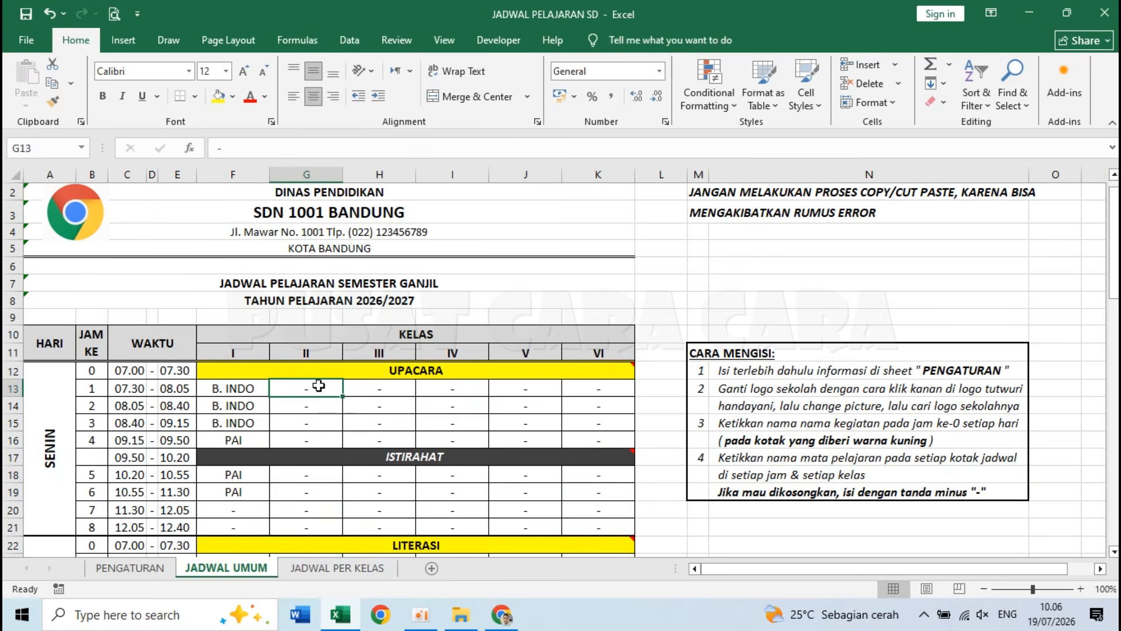
Step: Enter MTK as the class II subject for SENIN hours 1 to 3
type("M")
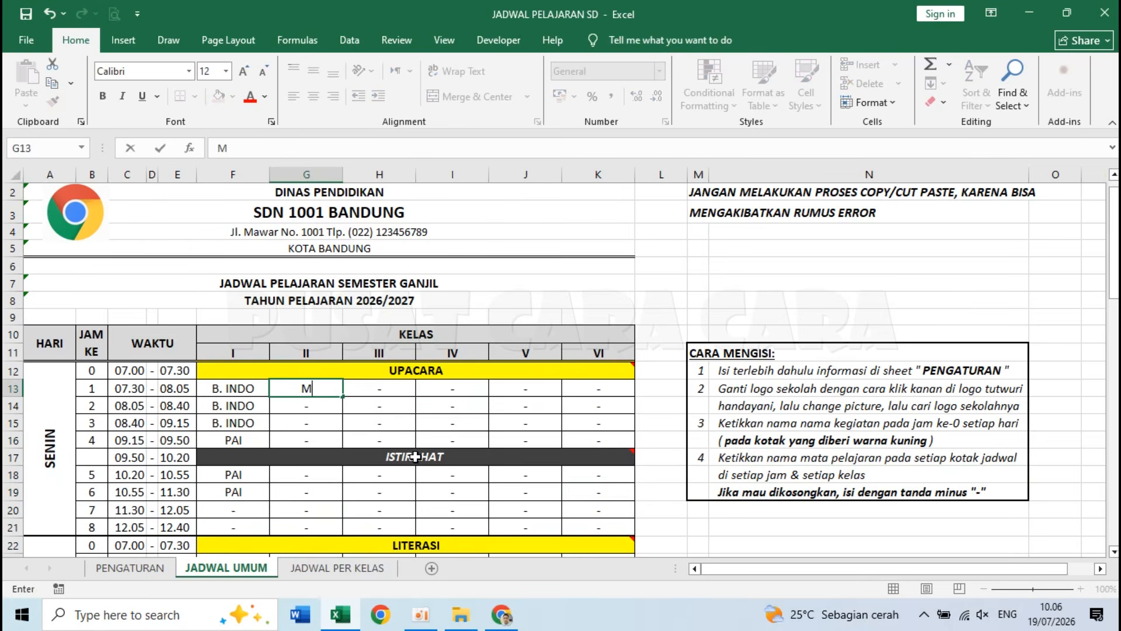
type("TK")
key("Return")
type("MTK")
key("Return")
type("MTK")
key("Return")
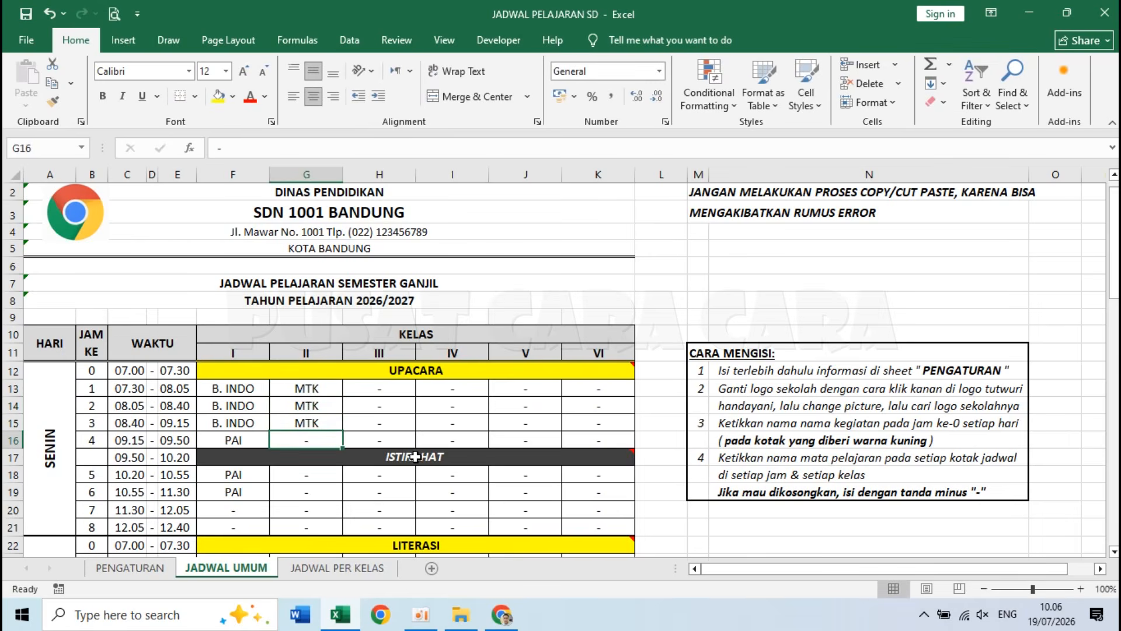
Step: Enter SBDP as the class II subject for SENIN hours 4 to 6, skipping the ISTIRAHAT row
type("SBDP")
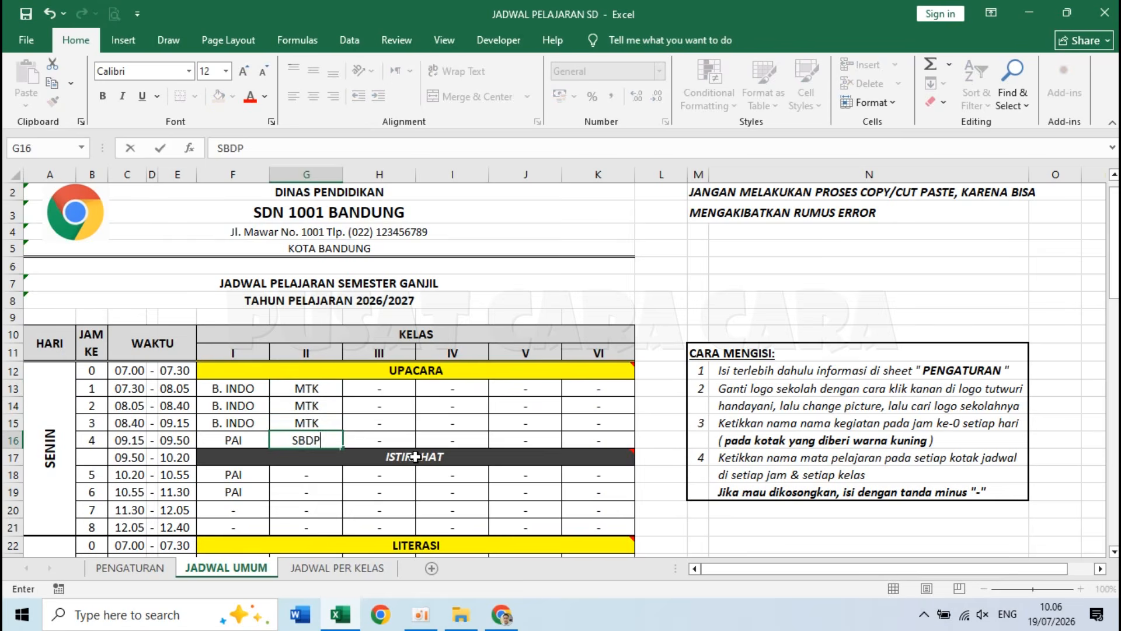
key("Return")
key("Return")
type("SBDP")
key("Return")
type("SBDP")
key("Tab")
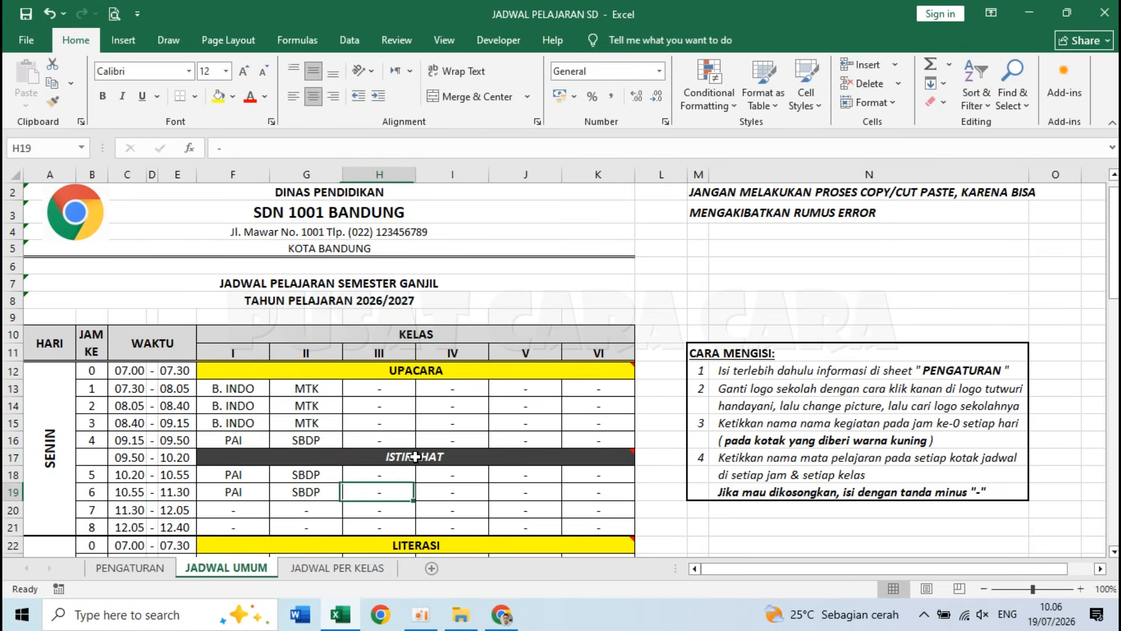
Step: Review the subjects of classes I to VI on the JADWAL UMUM sheet from SENIN through JUM'AT
left_click(378, 390)
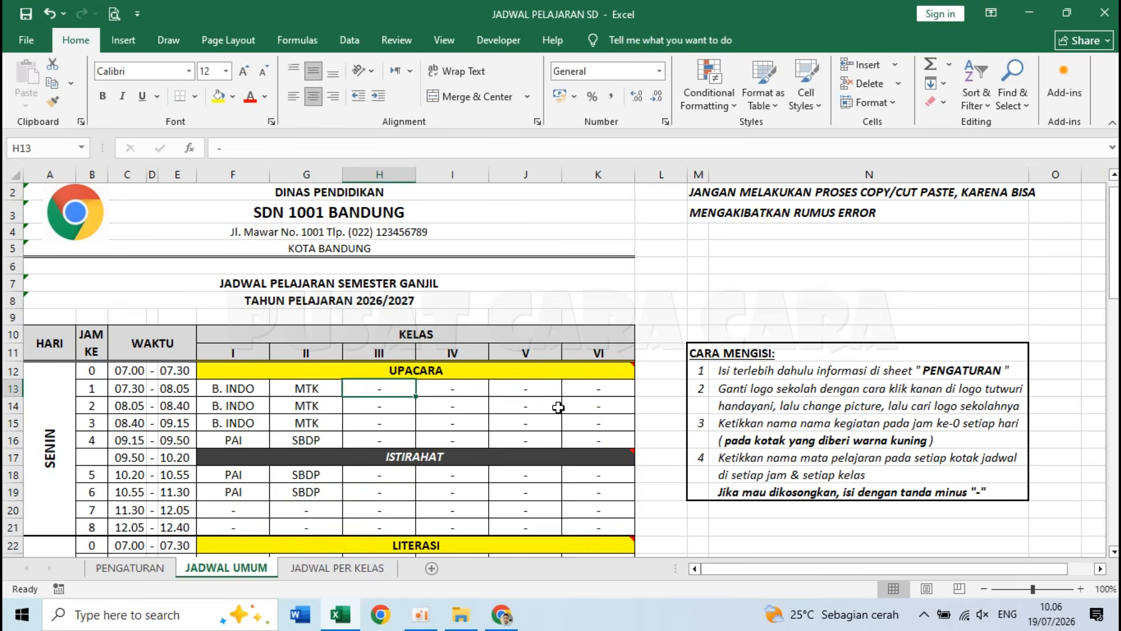
left_click(230, 355)
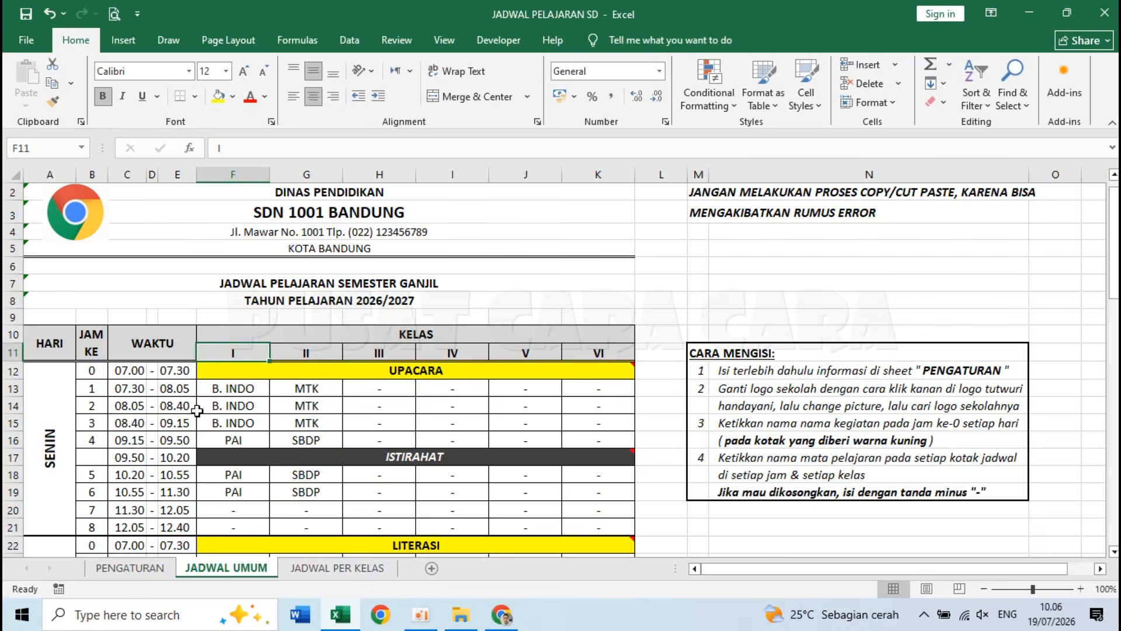
scroll(144, 448, "down", 1)
scroll(144, 447, "down", 14)
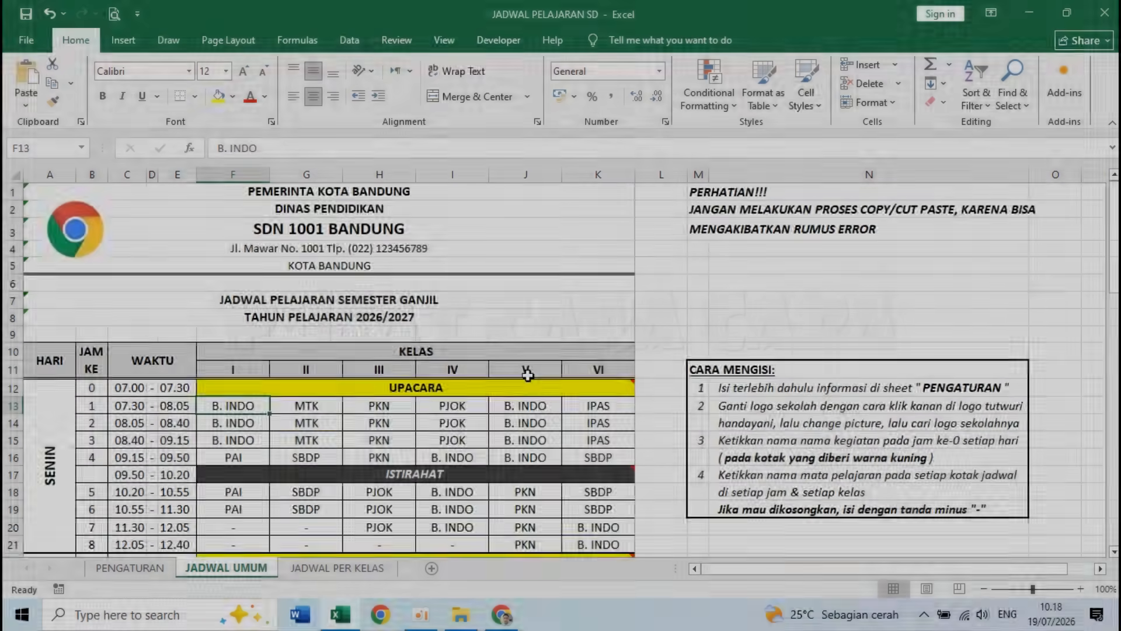
scroll(528, 375, "down", 3)
scroll(528, 376, "up", 2)
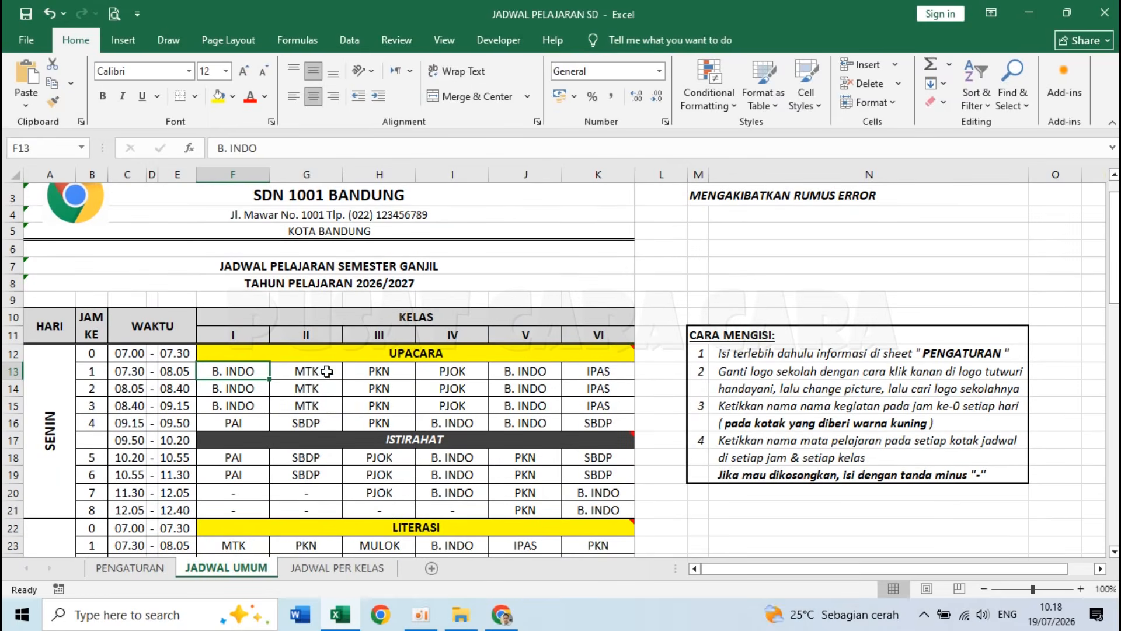
left_click(326, 372)
left_click(432, 372)
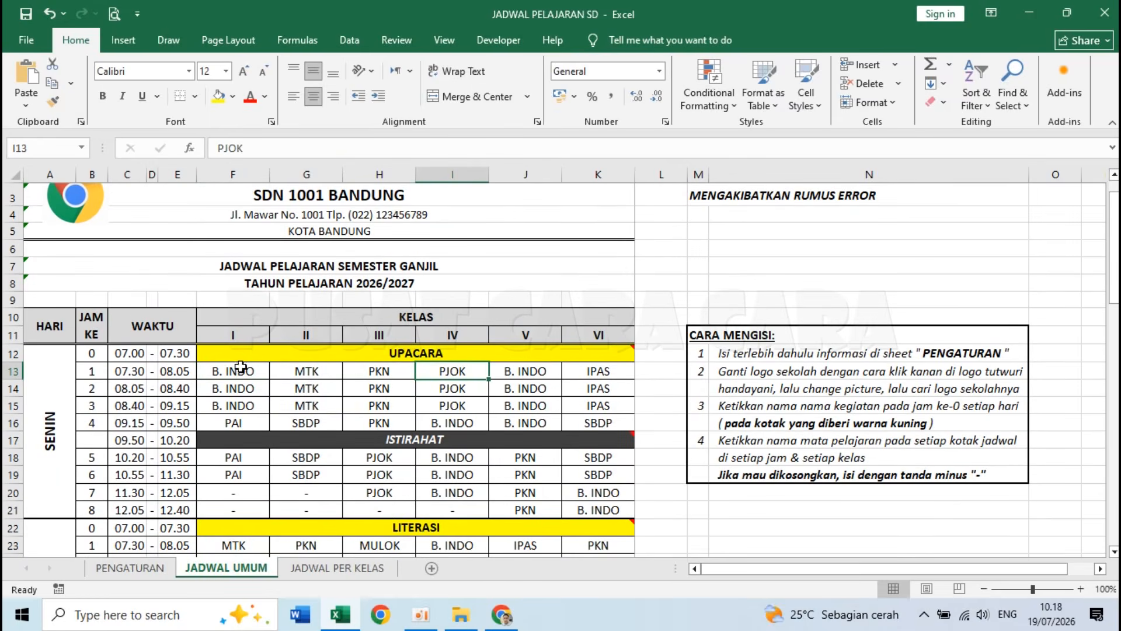
scroll(356, 428, "down", 3)
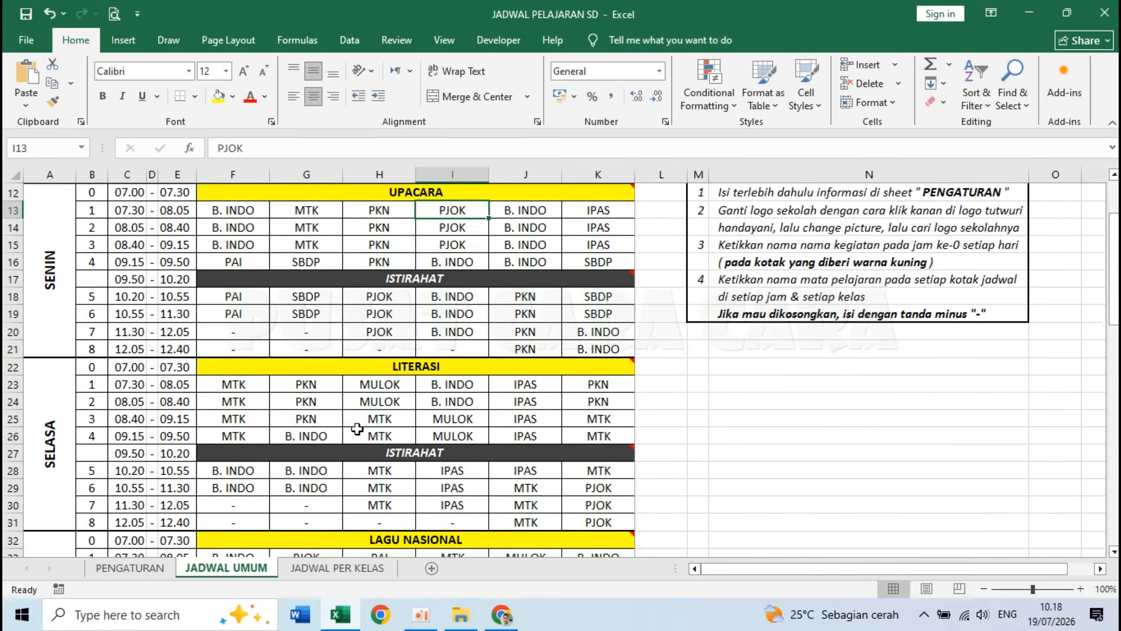
scroll(493, 349, "up", 3)
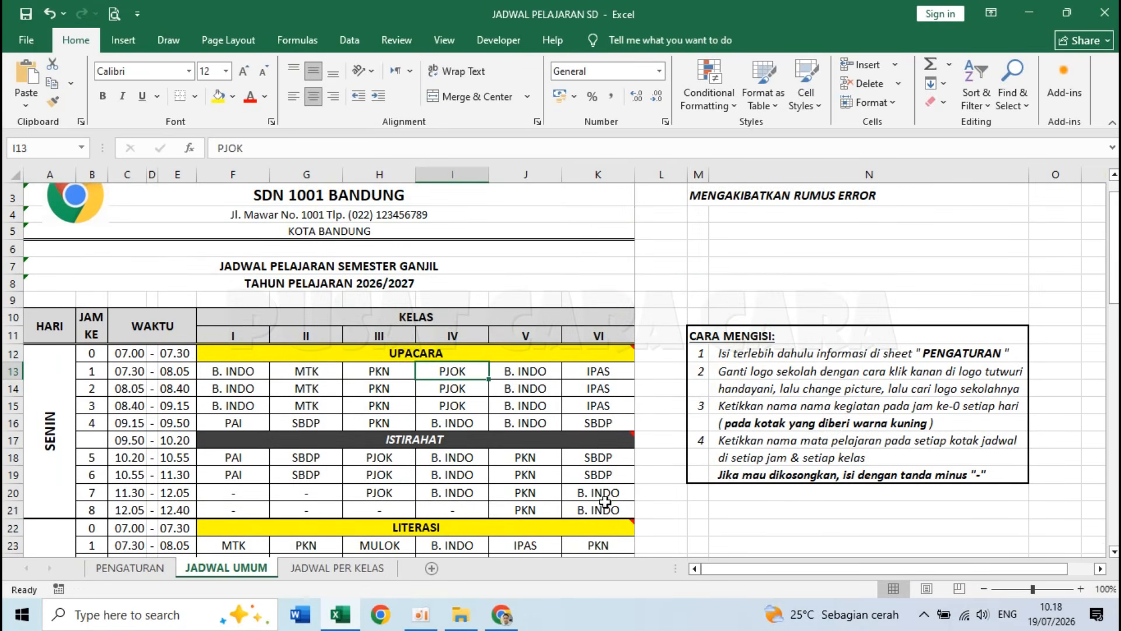
scroll(528, 454, "down", 3)
scroll(530, 453, "down", 10)
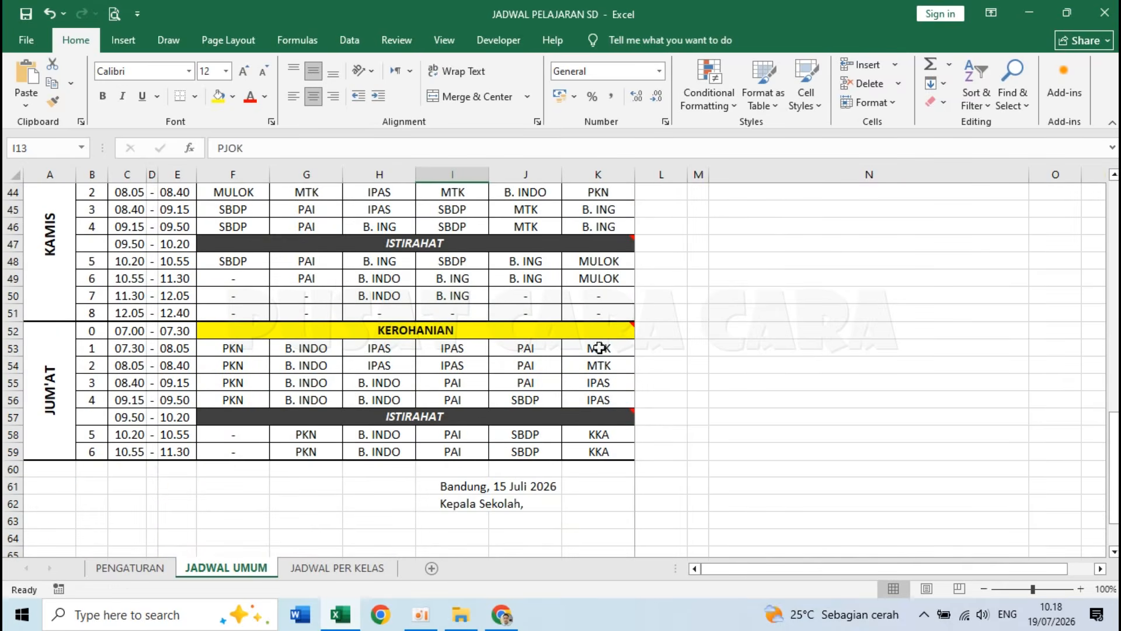
scroll(584, 420, "up", 14)
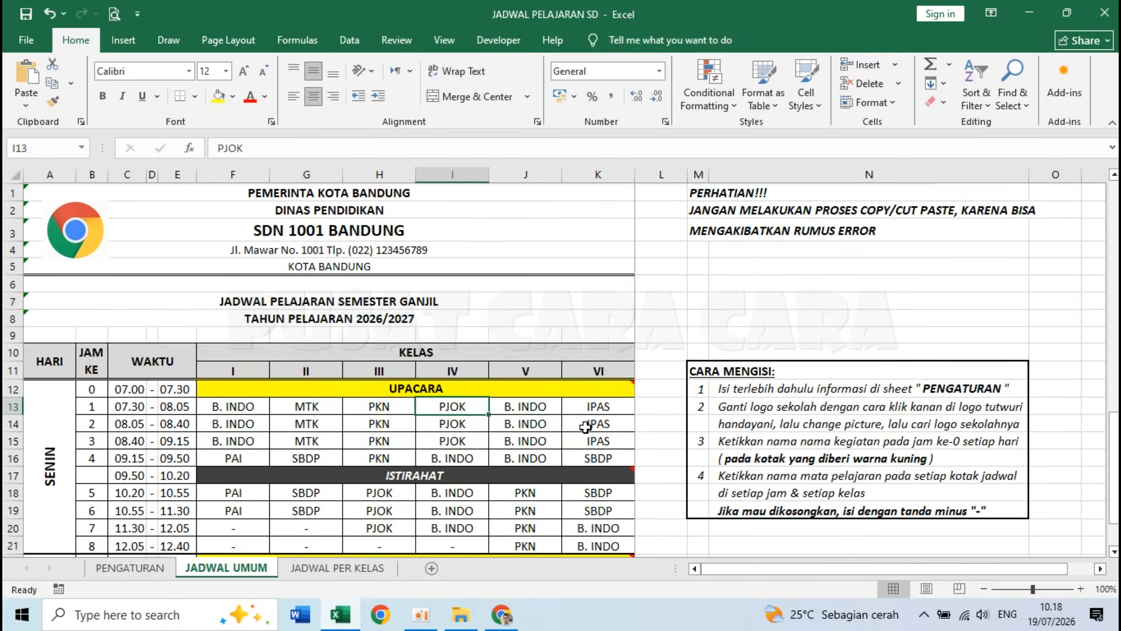
Step: Reread the filling instructions on JADWAL UMUM and check the empty lessons against the minus sign note across the days
left_click_drag(701, 388, 779, 504)
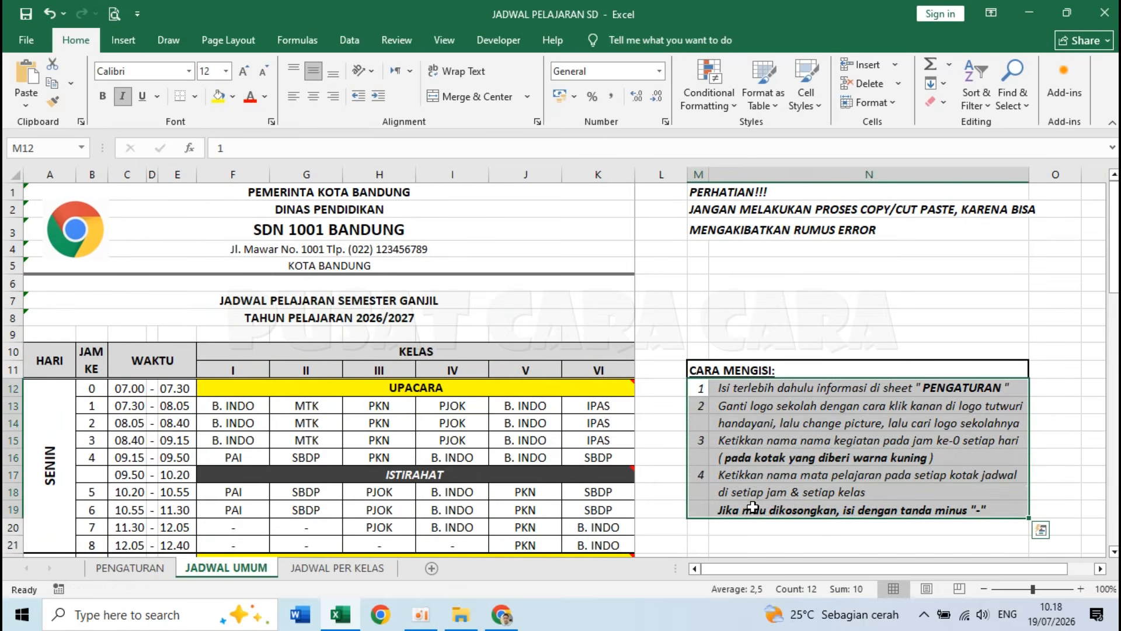
left_click(752, 507)
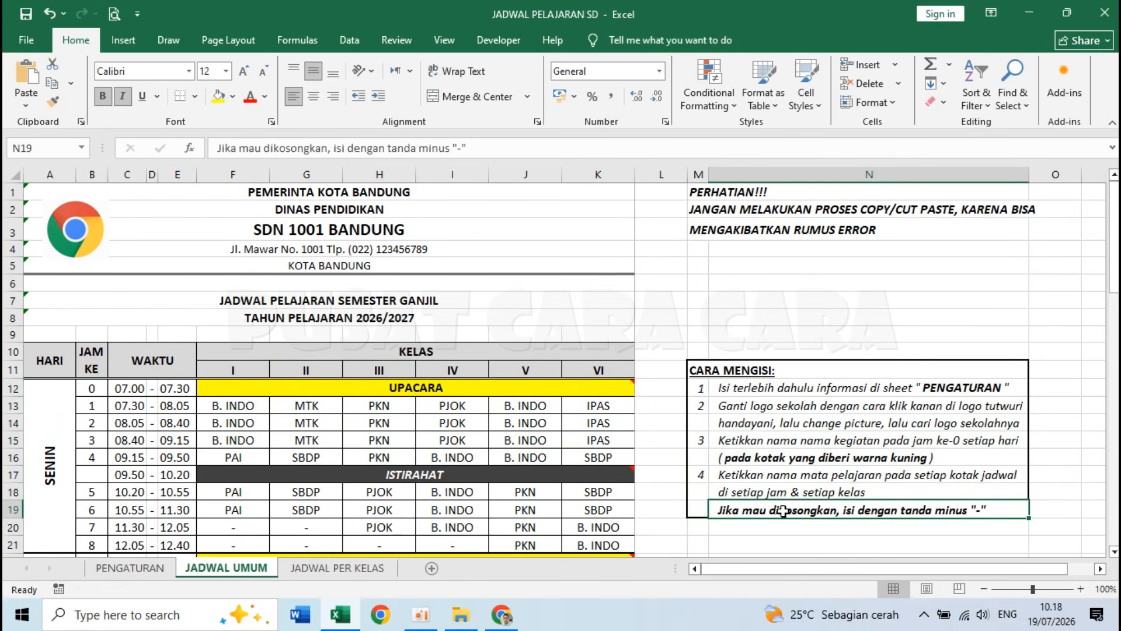
scroll(590, 503, "down", 3)
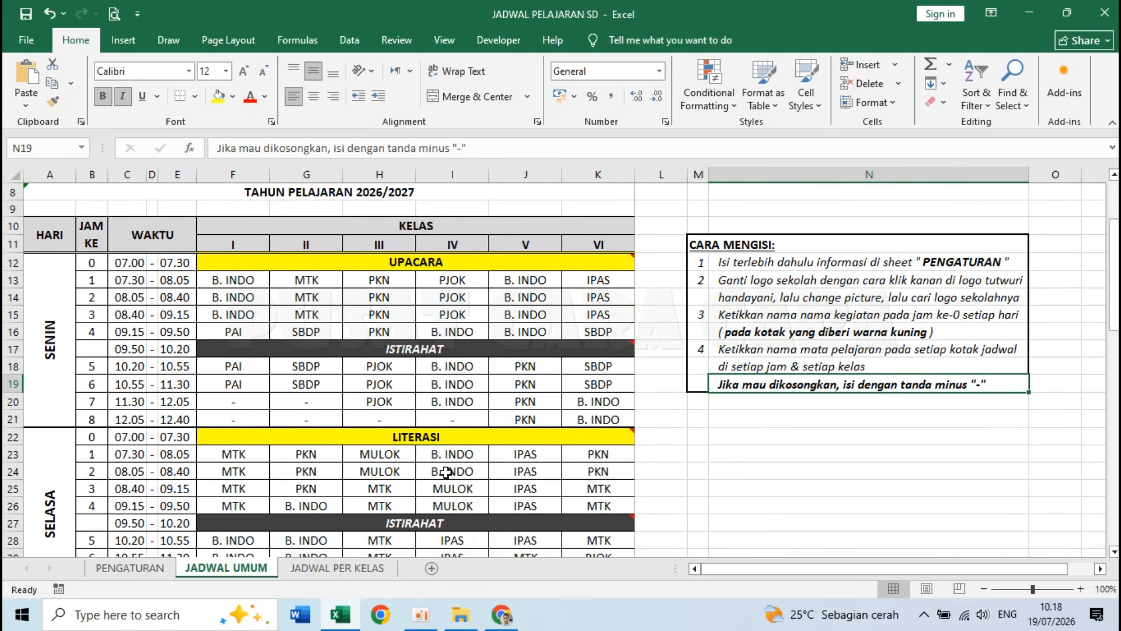
left_click(296, 420)
scroll(354, 421, "down", 8)
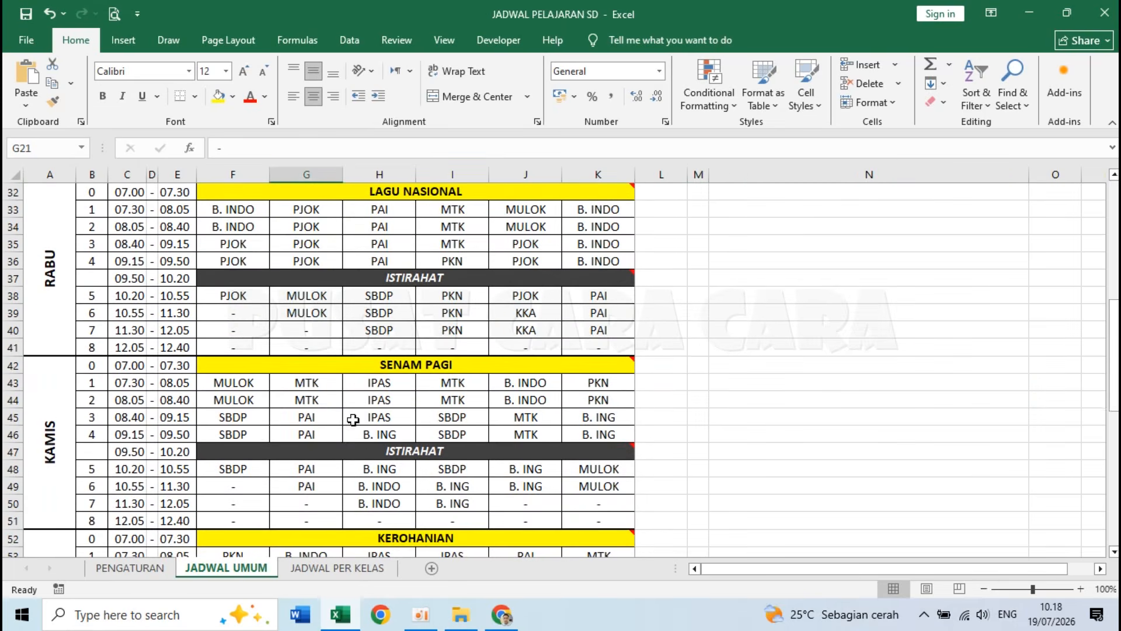
scroll(337, 529, "down", 3)
left_click(526, 350)
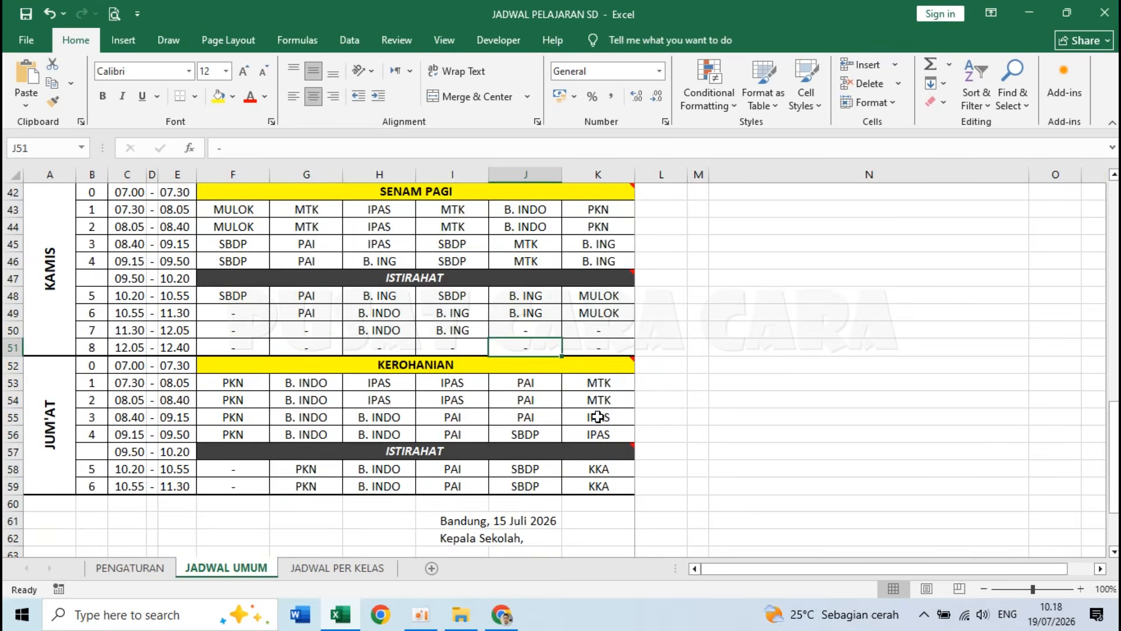
scroll(598, 416, "up", 11)
scroll(597, 416, "up", 3)
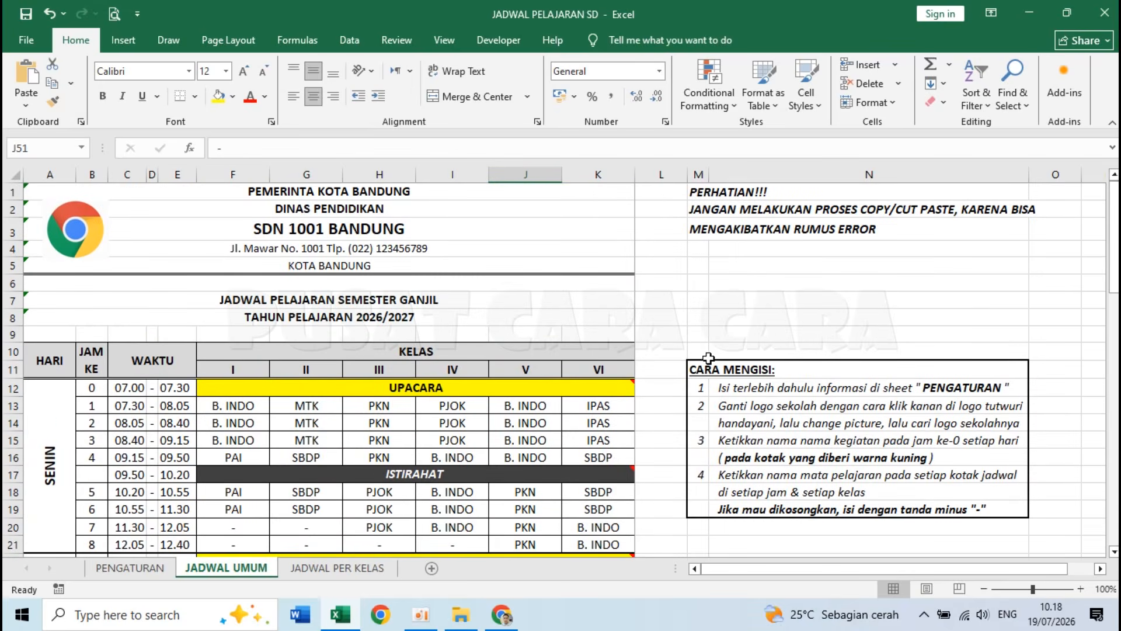
Step: Open the JADWAL PER KELAS sheet at 90% zoom and read its first instruction, about replacing the school logo
mouse_move(381, 473)
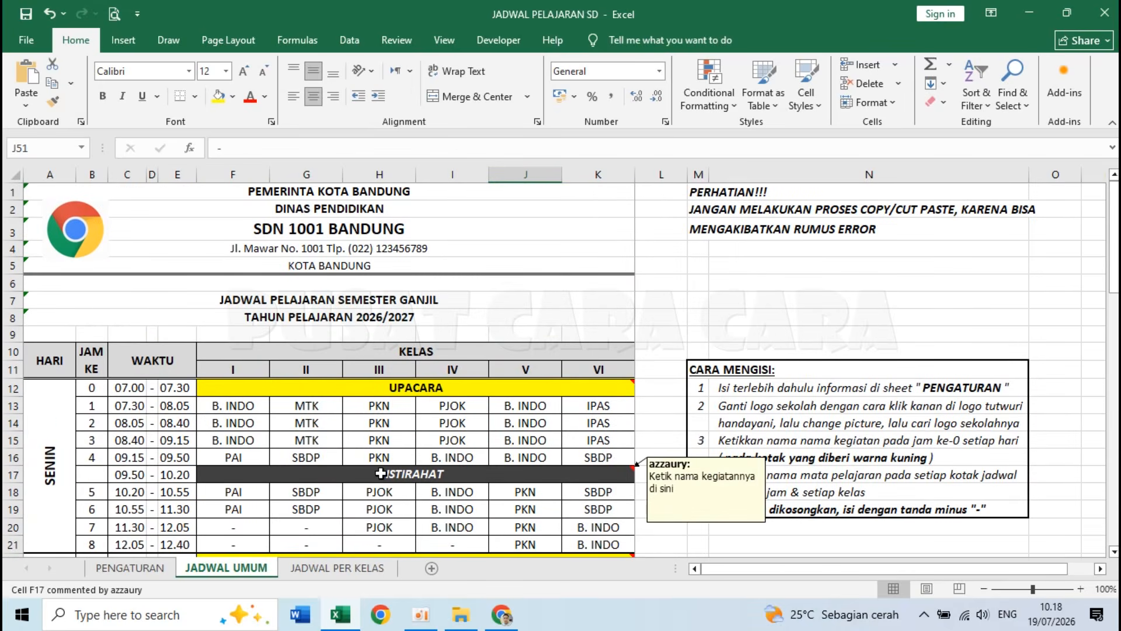
left_click(337, 573)
left_click(688, 284)
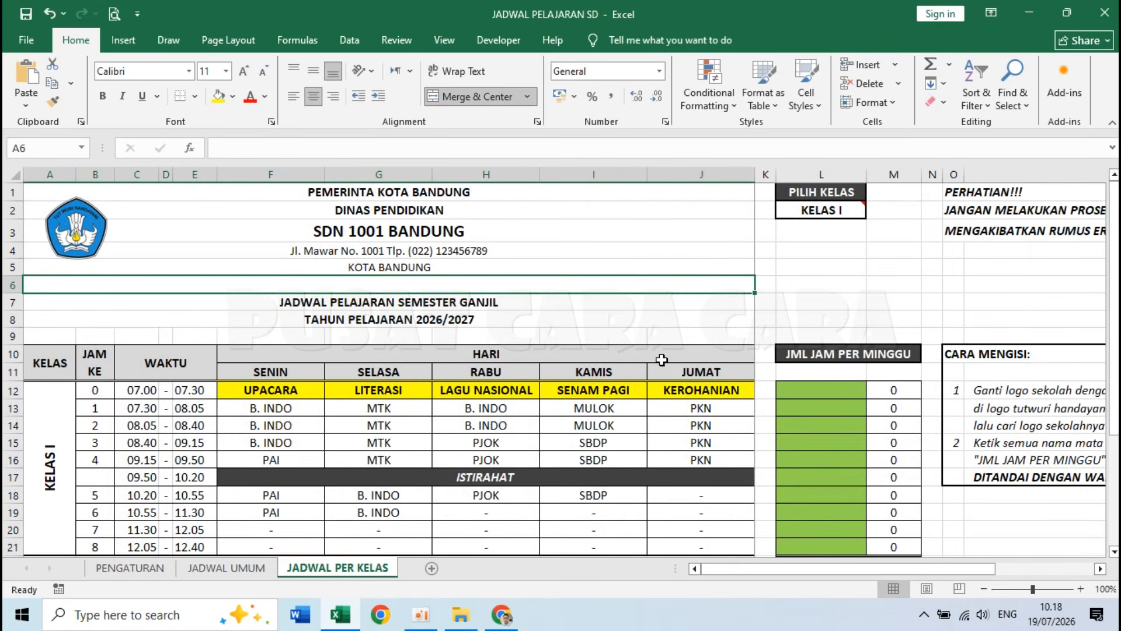
left_click(983, 589)
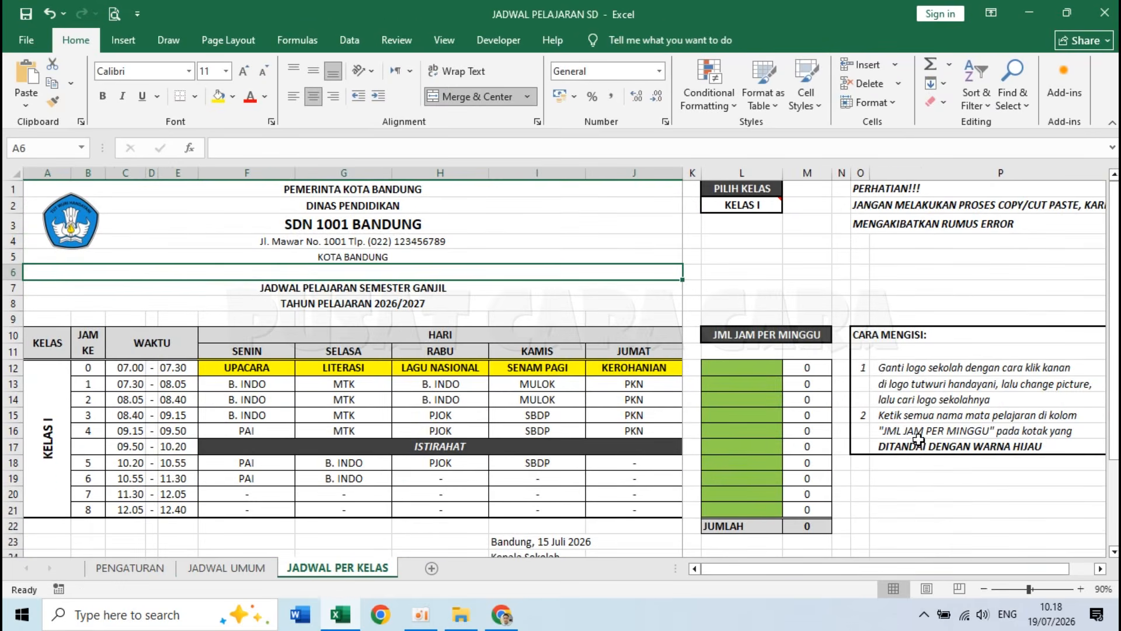
left_click(889, 371)
left_click_drag(866, 370, 947, 444)
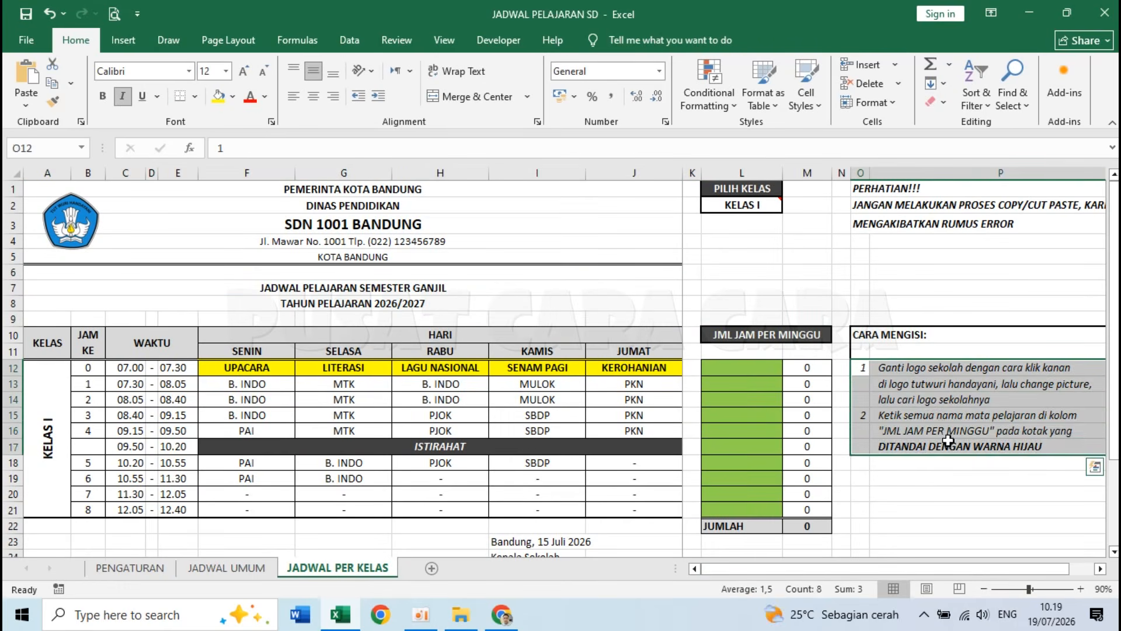
left_click(885, 371)
left_click(88, 230)
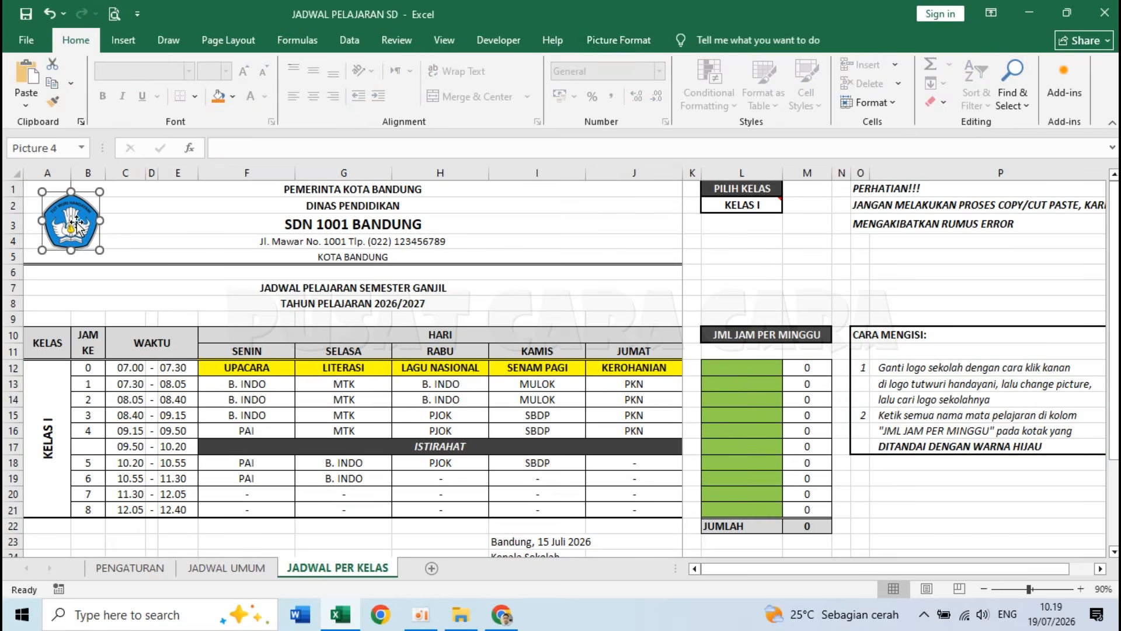
left_click(899, 396)
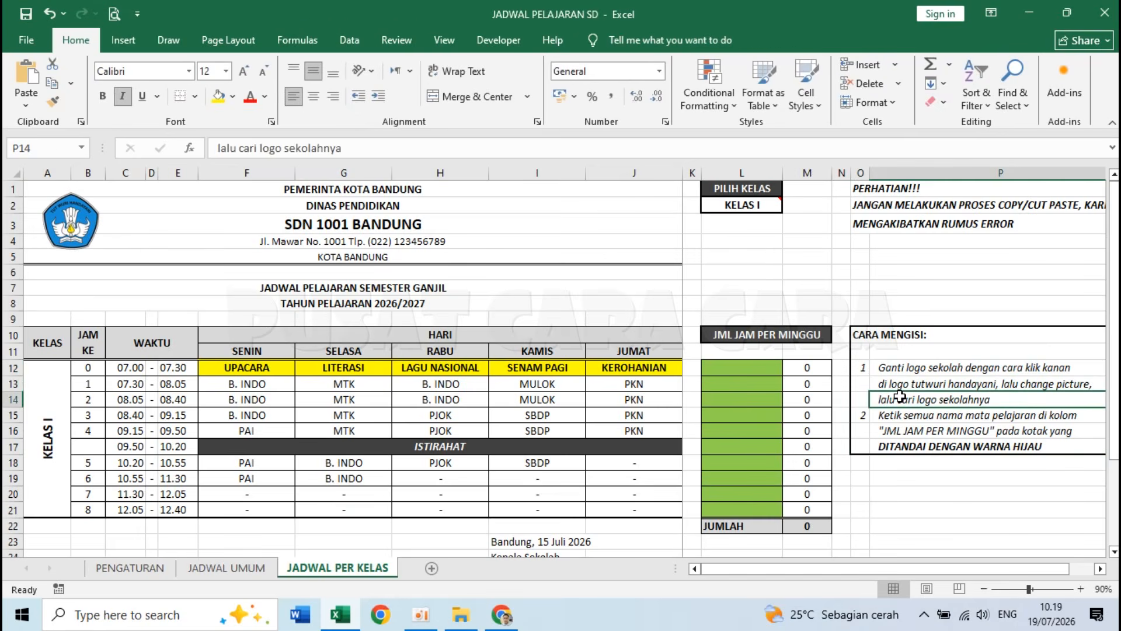
Step: Read the second instruction about listing all subjects and examine the green JML JAM PER MINGGU cells
left_click(887, 414)
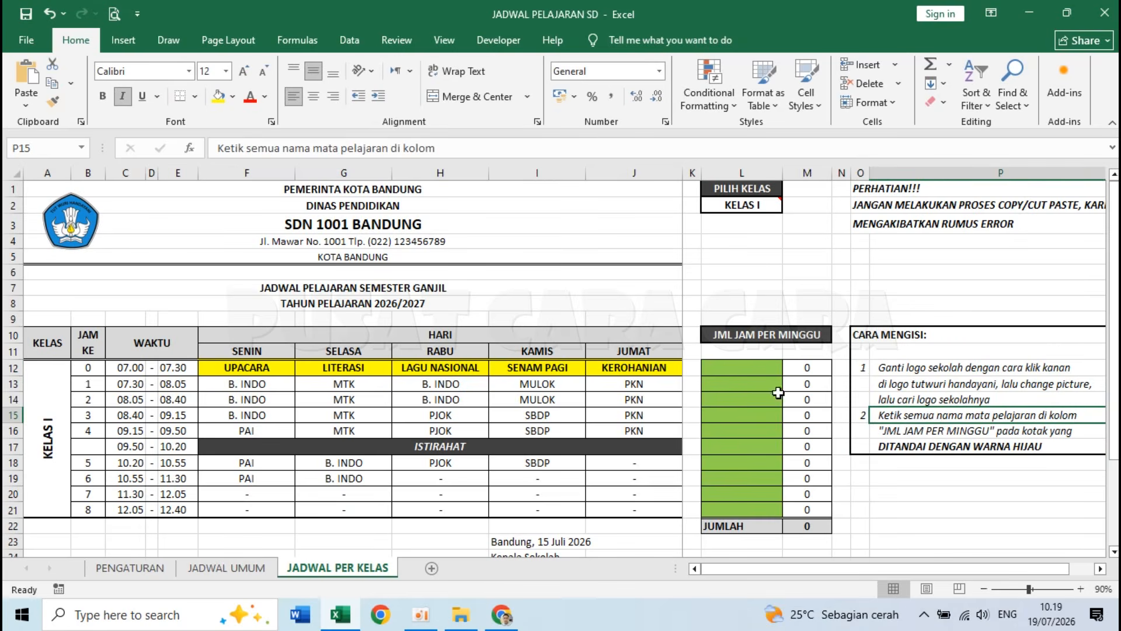
left_click(910, 434)
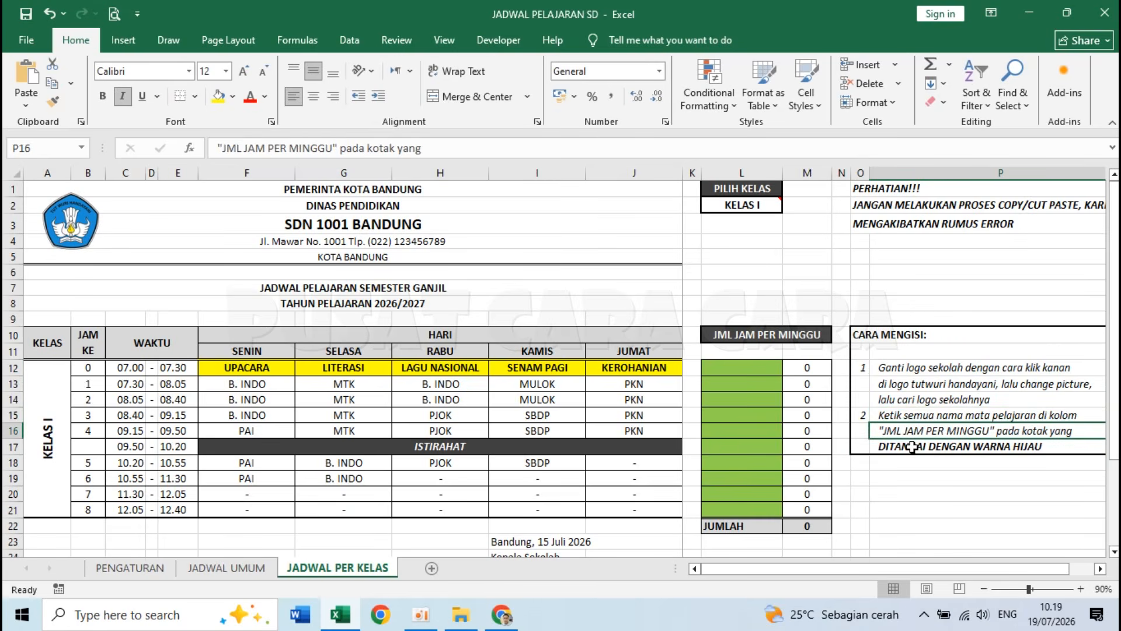
left_click(913, 447)
left_click_drag(757, 374, 747, 508)
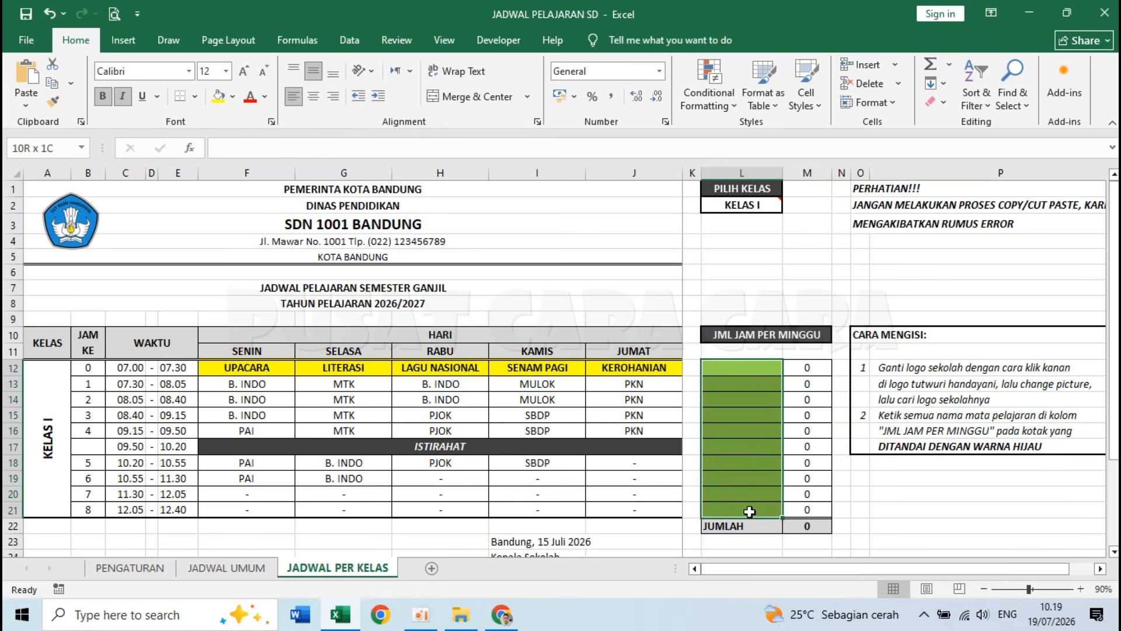
left_click(748, 369)
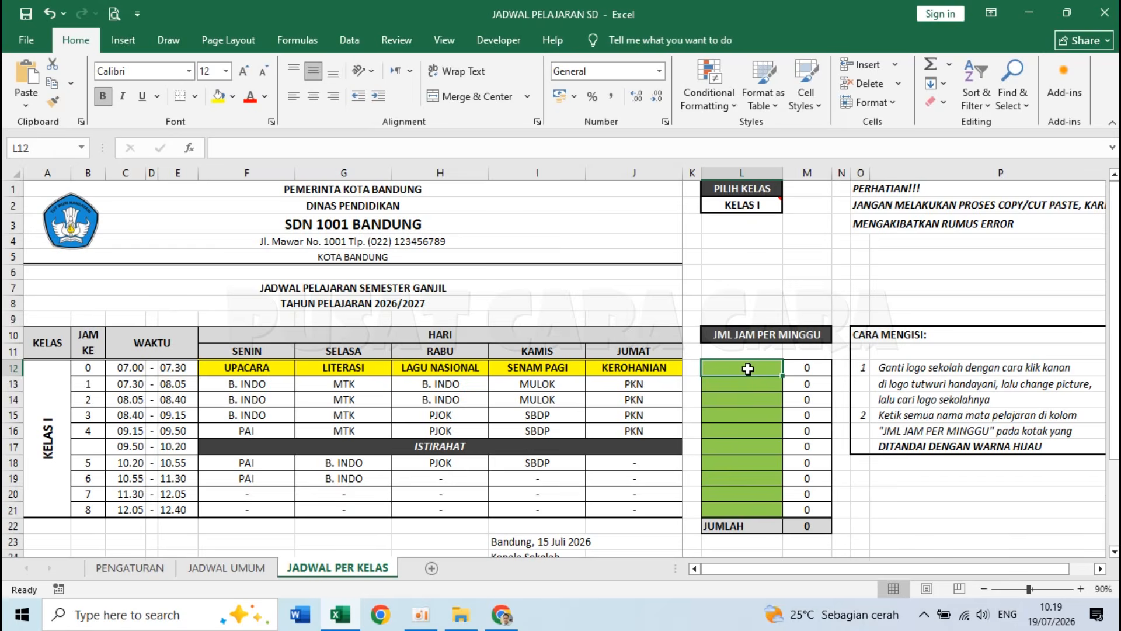
Step: Check the class I SENIN hour 1 subject on JADWAL UMUM and inspect the first weekly hour count formula on JADWAL PER KELAS
left_click(227, 567)
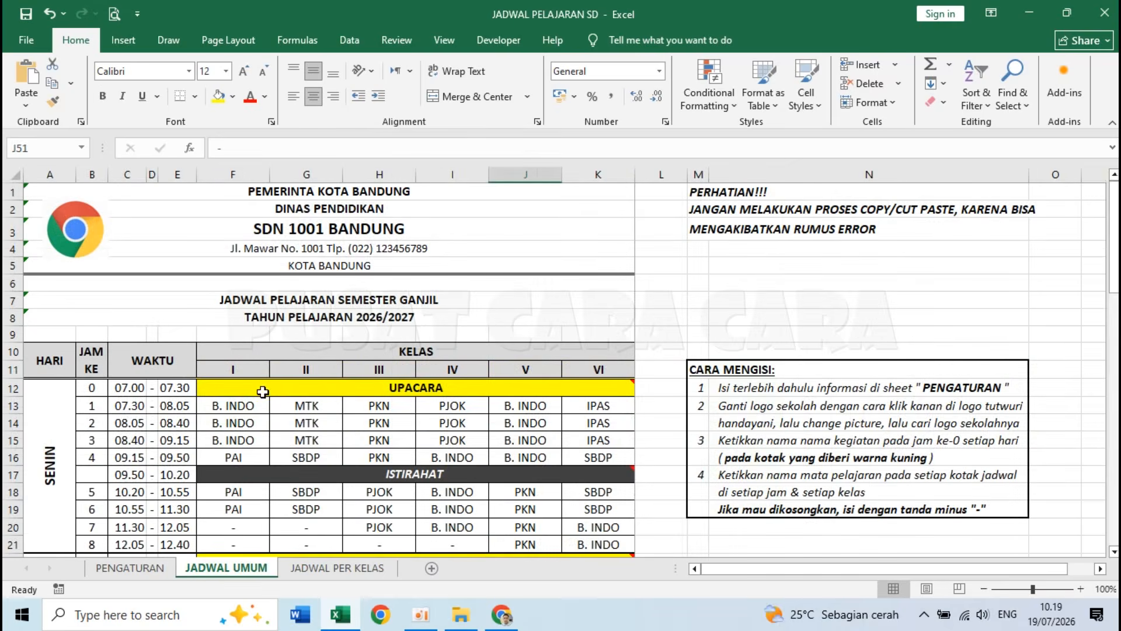
left_click(247, 408)
left_click(330, 568)
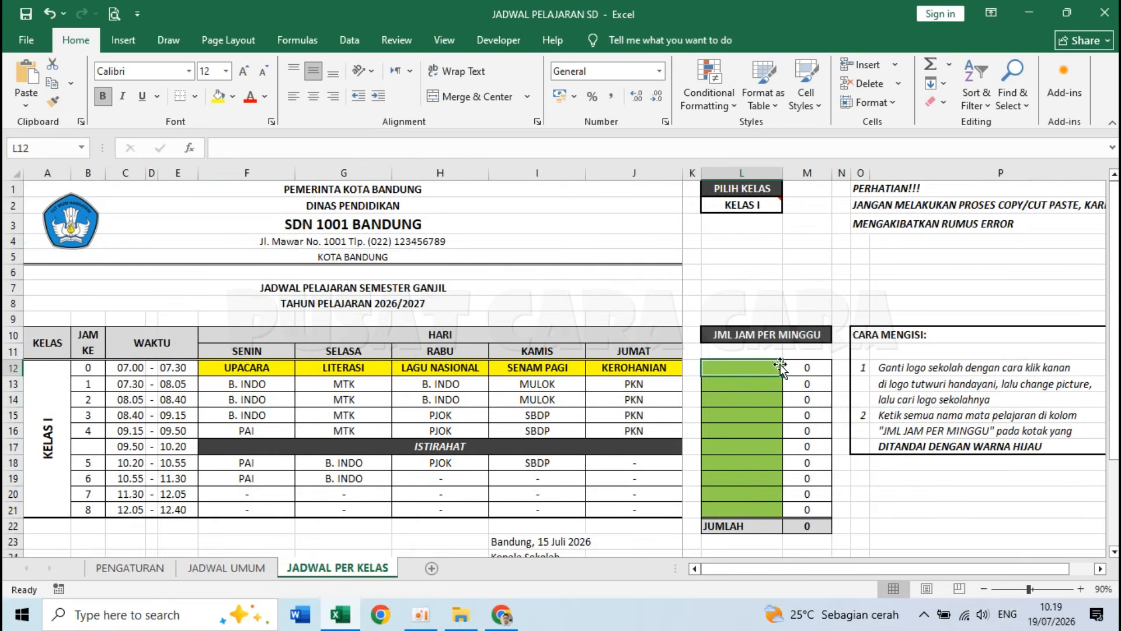
left_click(798, 365)
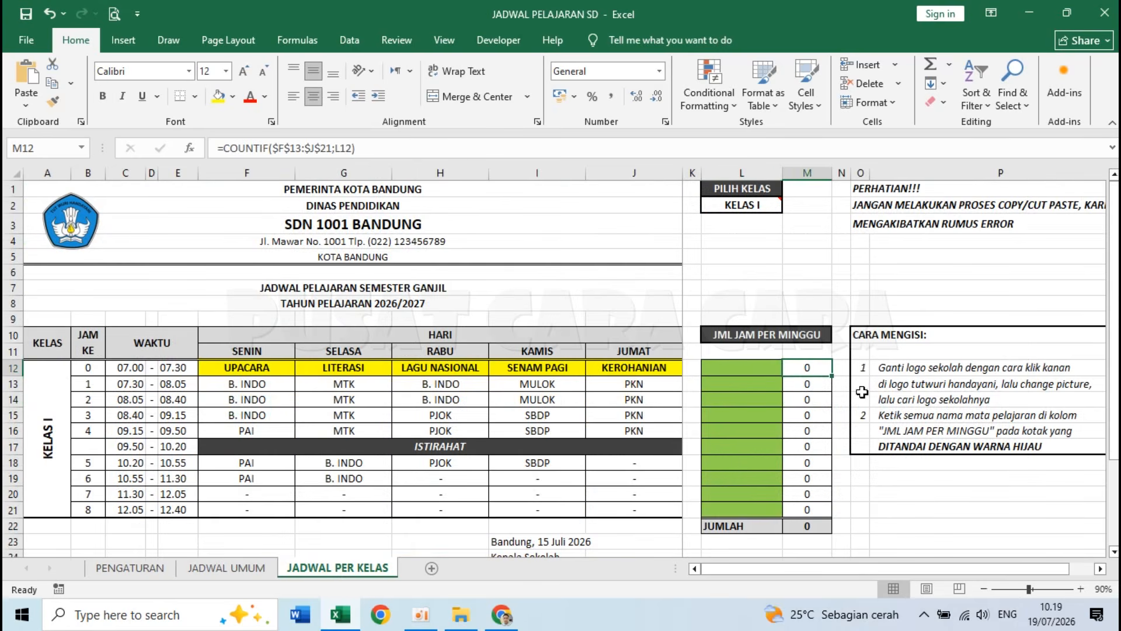
Step: Replace the school logo on JADWAL PER KELAS with the Chrome picture from the Logo folder on this device
left_click(861, 370)
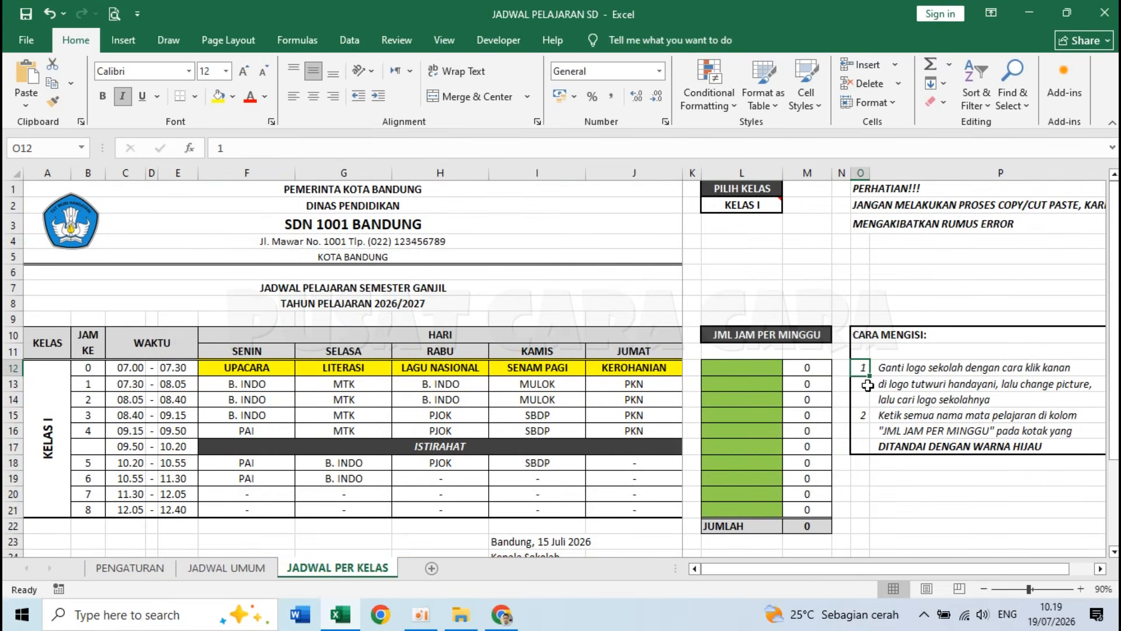
left_click(1080, 589)
scroll(193, 263, "up", 1)
scroll(192, 263, "down", 1)
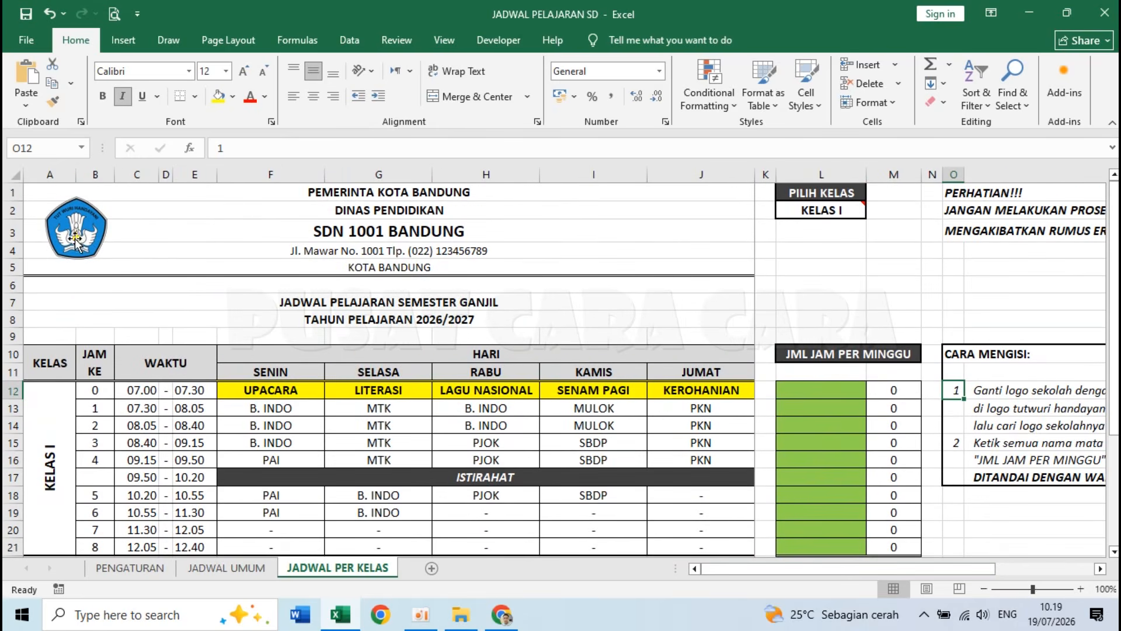
right_click(73, 236)
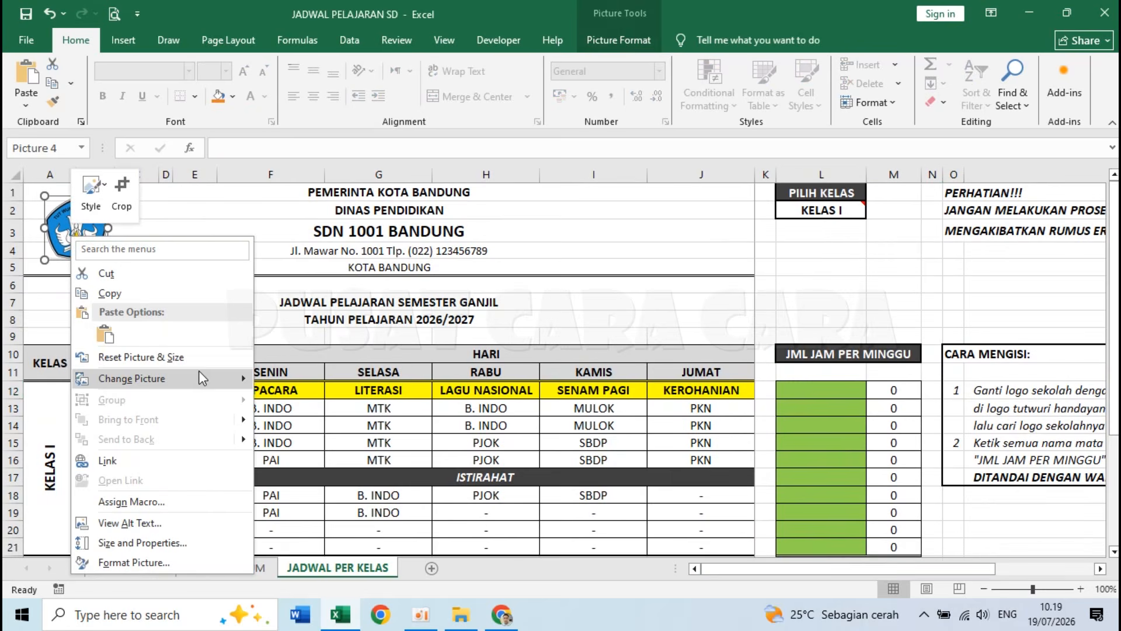
mouse_move(200, 379)
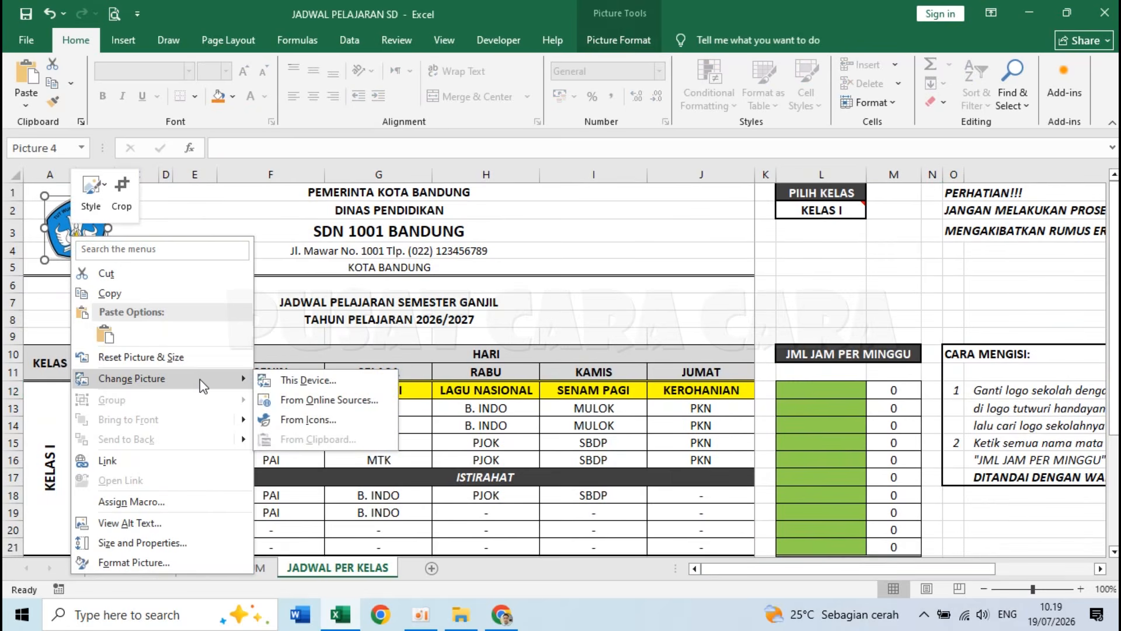
left_click(295, 381)
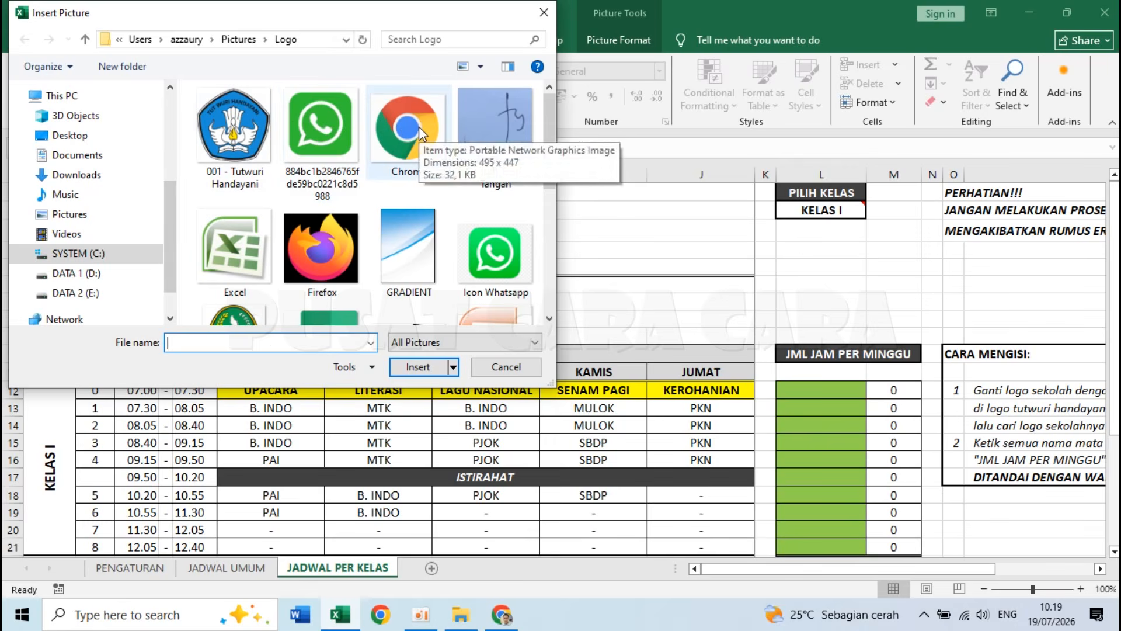
left_click(419, 127)
left_click(432, 368)
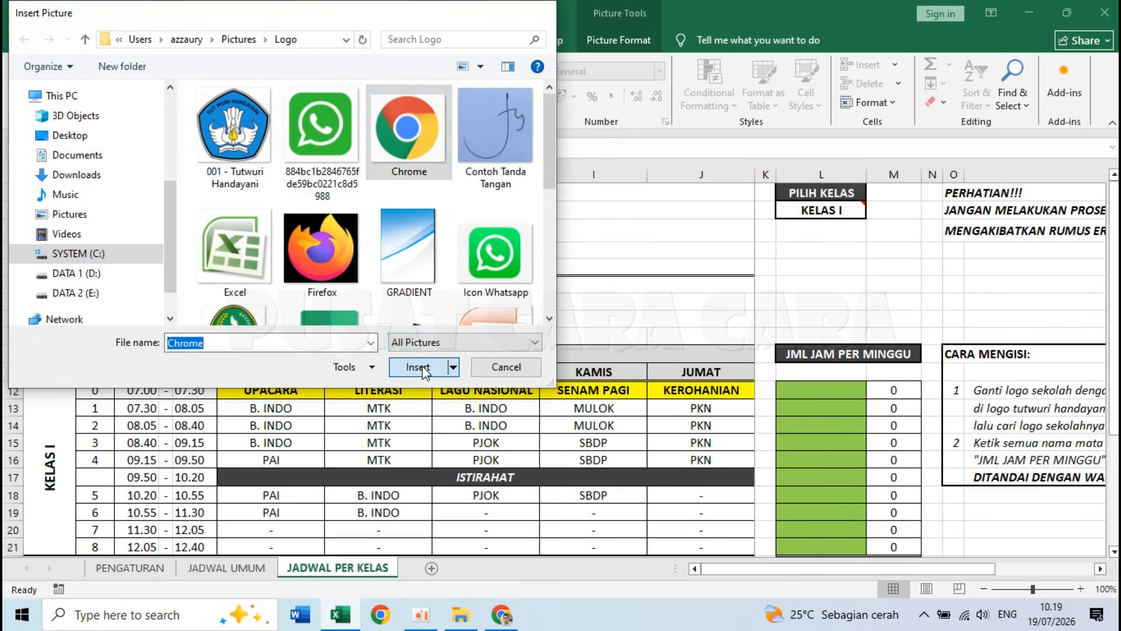
left_click(163, 244)
left_click(76, 231)
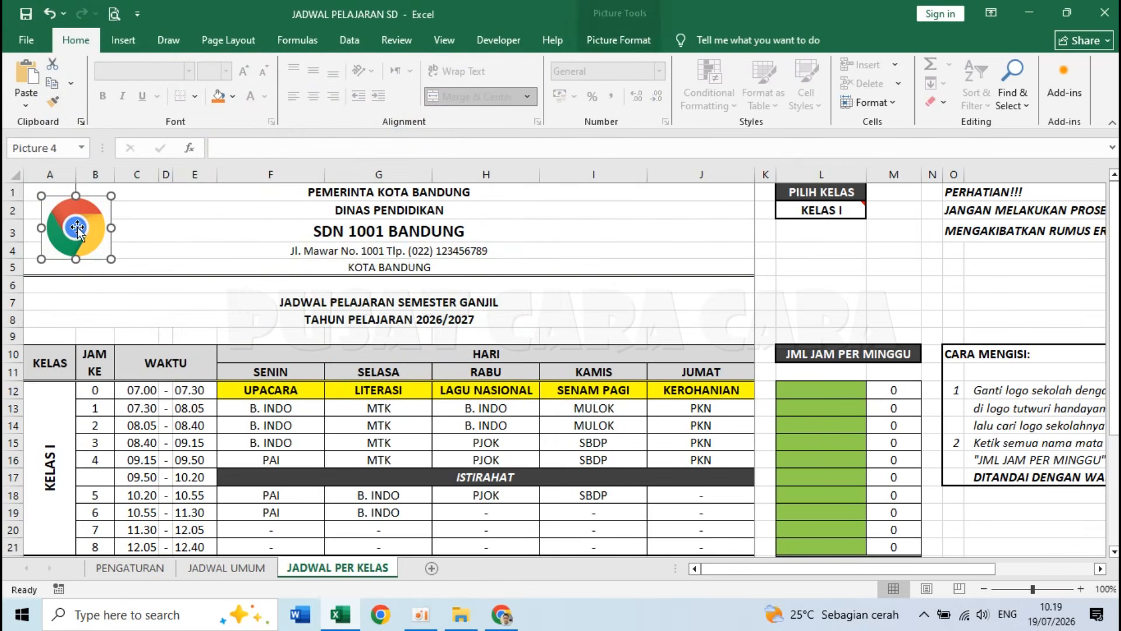
left_click(231, 229)
left_click(300, 287)
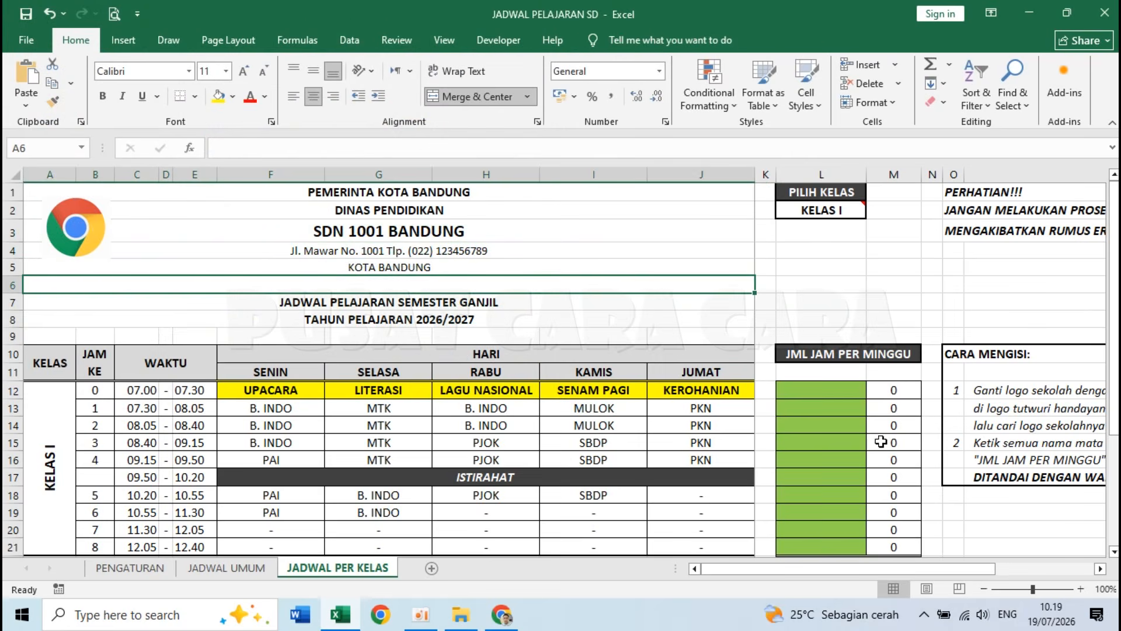
Step: Reread the second filling instruction and check how the subject names for classes I to III are written on JADWAL UMUM
scroll(881, 442, "right", 3)
left_click(805, 442)
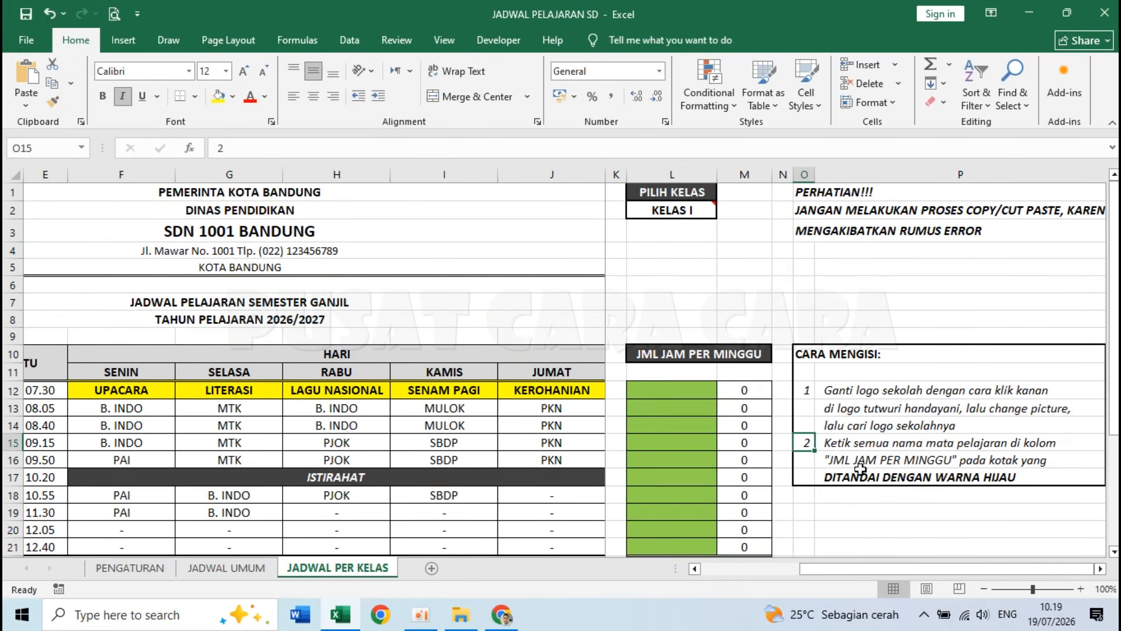
left_click(688, 389)
scroll(690, 390, "down", 1)
scroll(690, 391, "left", 1)
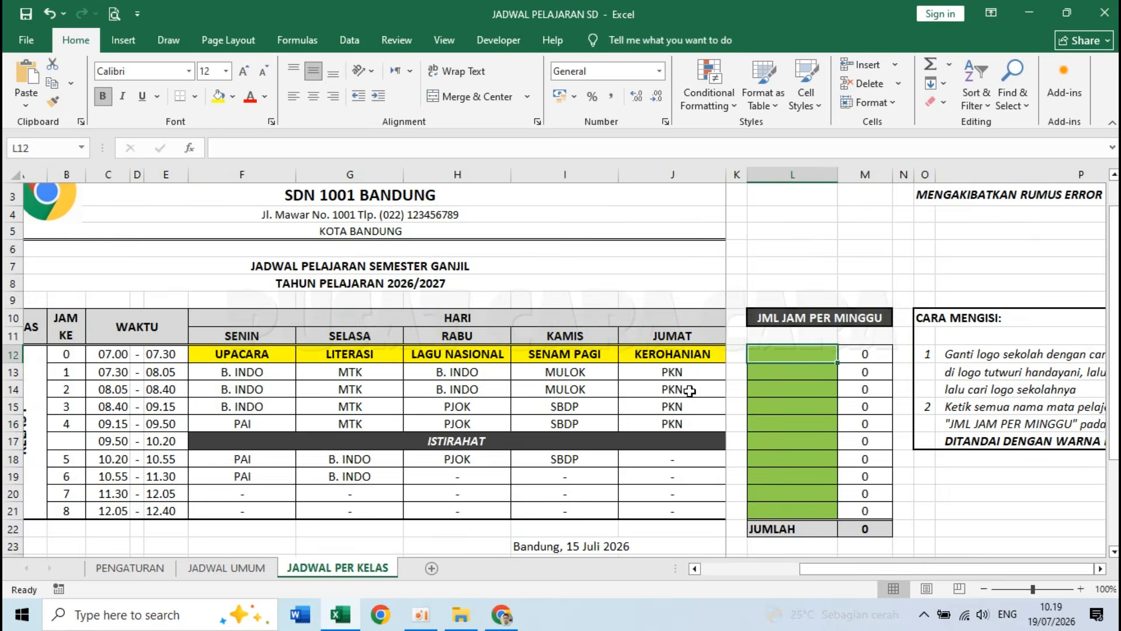
scroll(690, 391, "right", 1)
right_click(217, 565)
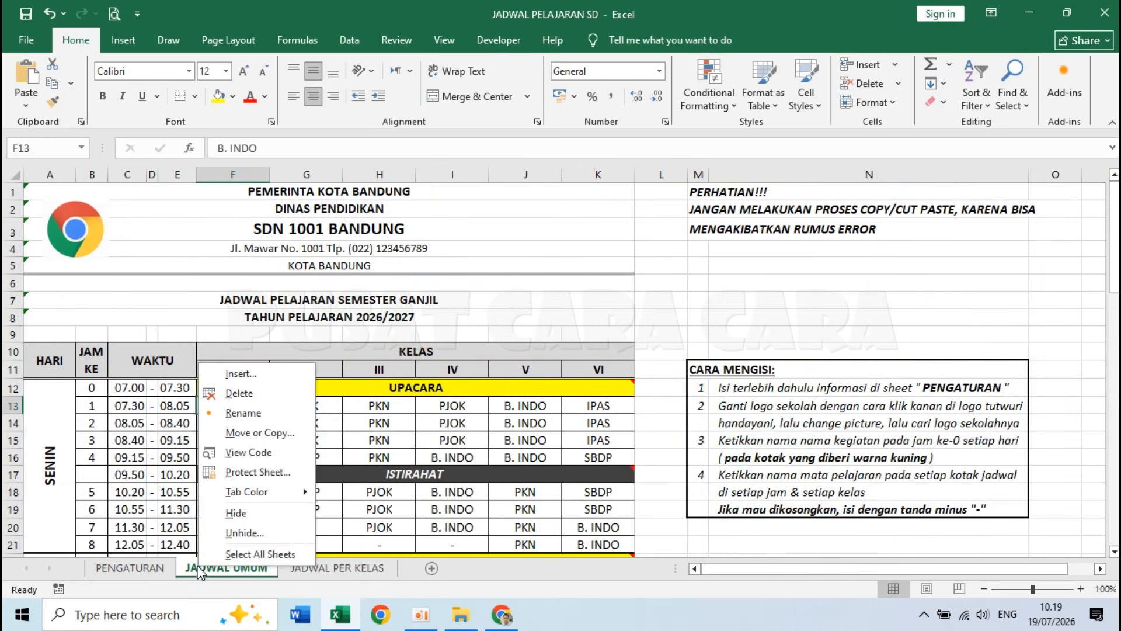
left_click(403, 416)
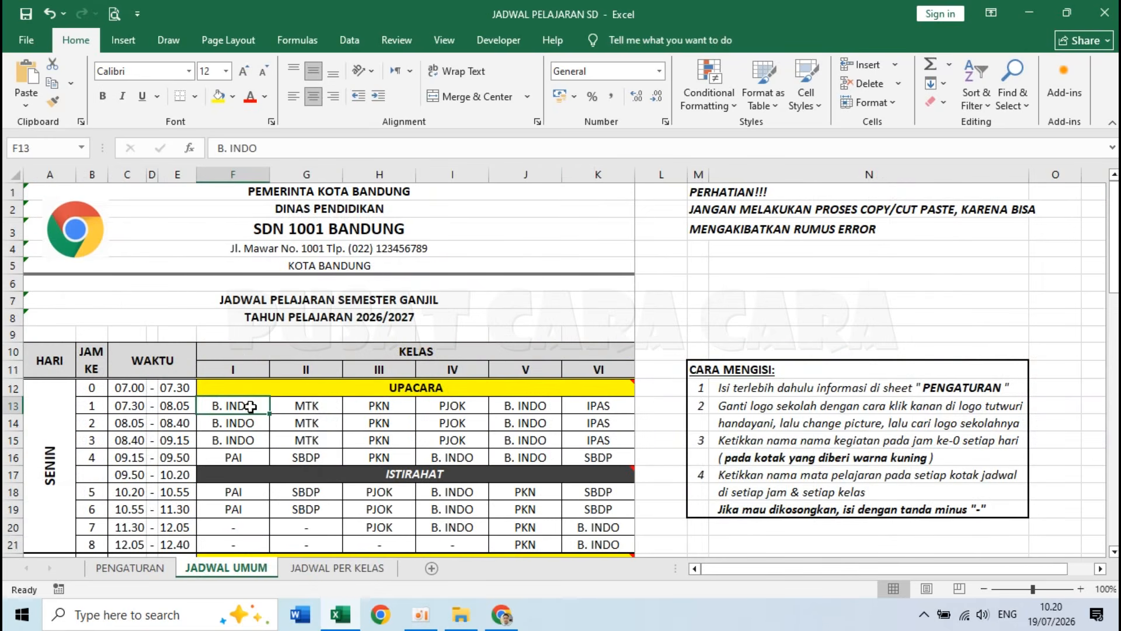
left_click(324, 435)
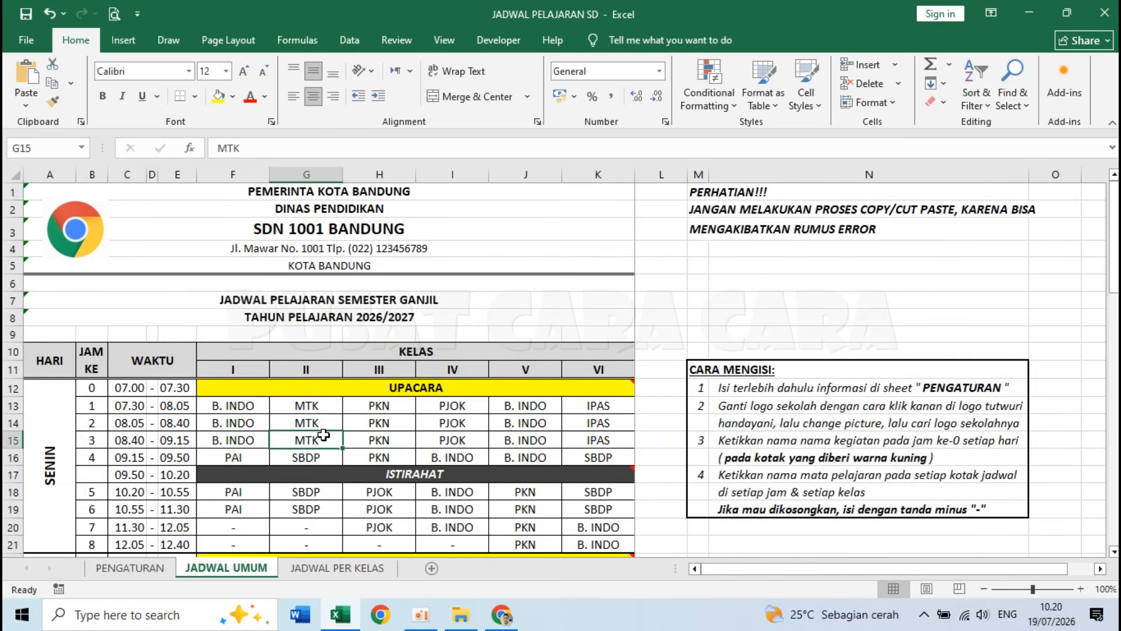
left_click(403, 425)
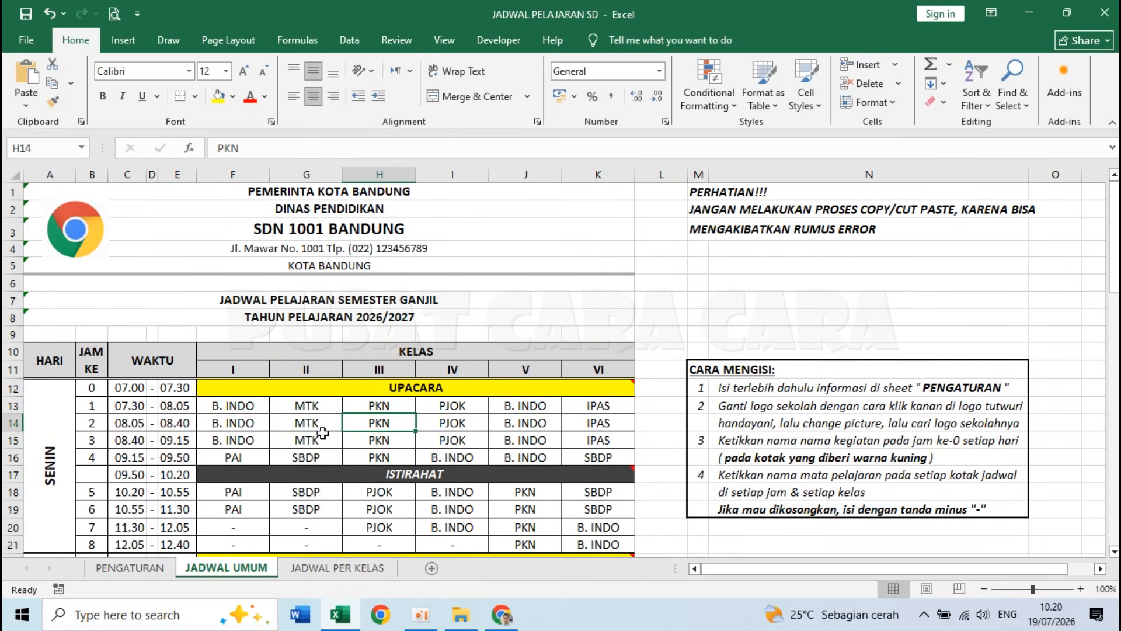
left_click(340, 570)
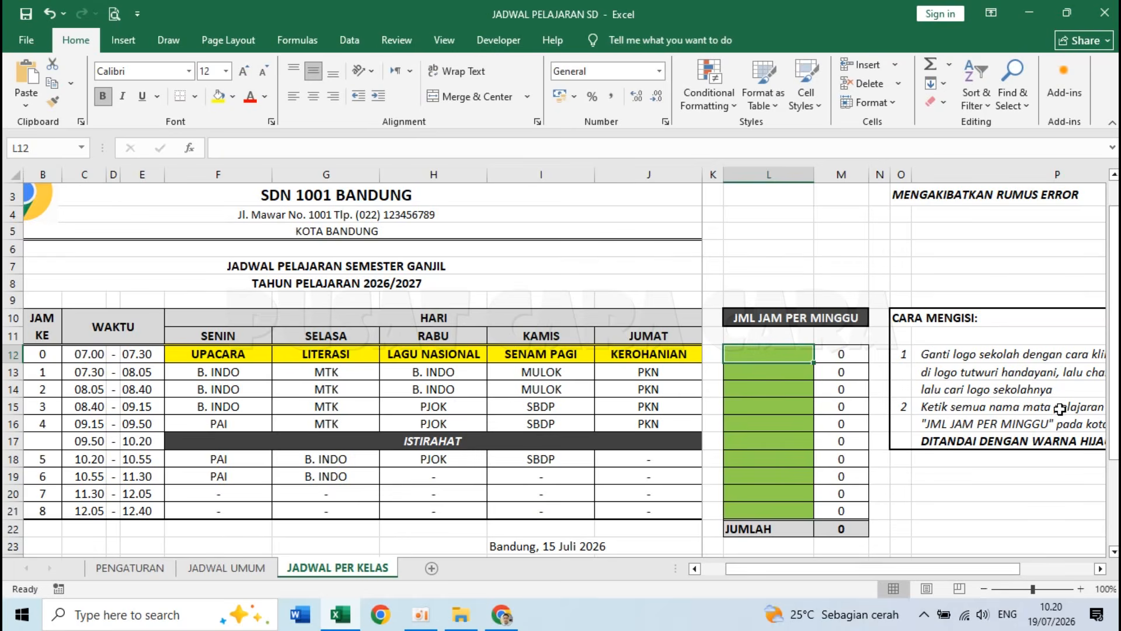
left_click(240, 370)
left_click(752, 361)
type("B. INDONESI")
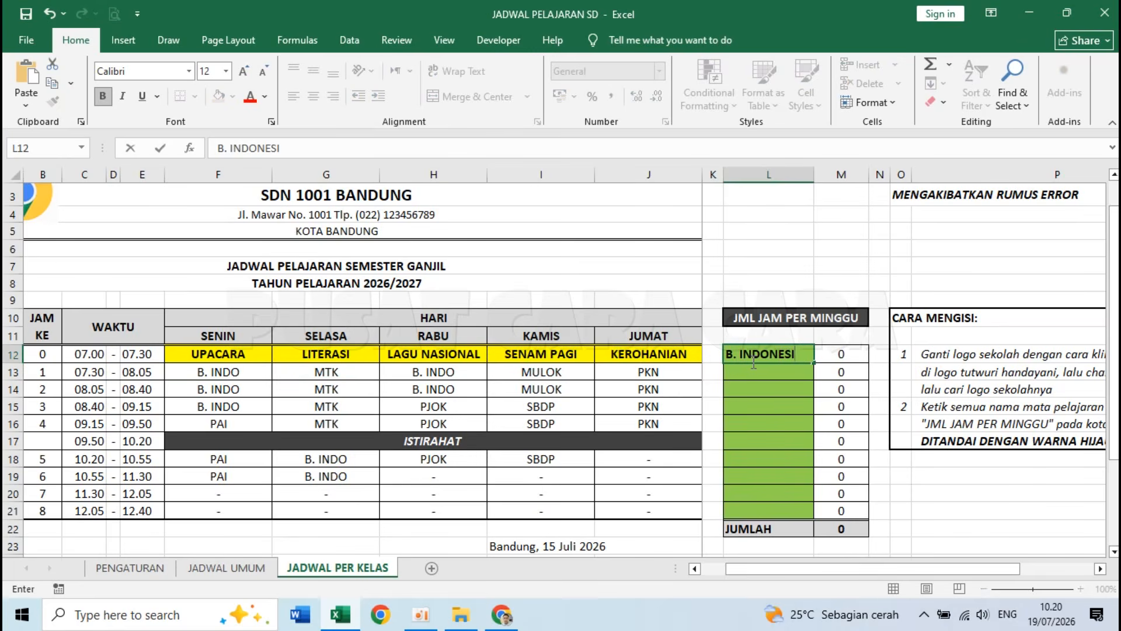
key("Escape")
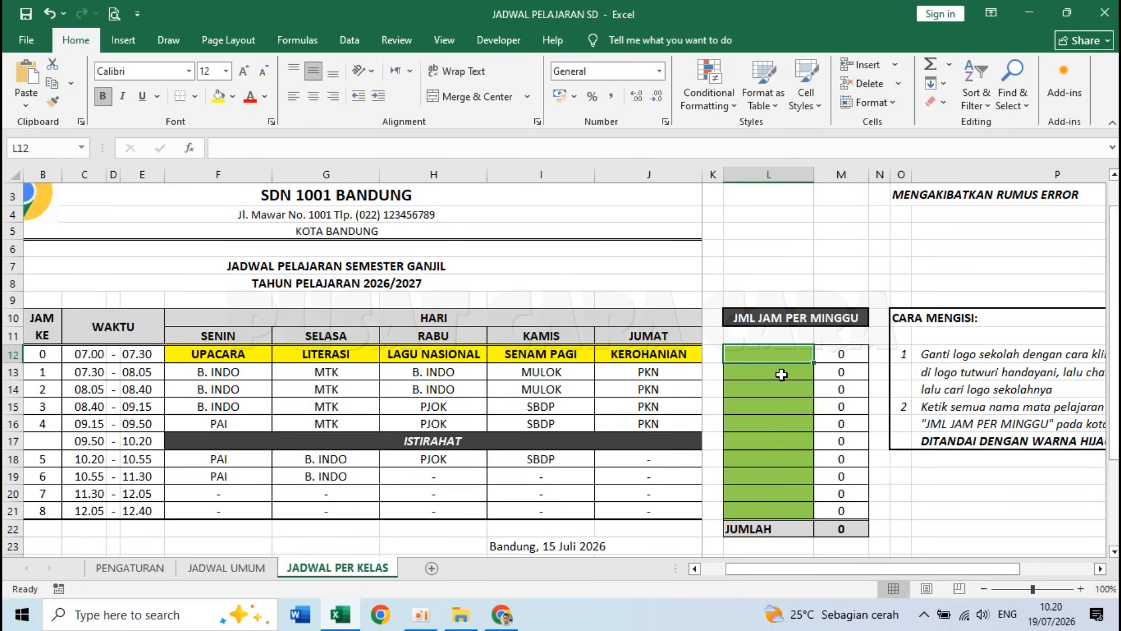
Step: Enter B. INDO in the first green JML JAM PER MINGGU cell and compare its spelling with JADWAL UMUM
type("B")
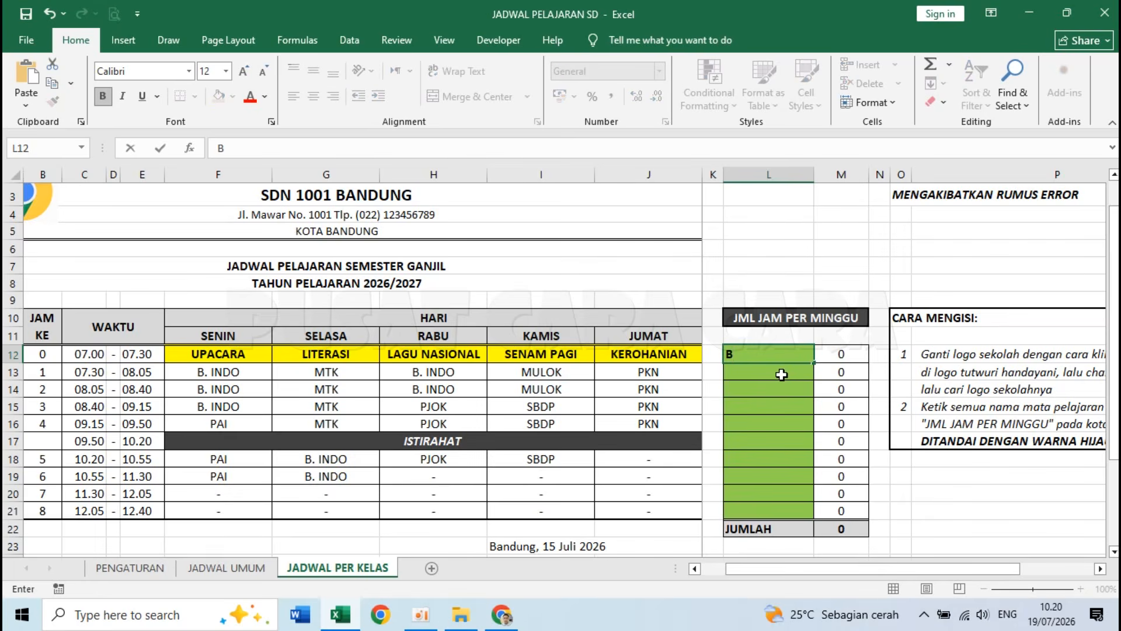
type(". INDO")
key("Return")
left_click(767, 351)
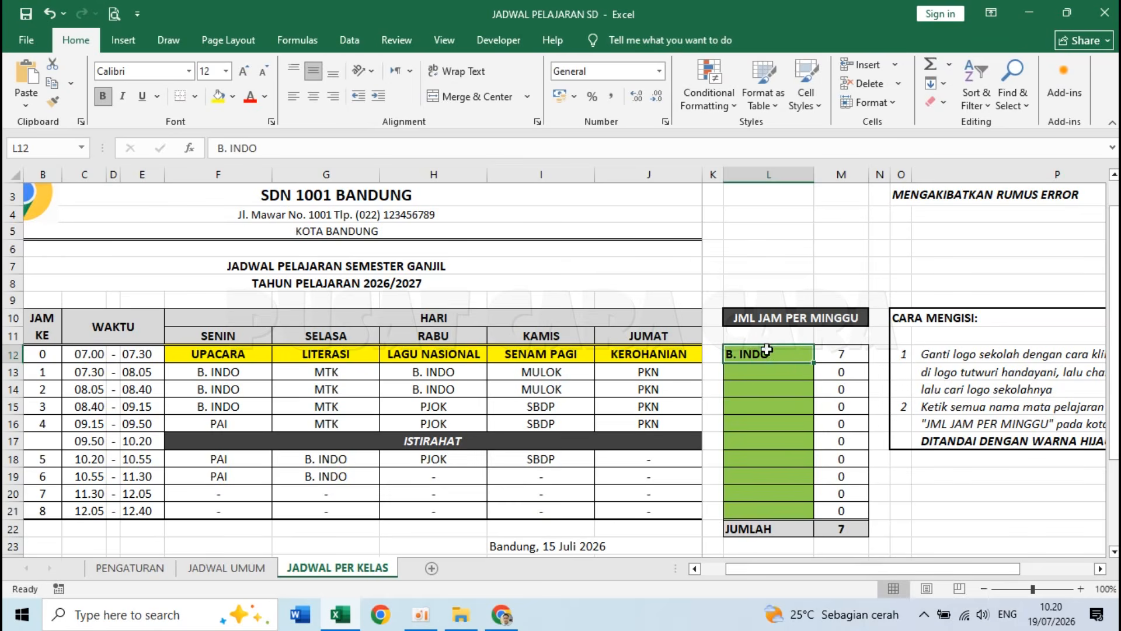
left_click(226, 567)
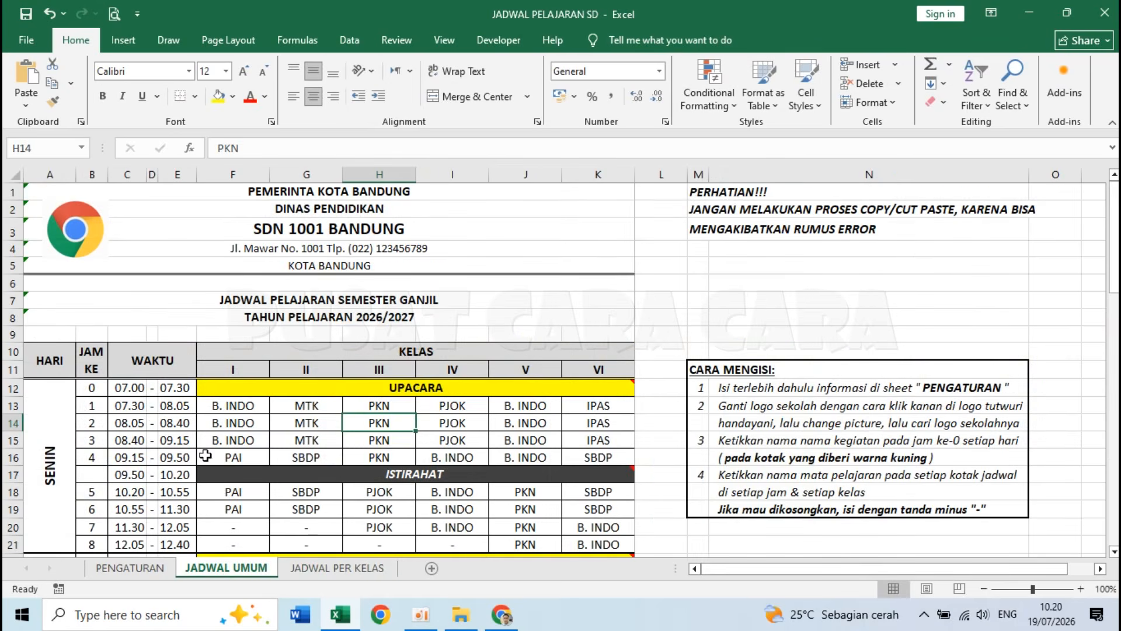
left_click(336, 567)
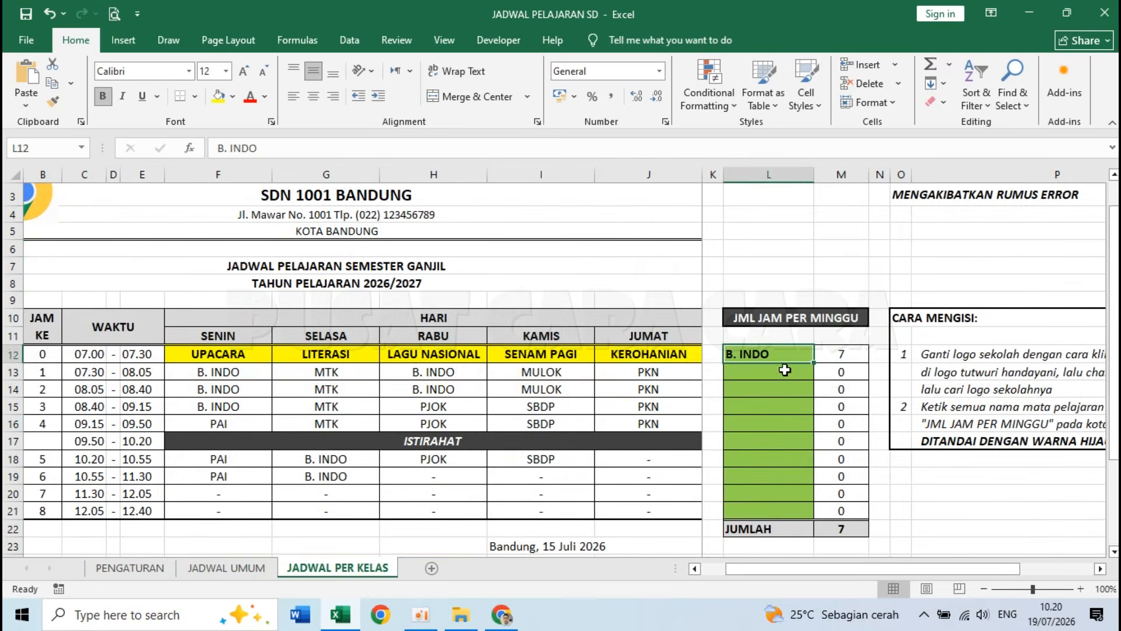
left_click(842, 354)
Step: Enter MTK as the second subject in the green JML JAM PER MINGGU column
left_click(786, 373)
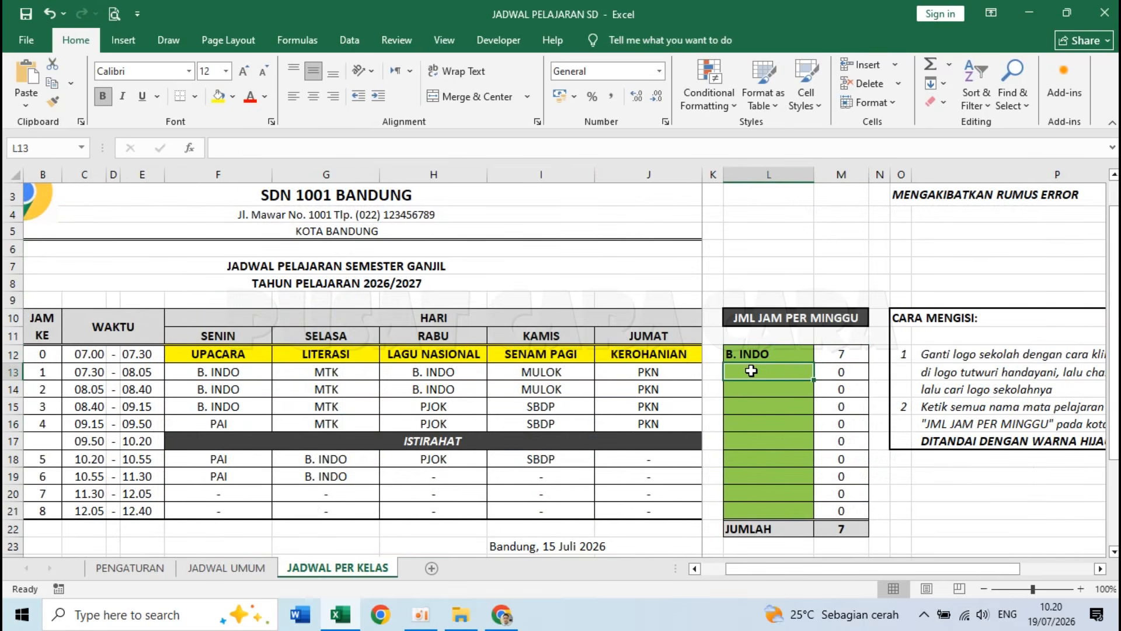
type("MA")
key("BackSpace")
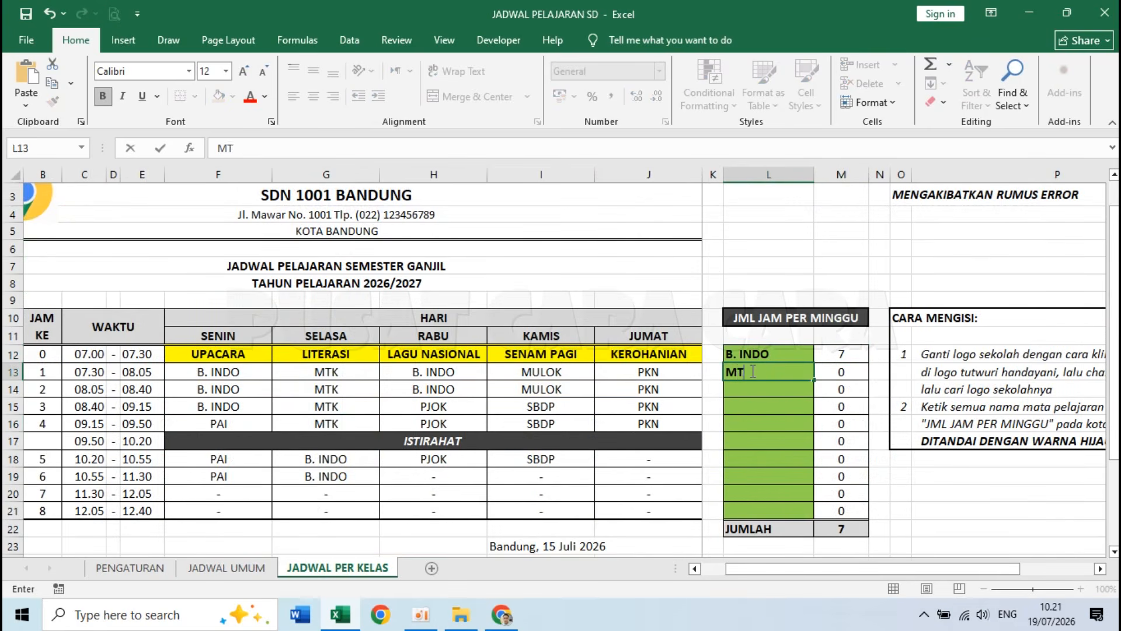
type("TK")
key("ctrl+Return")
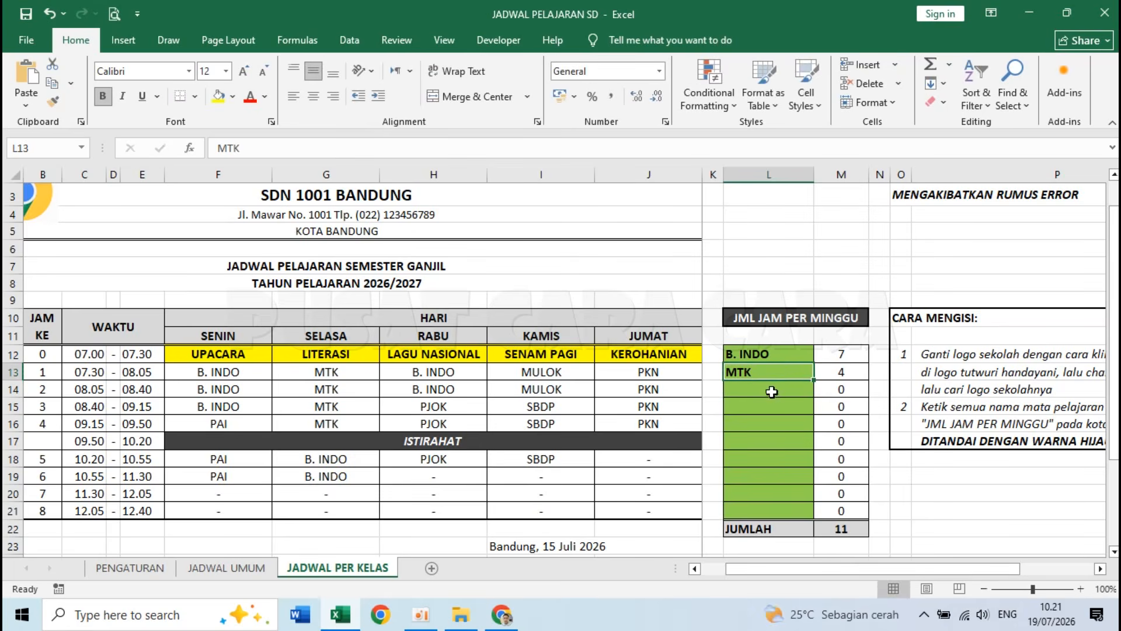
Step: List PAI, SBDP, MULOK and PKN in green cells L14 to L17 below MTK
left_click(765, 392)
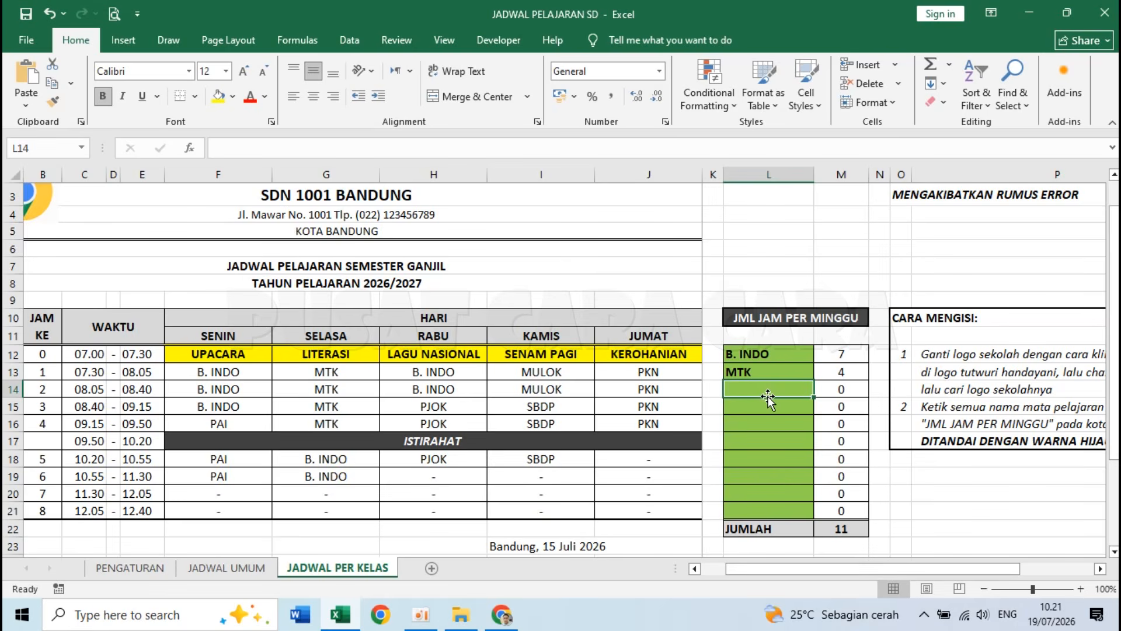
type("PAI")
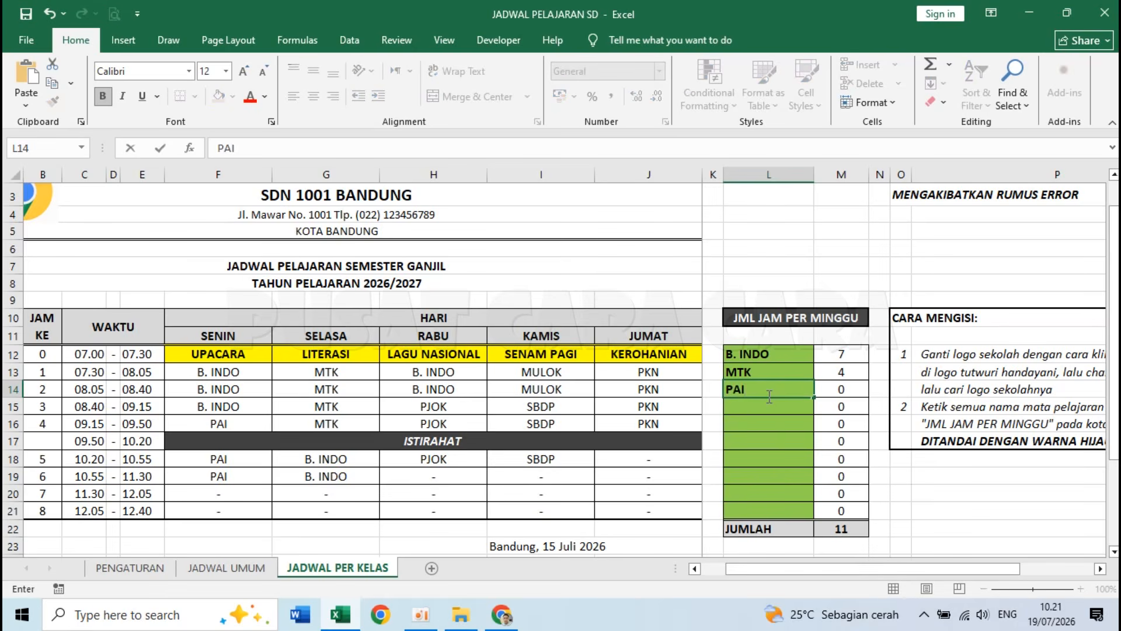
key("Return")
type("SBDP")
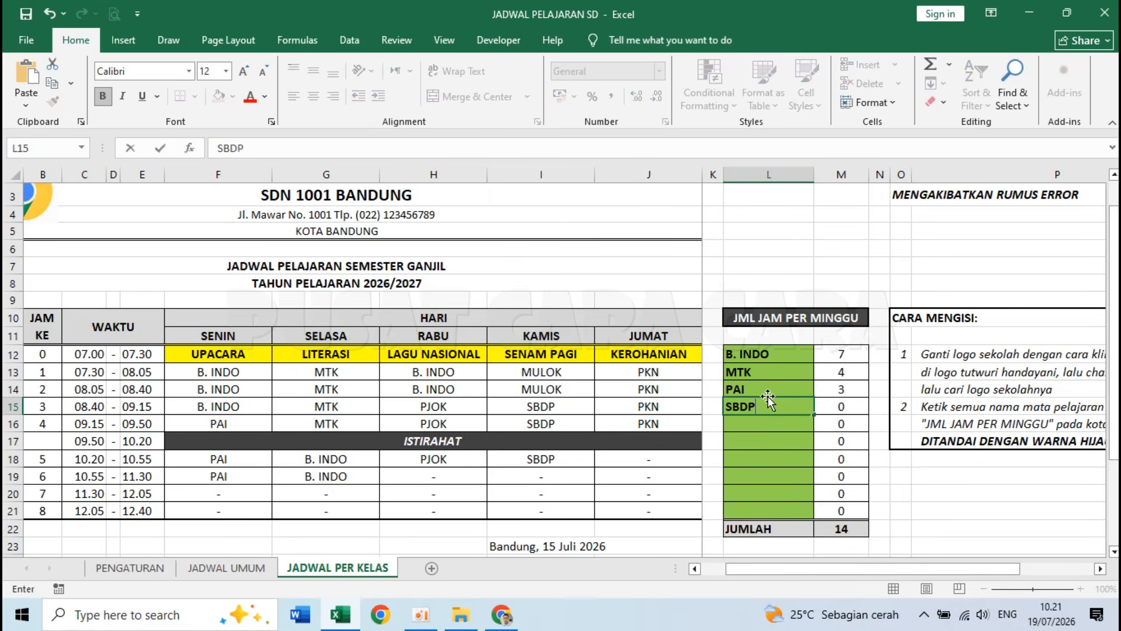
key("Return")
type("MULOK")
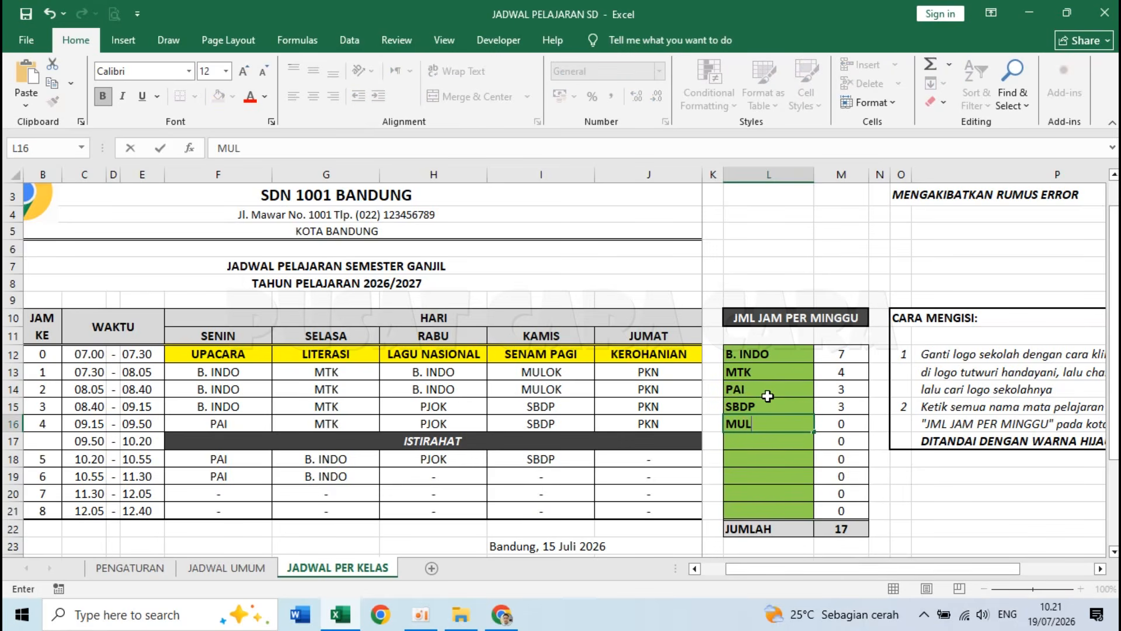
key("Return")
type("PKN")
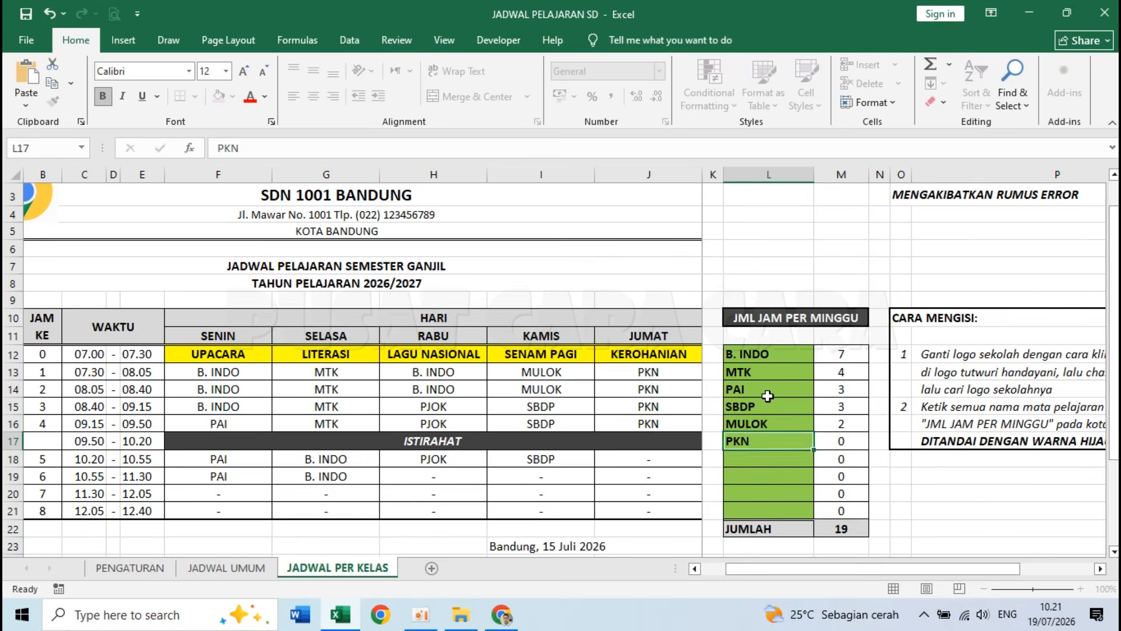
key("Return")
Step: Complete the green subject list with B. ING, IPAS, PJOK and KKA in cells L18 to L21
type("B. INGG")
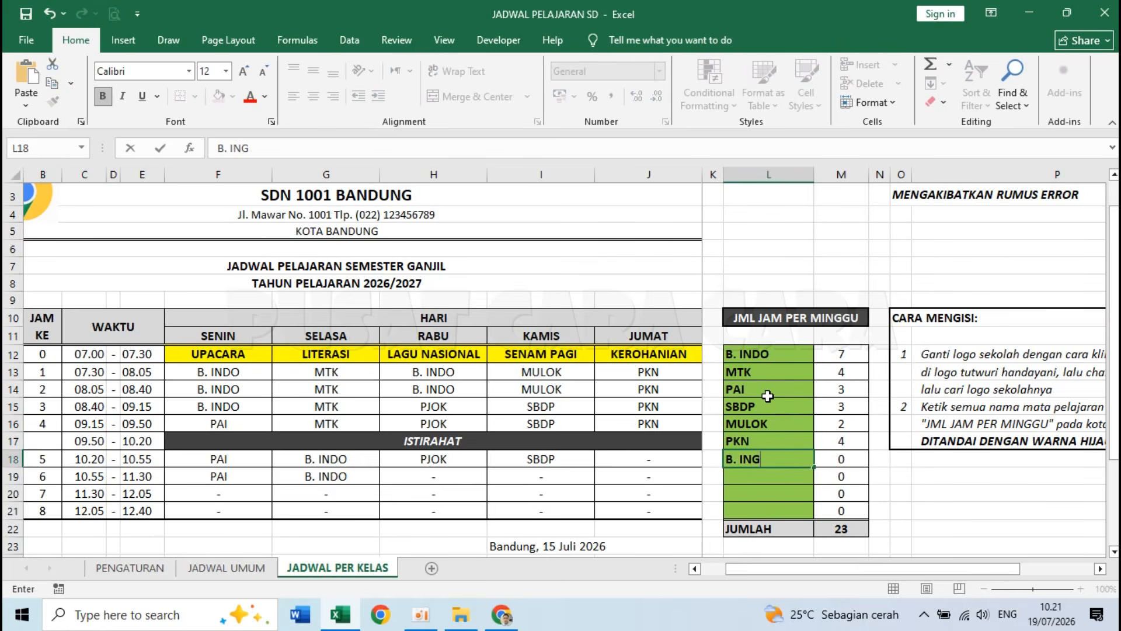
key("Return")
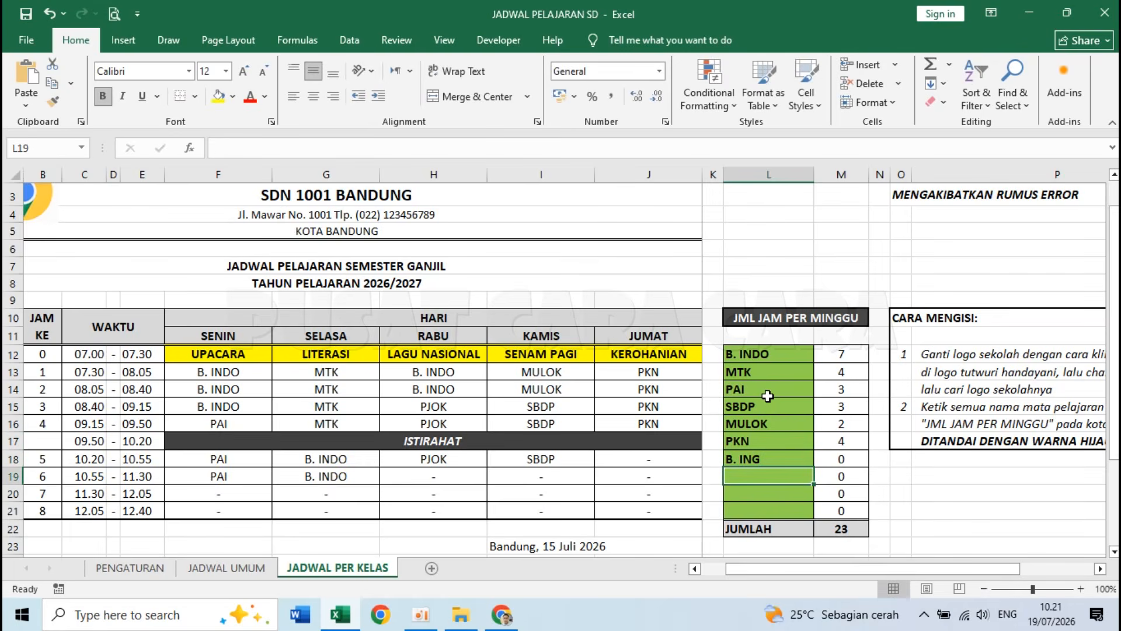
type("IPAS")
key("Return")
type("PJOK")
key("Return")
type("KKA")
left_click(767, 396)
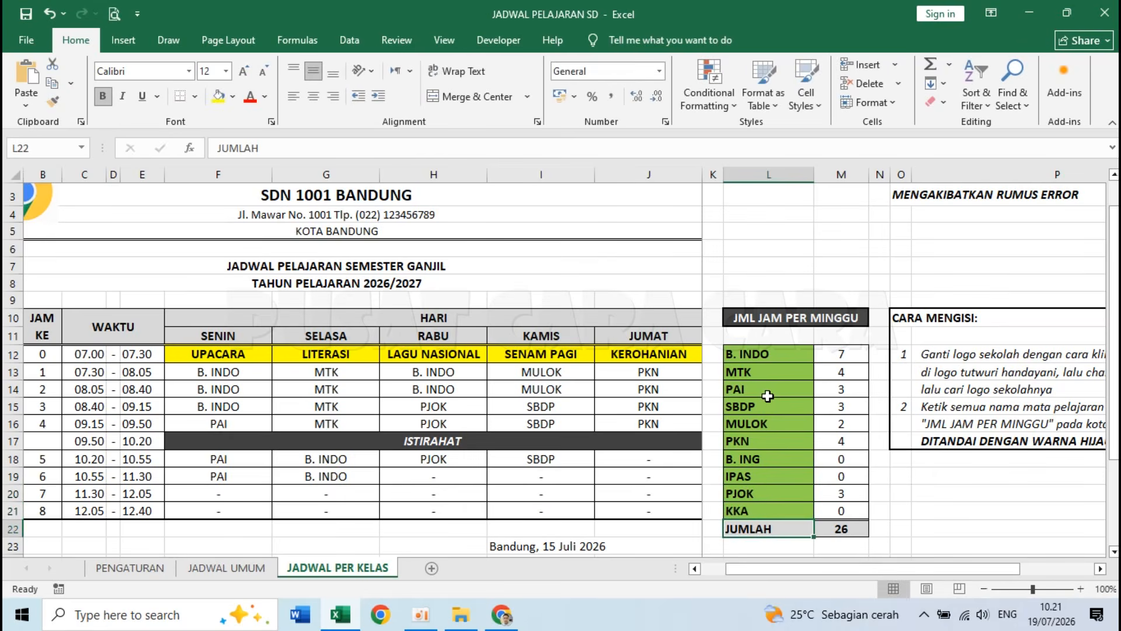
left_click(948, 474)
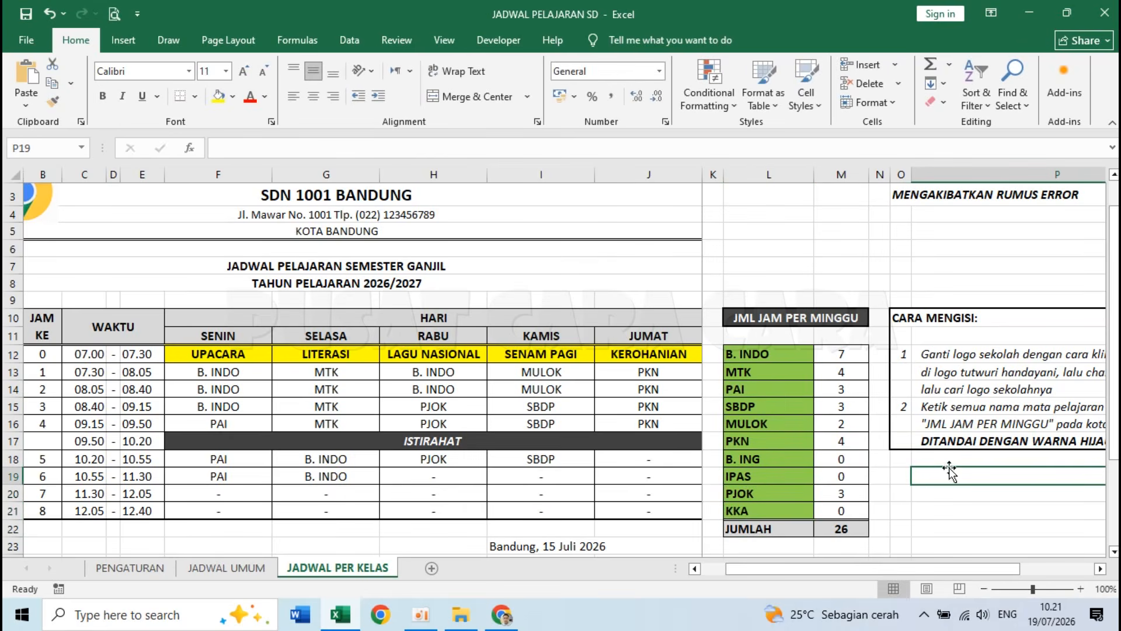
Step: Review the first subjects in the weekly hours list and select the class choice cell under PILIH KELAS
left_click(771, 372)
left_click(810, 384)
left_click(789, 358)
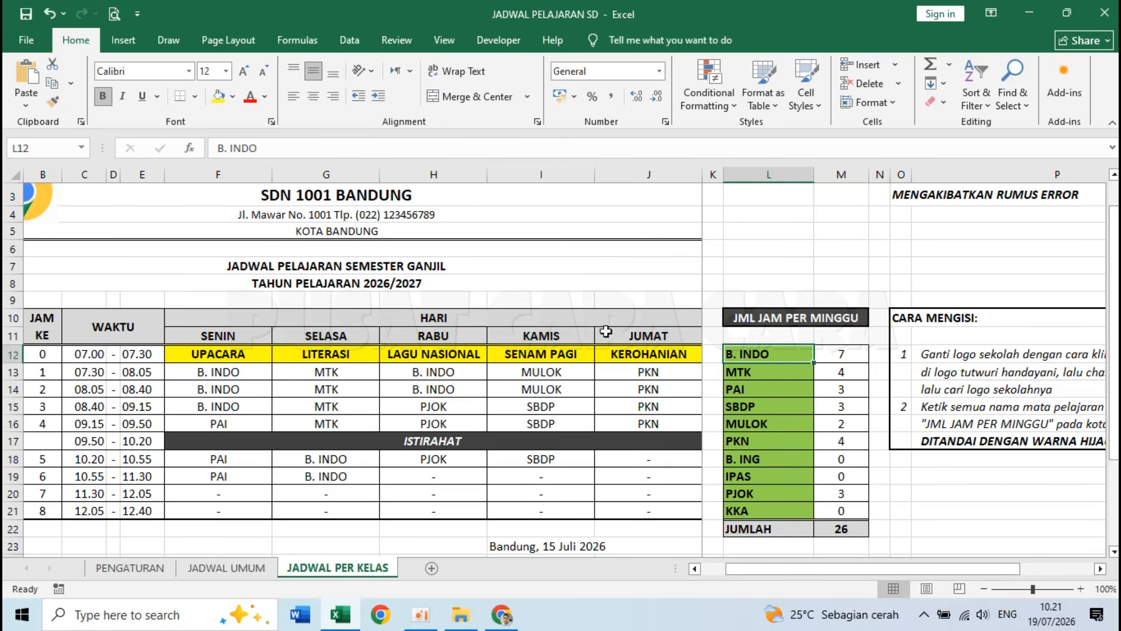
scroll(752, 262, "up", 1)
left_click(761, 210)
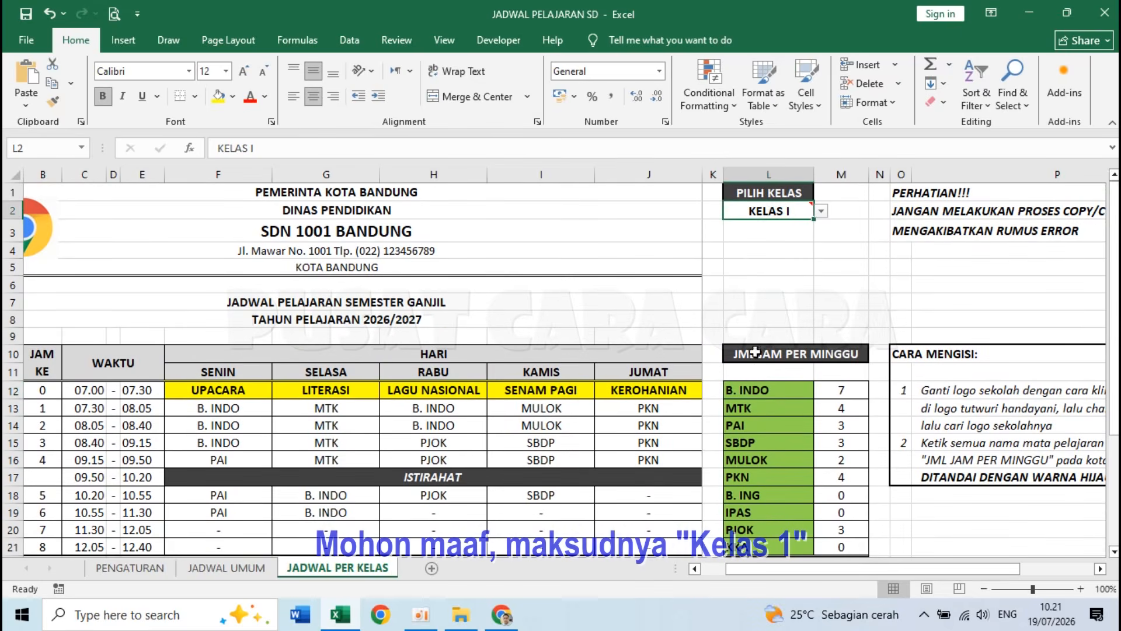
Step: Check the weekly hours of B. INDO and MTK against their lesson cells in the KELAS I timetable
left_click(759, 388)
left_click_drag(235, 421, 240, 463)
left_click(304, 497)
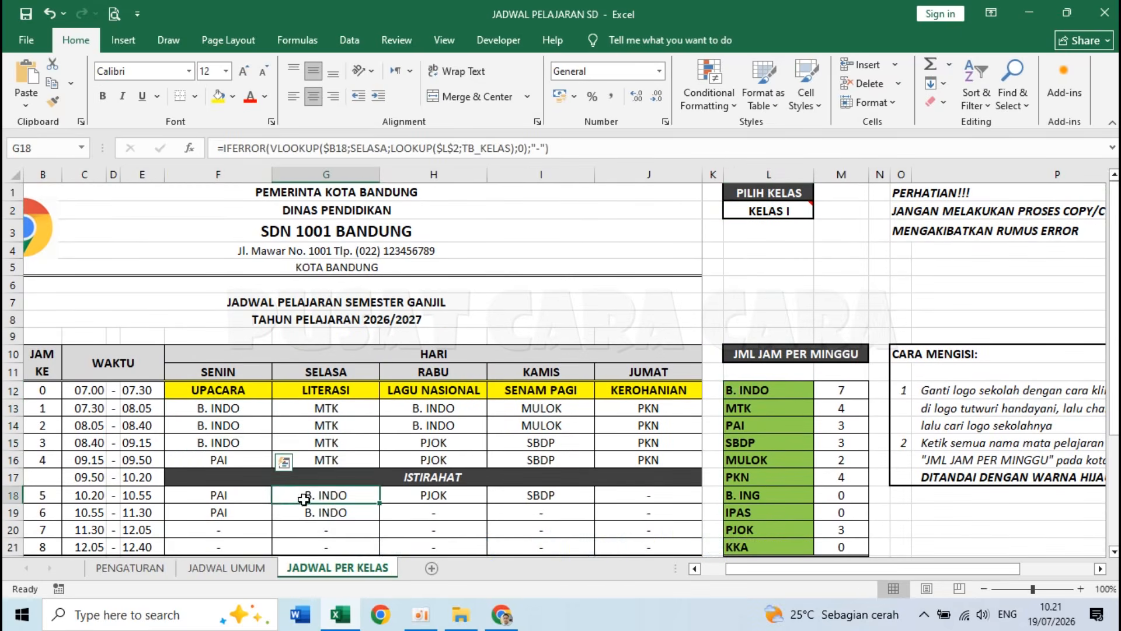
left_click_drag(305, 497, 306, 512)
left_click_drag(452, 409, 457, 432)
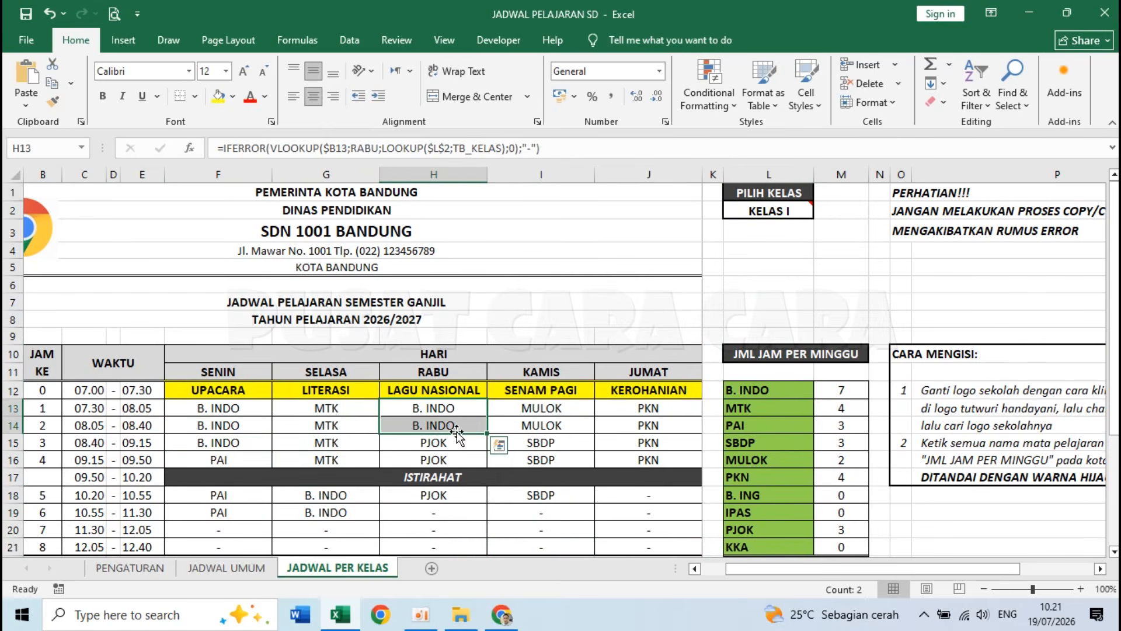
left_click(777, 408)
left_click_drag(344, 409, 347, 462)
Step: Check the weekly hours of PAI, SBDP and MULOK against their lesson cells in the KELAS I timetable
left_click(770, 423)
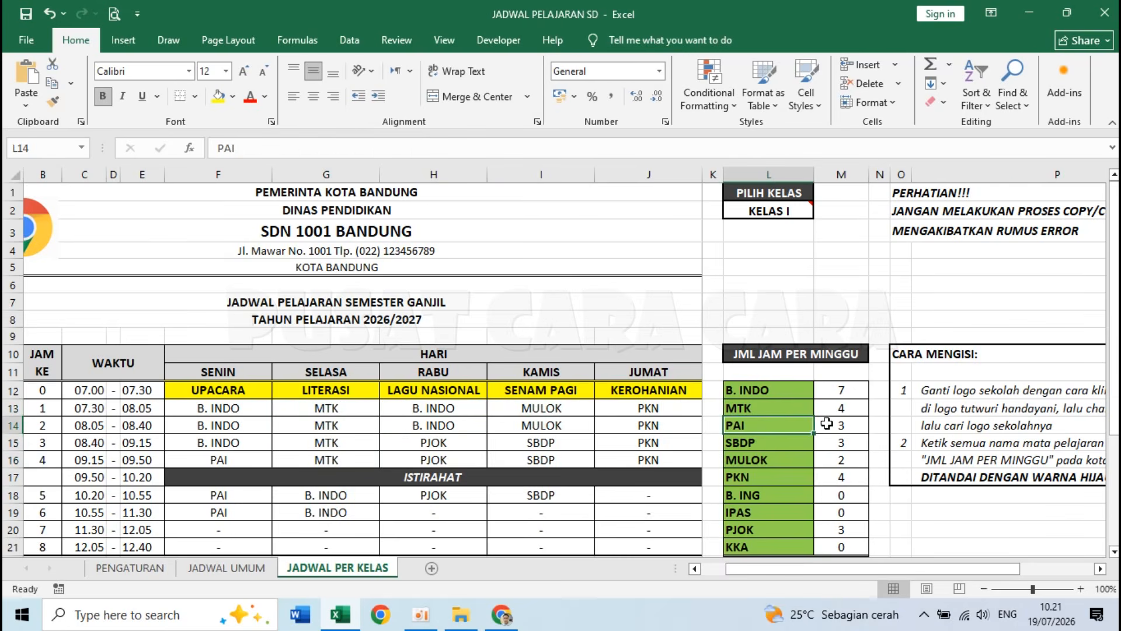
left_click(241, 461)
left_click(237, 496)
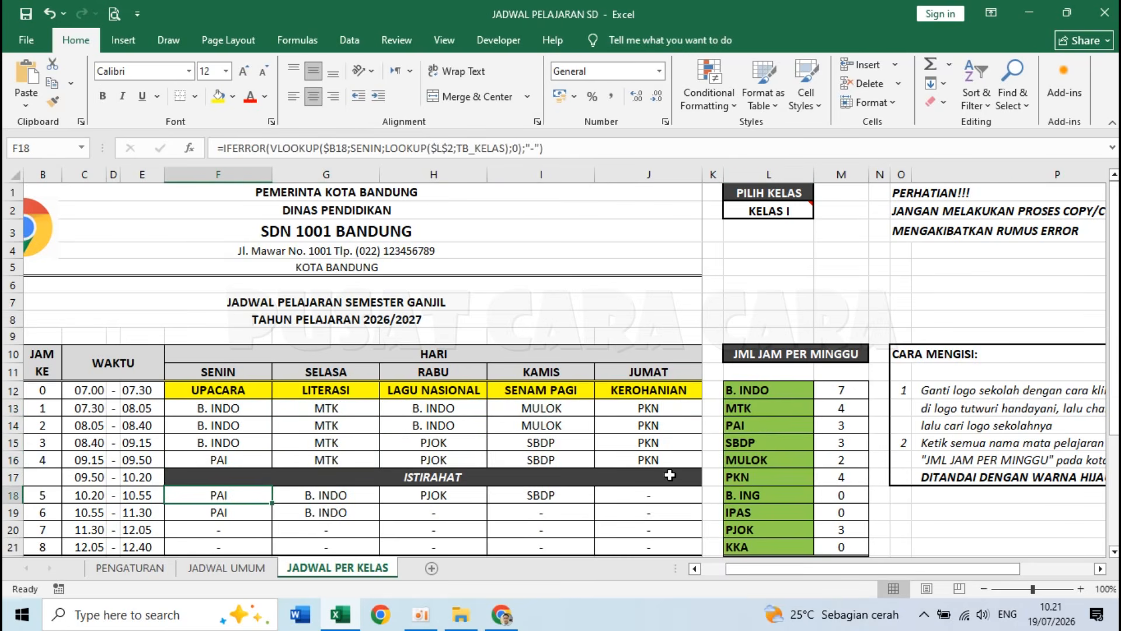
left_click(791, 442)
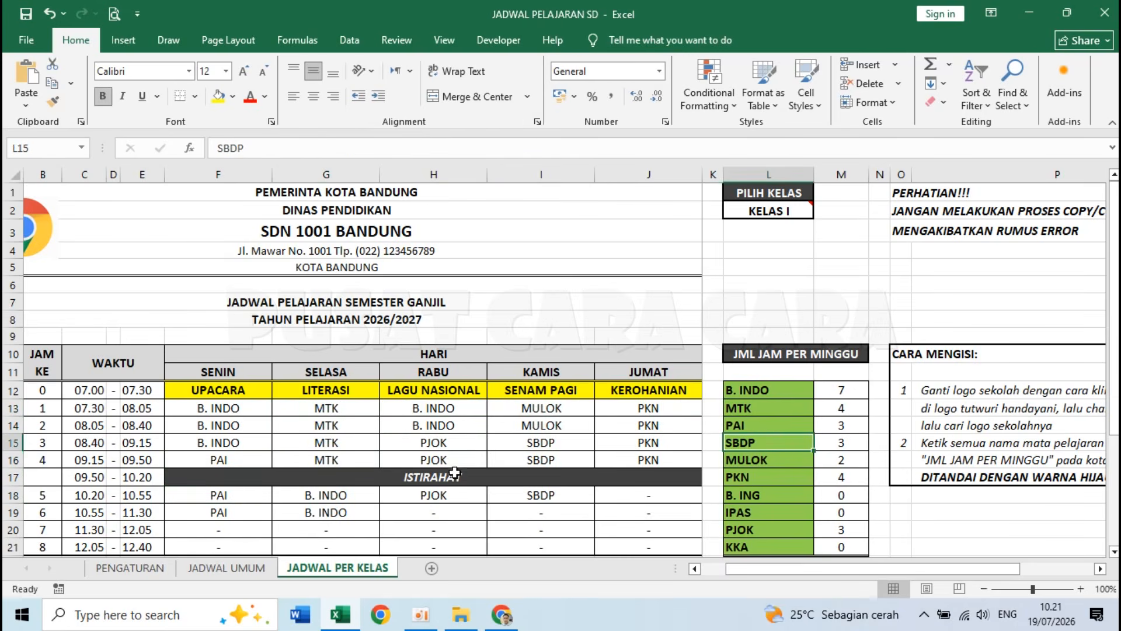
left_click(530, 457)
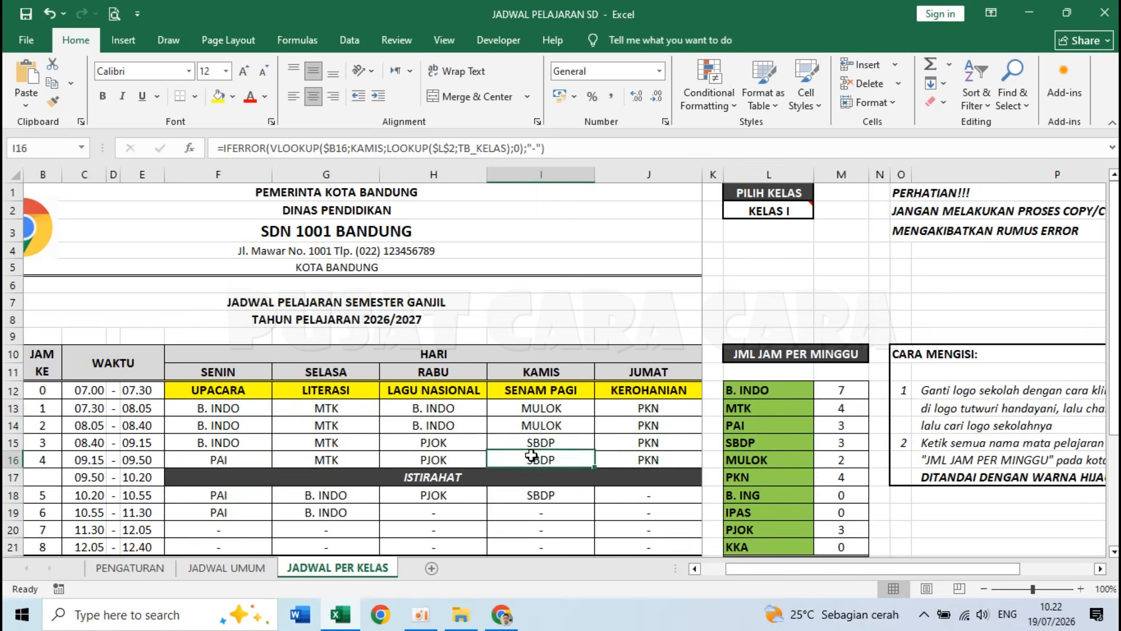
left_click(772, 471)
left_click_drag(547, 409, 550, 421)
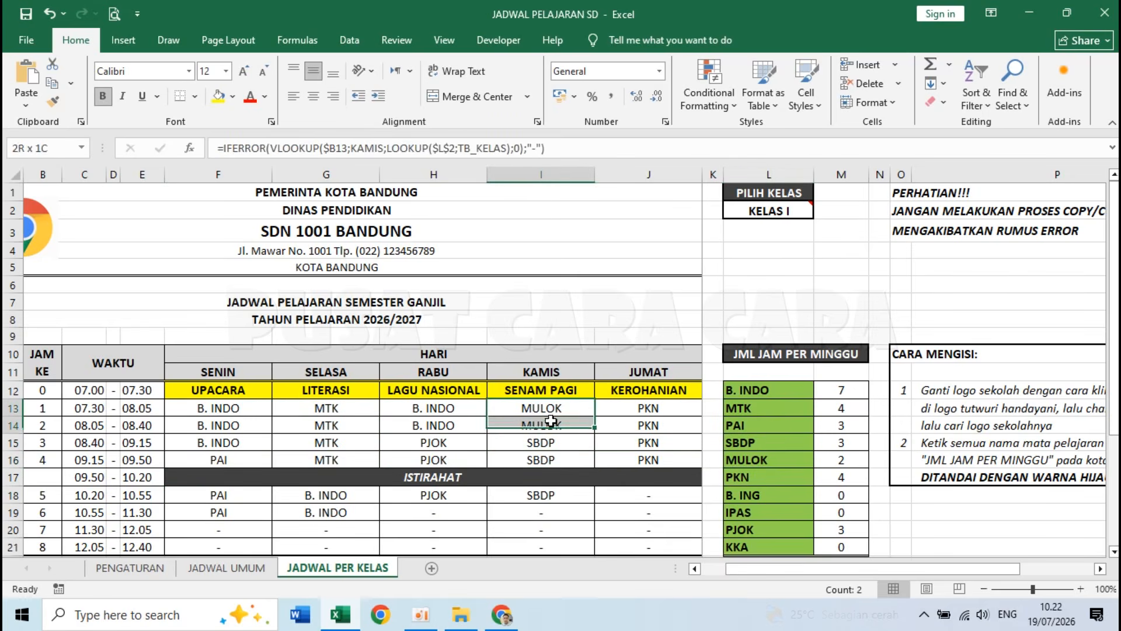
left_click(755, 299)
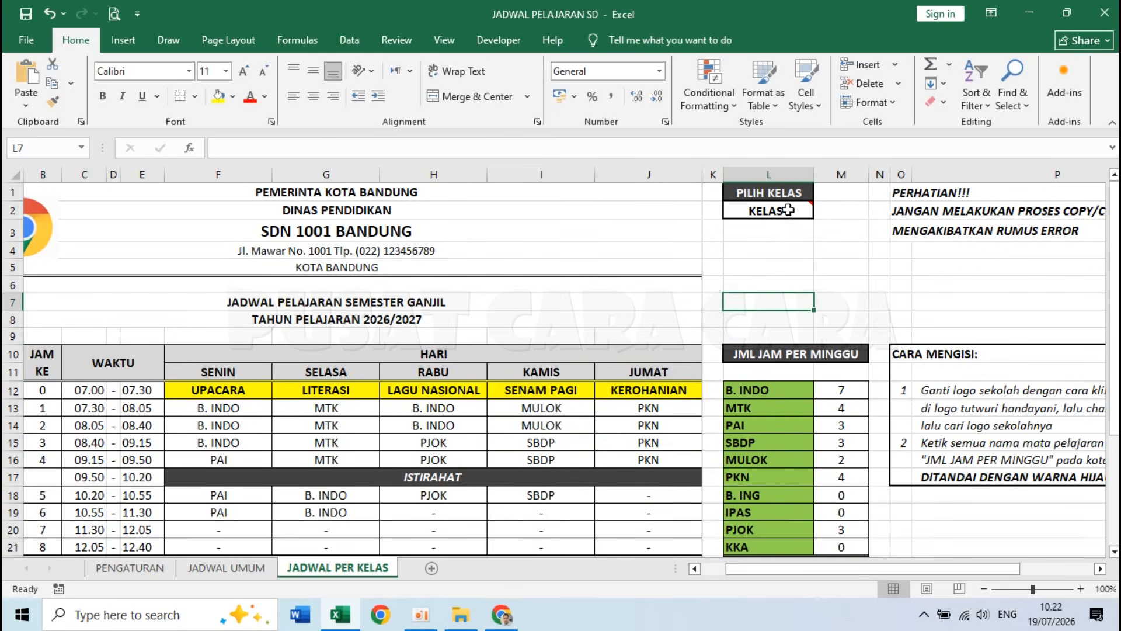
Step: Set the PILIH KELAS choice to KELAS II and inspect the class label beside the timetable
left_click(789, 210)
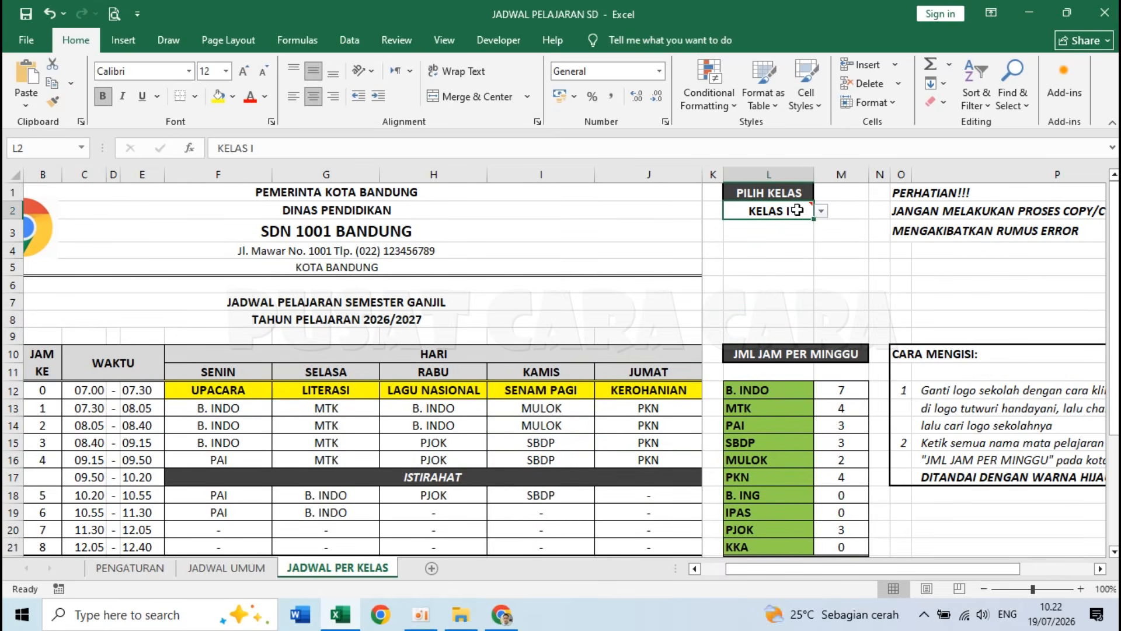
left_click(821, 211)
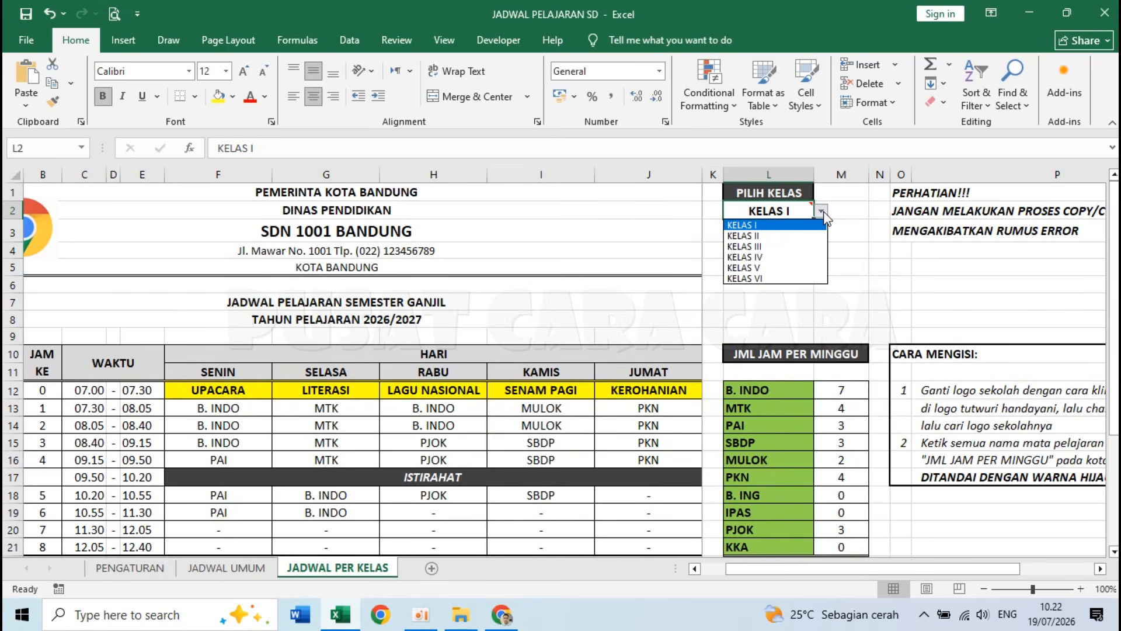
left_click(792, 236)
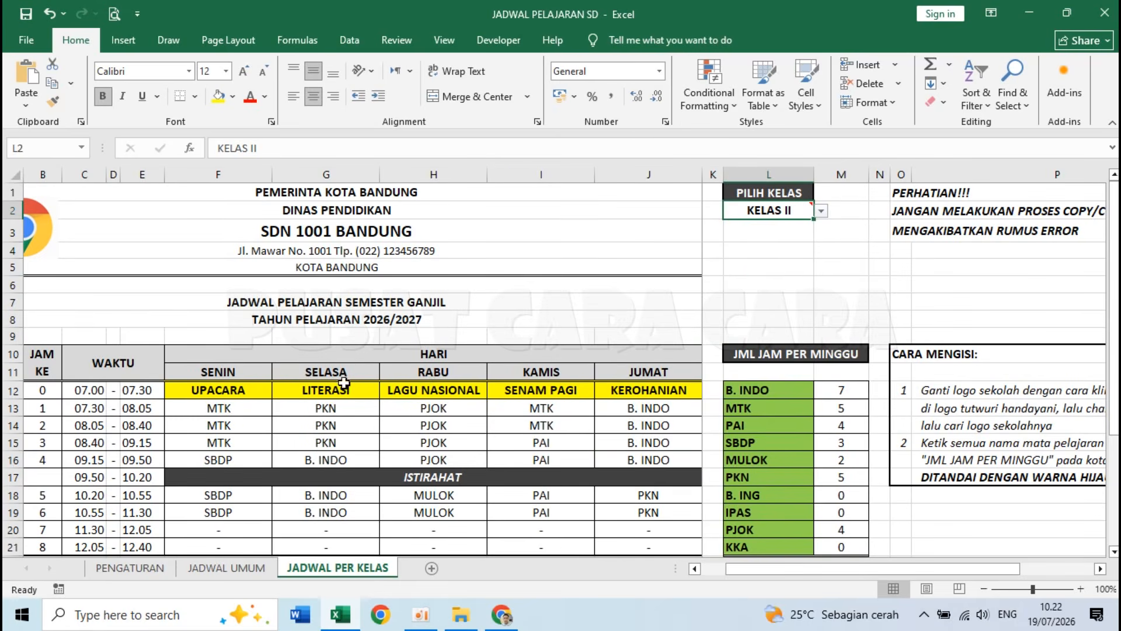
scroll(344, 370, "left", 2)
left_click(31, 471)
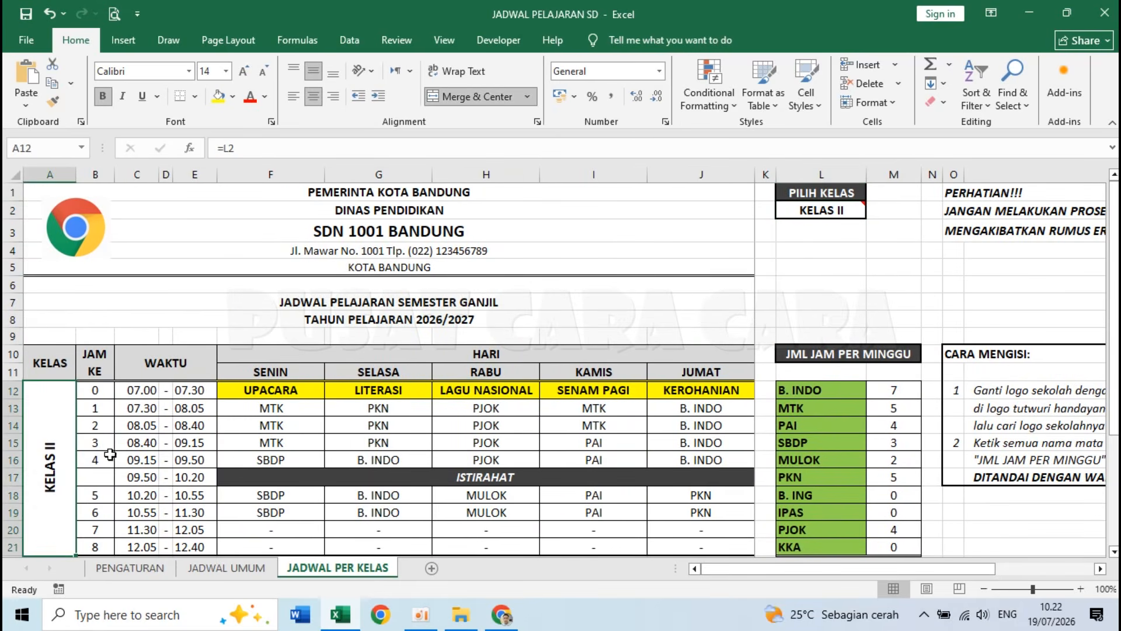
Step: Examine the weekly hours list and its JUMLAH formula for KELAS II
left_click(863, 391)
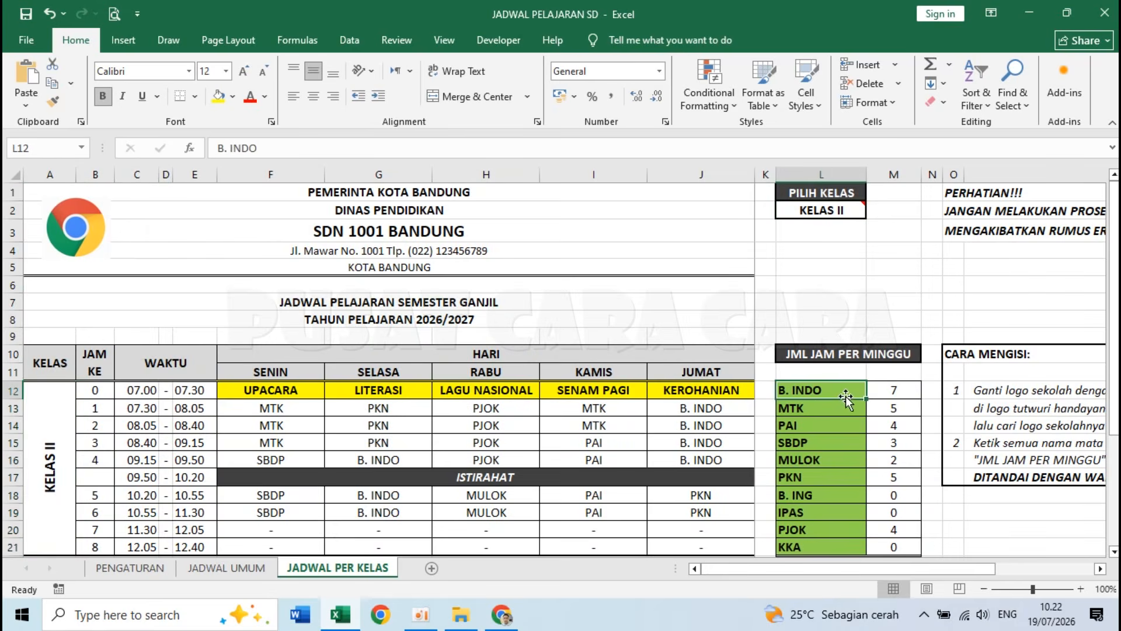
scroll(863, 391, "down", 2)
left_click(902, 493)
scroll(855, 458, "up", 2)
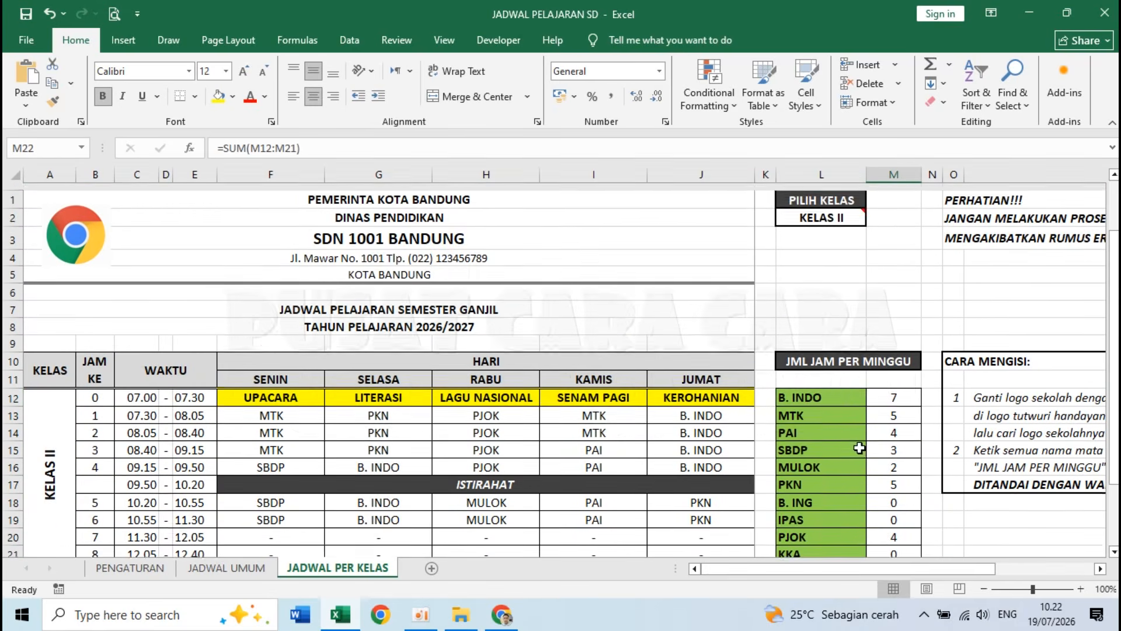
Step: Switch the class choice to KELAS I and review its timetable and weekly hours
left_click(863, 210)
left_click(873, 210)
left_click(807, 226)
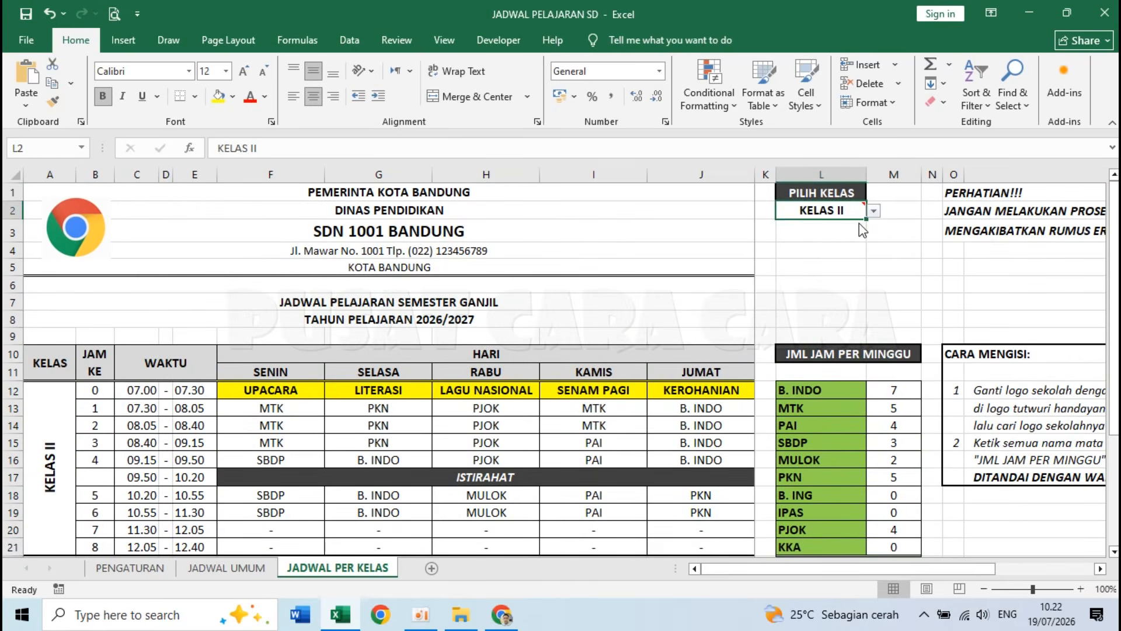
scroll(901, 469, "down", 4)
scroll(901, 469, "up", 4)
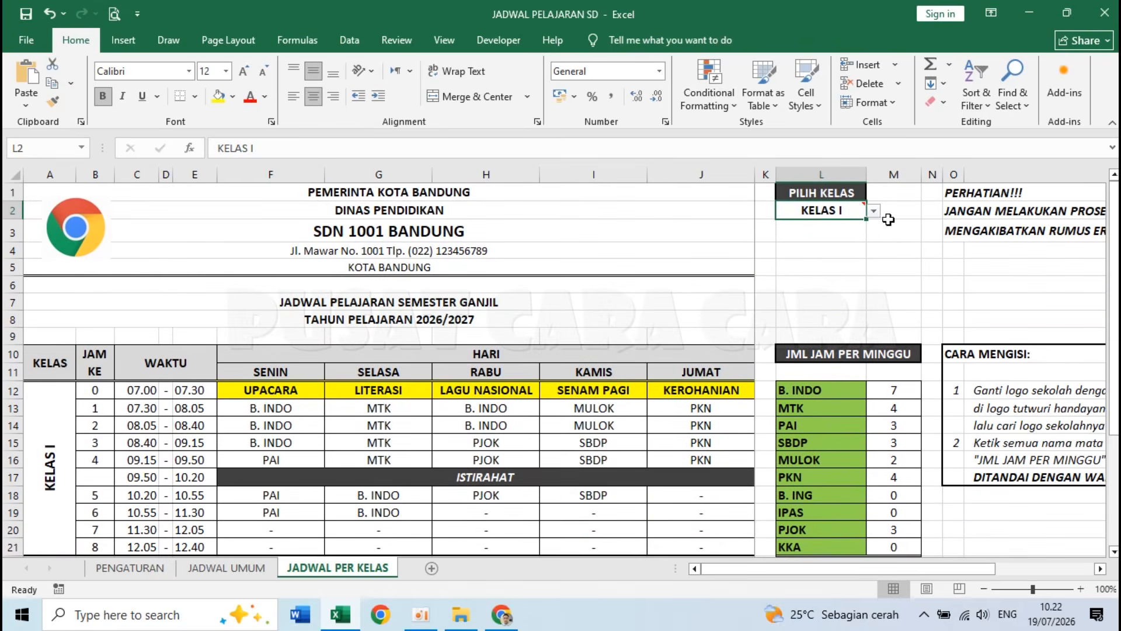
Step: Switch the class choice to KELAS II and review its timetable and weekly hours
left_click(874, 211)
left_click(806, 236)
scroll(874, 384, "down", 1)
scroll(874, 384, "up", 1)
Step: Switch the class choice to KELAS III and review its timetable and weekly hours
left_click(874, 210)
left_click(859, 246)
scroll(876, 314, "down", 1)
scroll(876, 315, "up", 1)
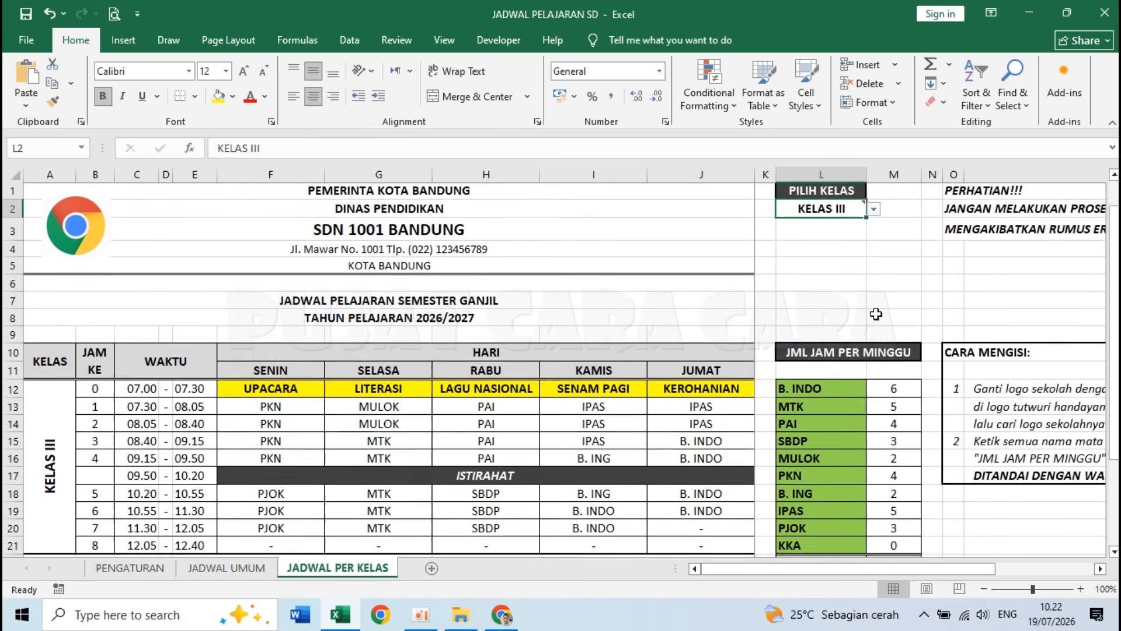
Step: Switch the class choice to KELAS IV and review its timetable and weekly hours
left_click(873, 212)
left_click(846, 255)
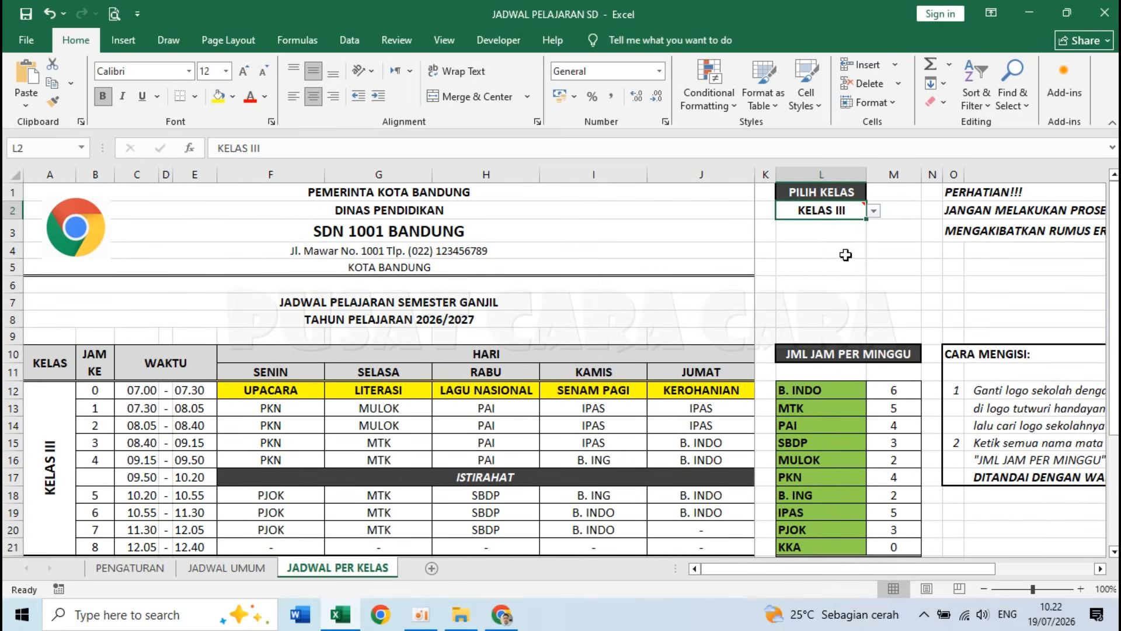
scroll(848, 295, "down", 2)
scroll(848, 295, "up", 2)
Step: Switch the class choice to KELAS V and review its timetable and weekly hours
left_click(874, 211)
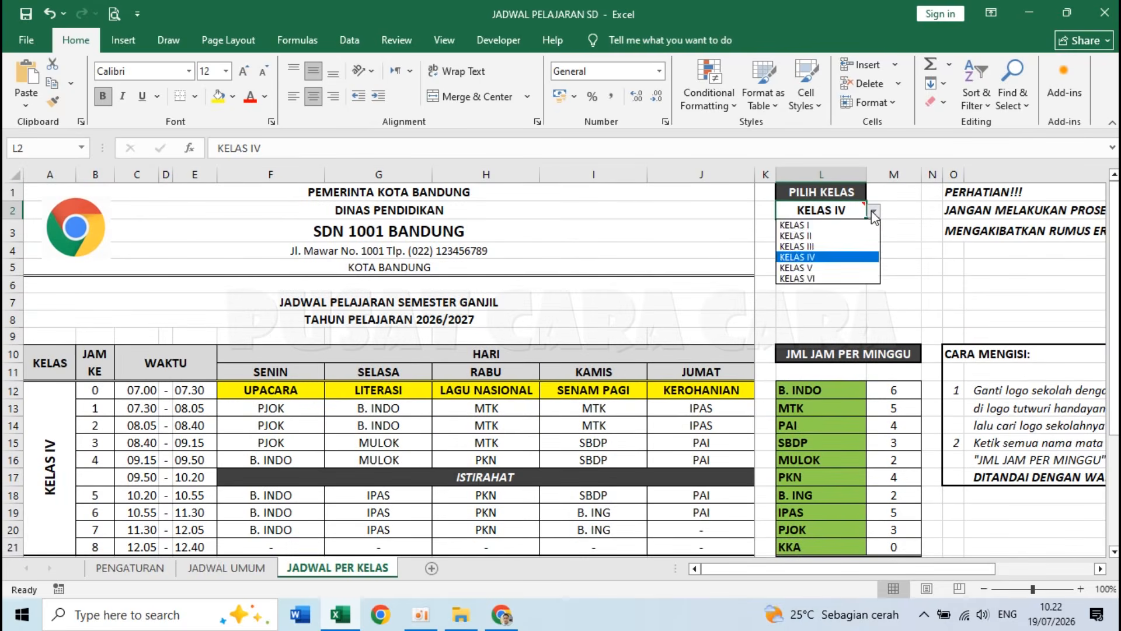
left_click(841, 268)
scroll(836, 343, "down", 1)
scroll(835, 343, "up", 1)
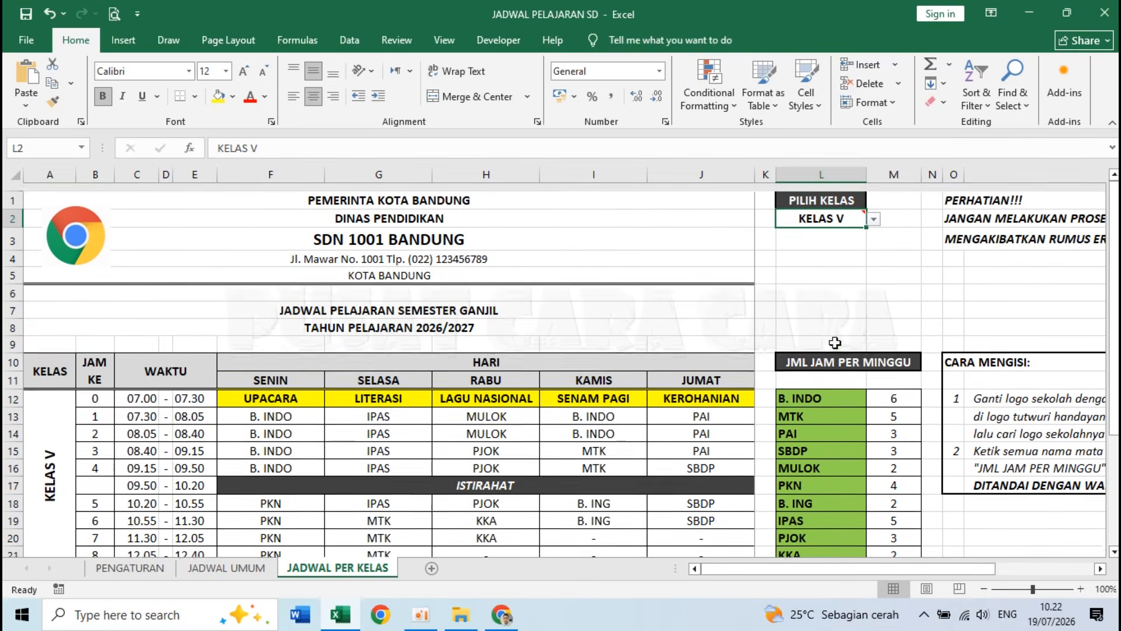
Step: Switch the class choice to KELAS VI and review its timetable and weekly hours
left_click(874, 212)
left_click(841, 280)
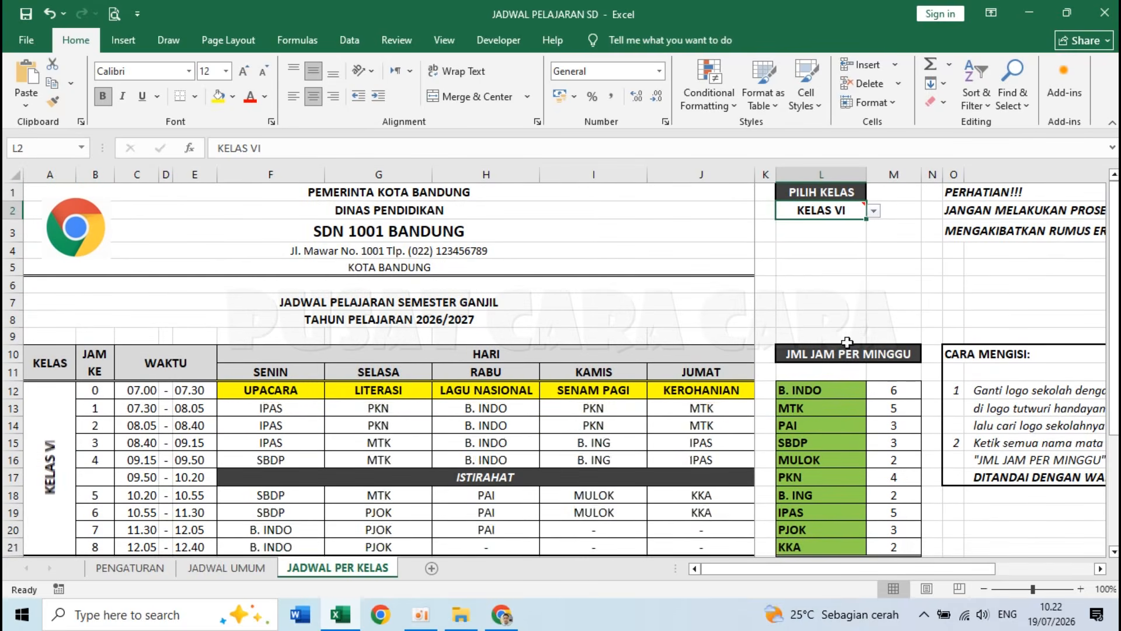
scroll(847, 343, "down", 2)
scroll(846, 343, "up", 1)
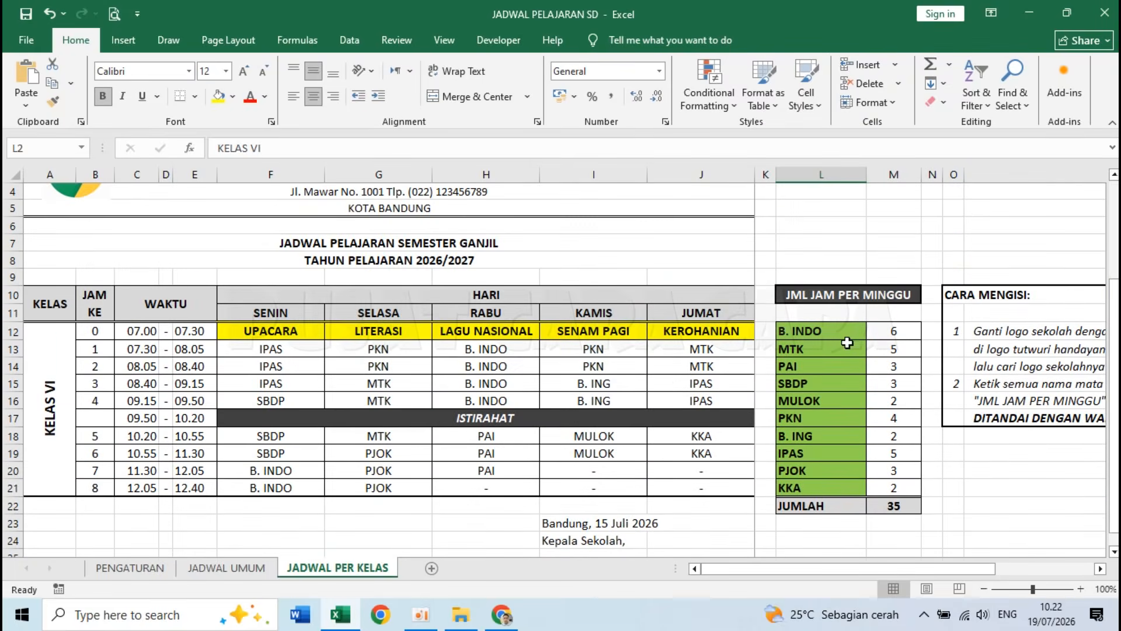
left_click(367, 374)
scroll(403, 391, "up", 1)
Step: Set the PILIH KELAS choice back to KELAS V and look over the whole class timetable
left_click(845, 211)
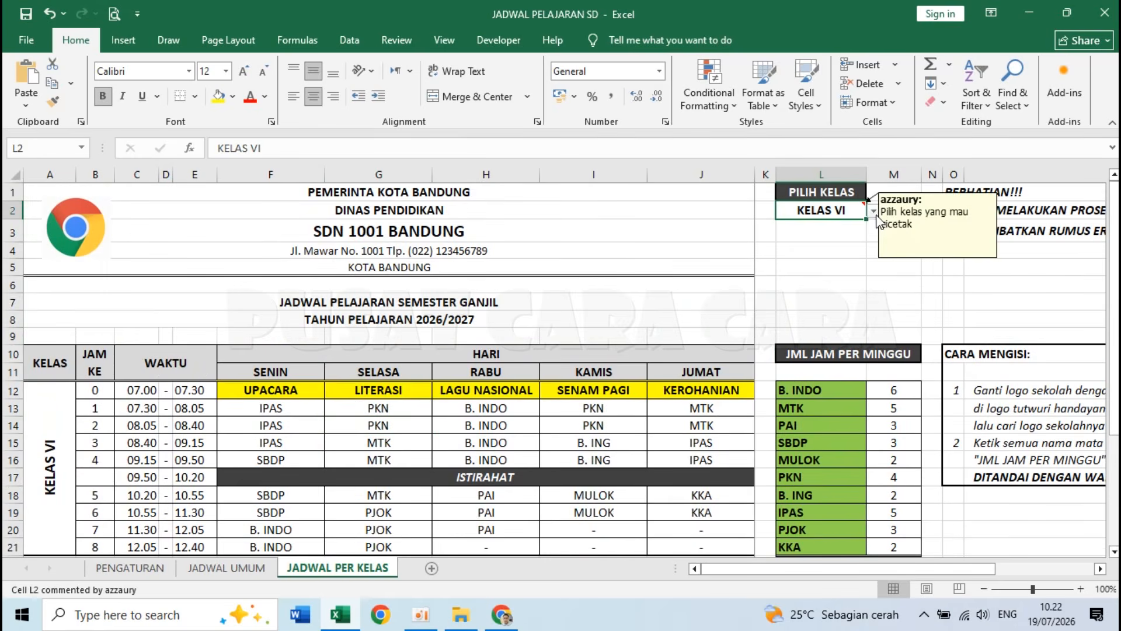
left_click(875, 212)
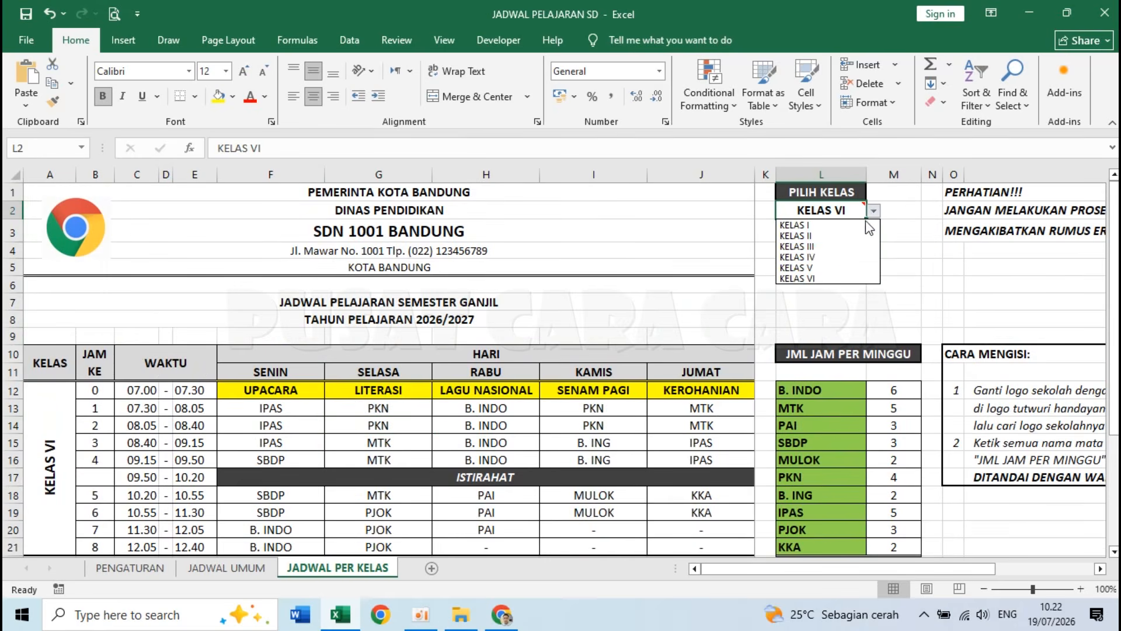
left_click(842, 268)
scroll(385, 433, "down", 1)
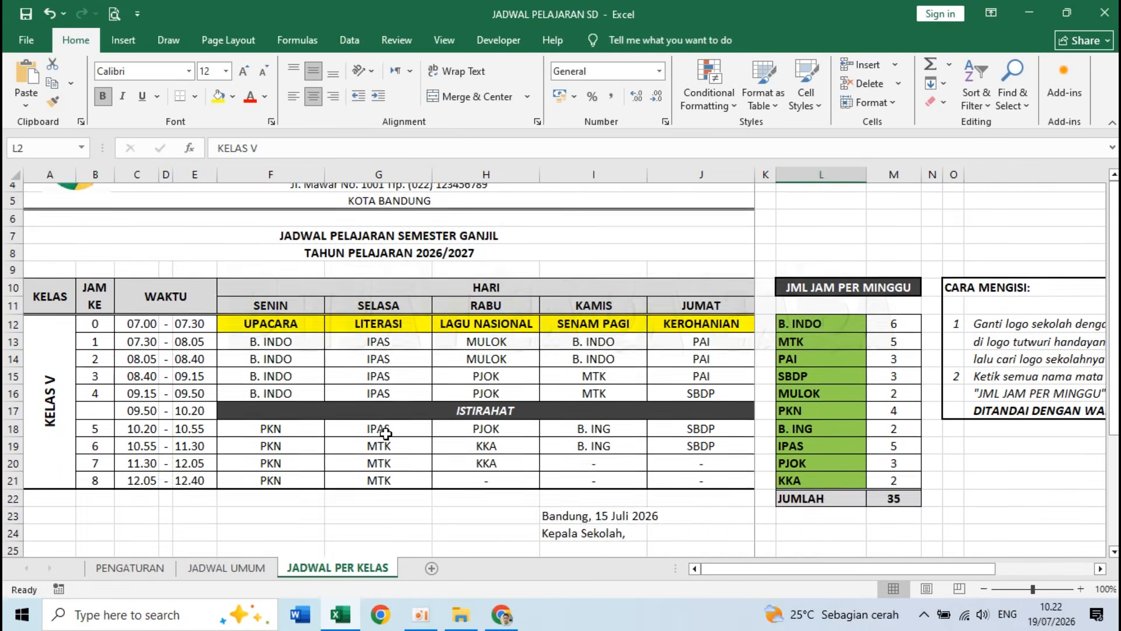
scroll(385, 433, "up", 1)
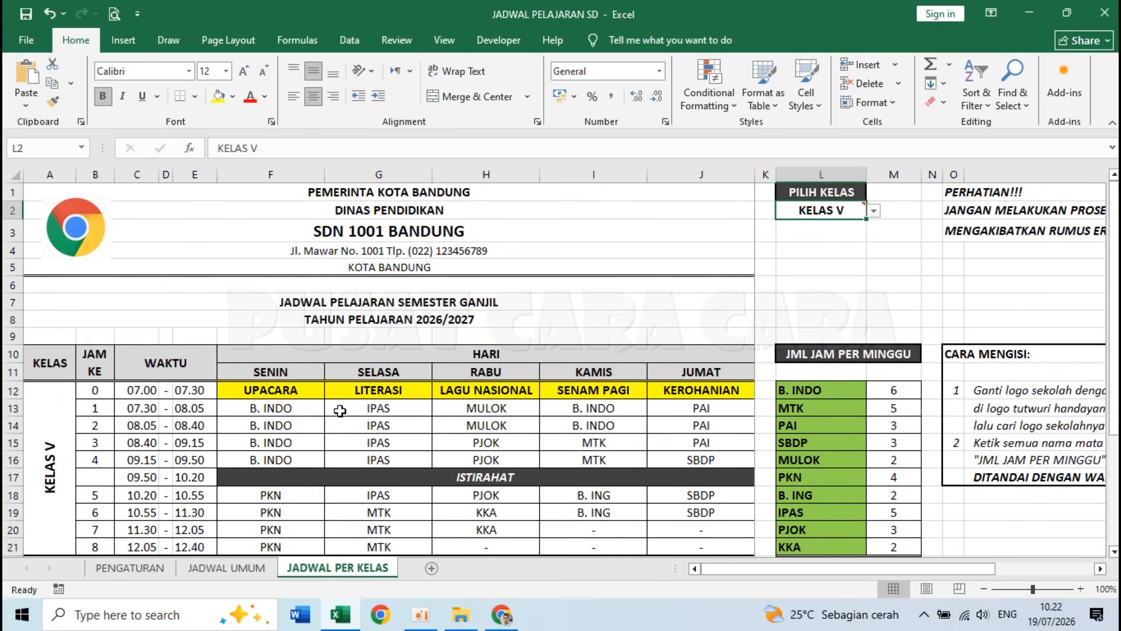
Step: Compare the SENIN lessons of KELAS V on JADWAL PER KELAS with the class V column on the JADWAL UMUM sheet
left_click(277, 365)
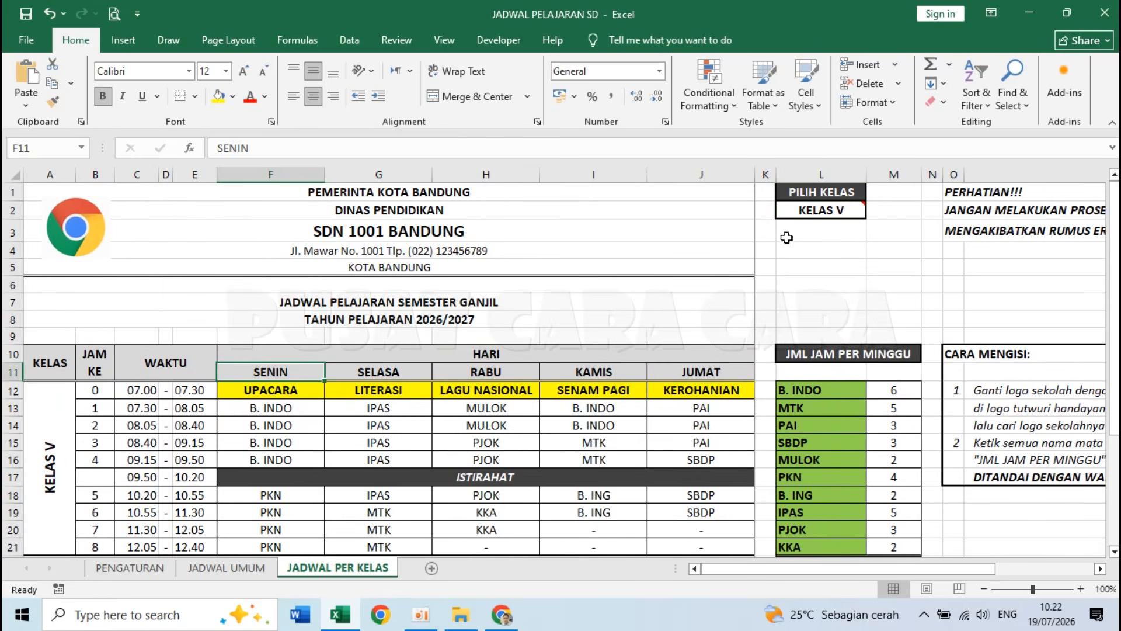
left_click(811, 209)
left_click_drag(295, 408, 295, 459)
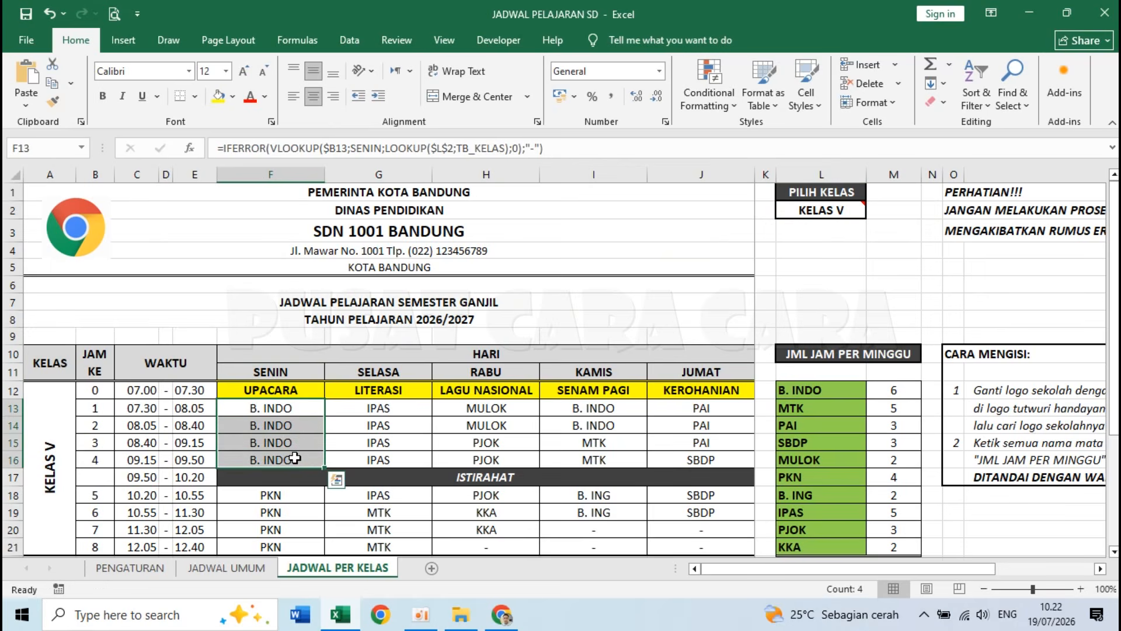
left_click(293, 495)
left_click(227, 568)
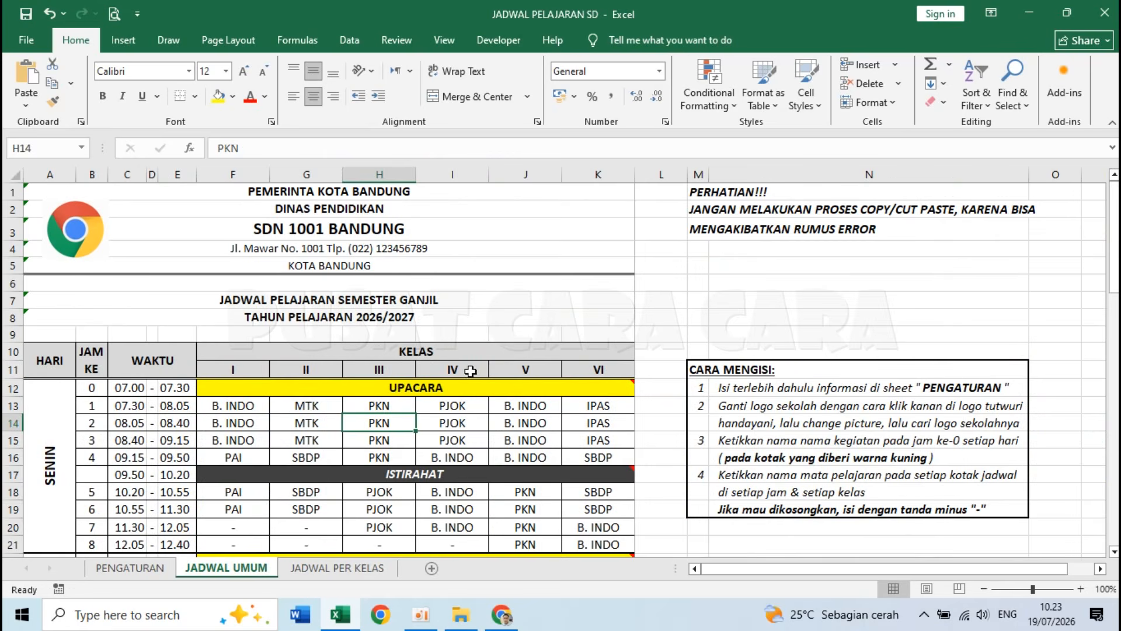
left_click(526, 371)
left_click(526, 404)
left_click_drag(527, 403, 528, 544)
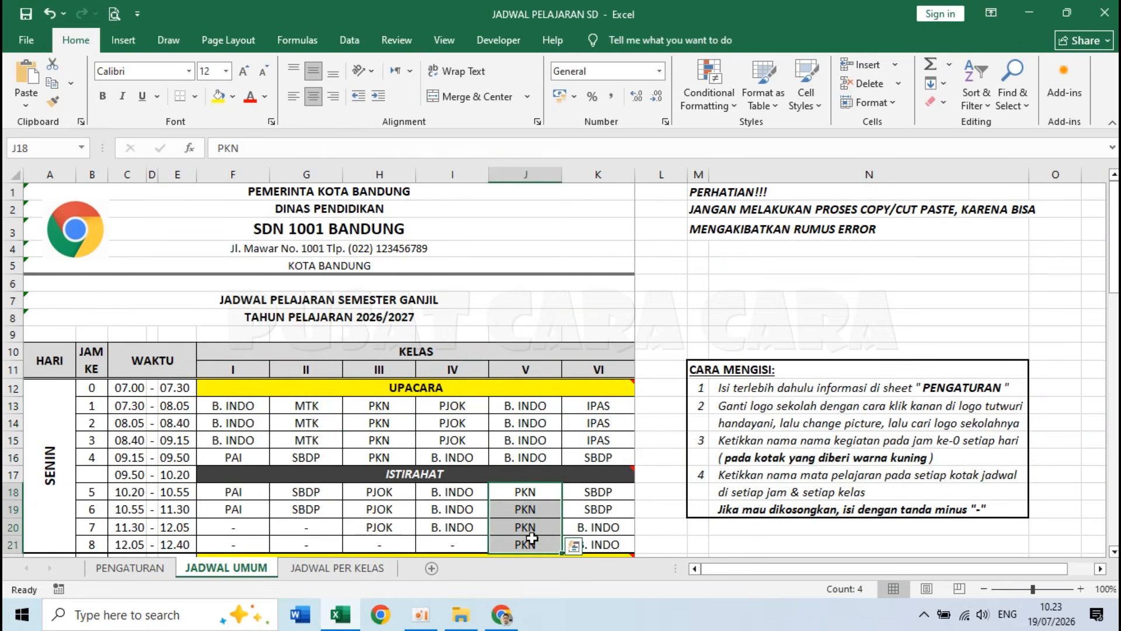
Step: Compare the SELASA lessons of KELAS V on JADWAL PER KELAS with those on JADWAL UMUM, and return to JADWAL PER KELAS
left_click(337, 567)
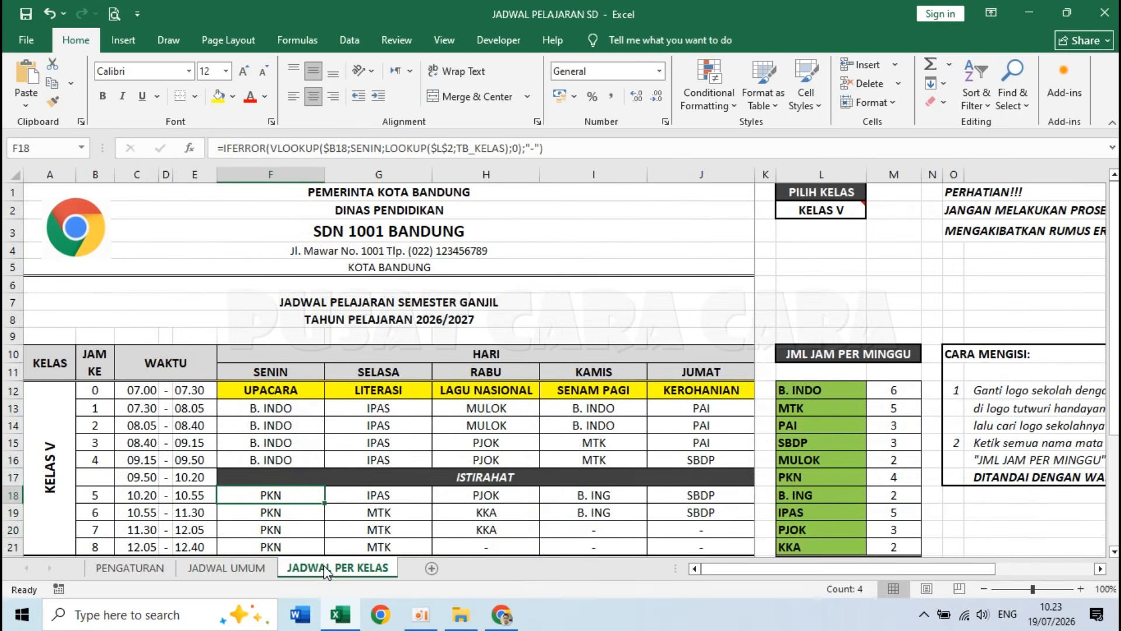
left_click_drag(379, 407, 392, 461)
left_click(400, 407)
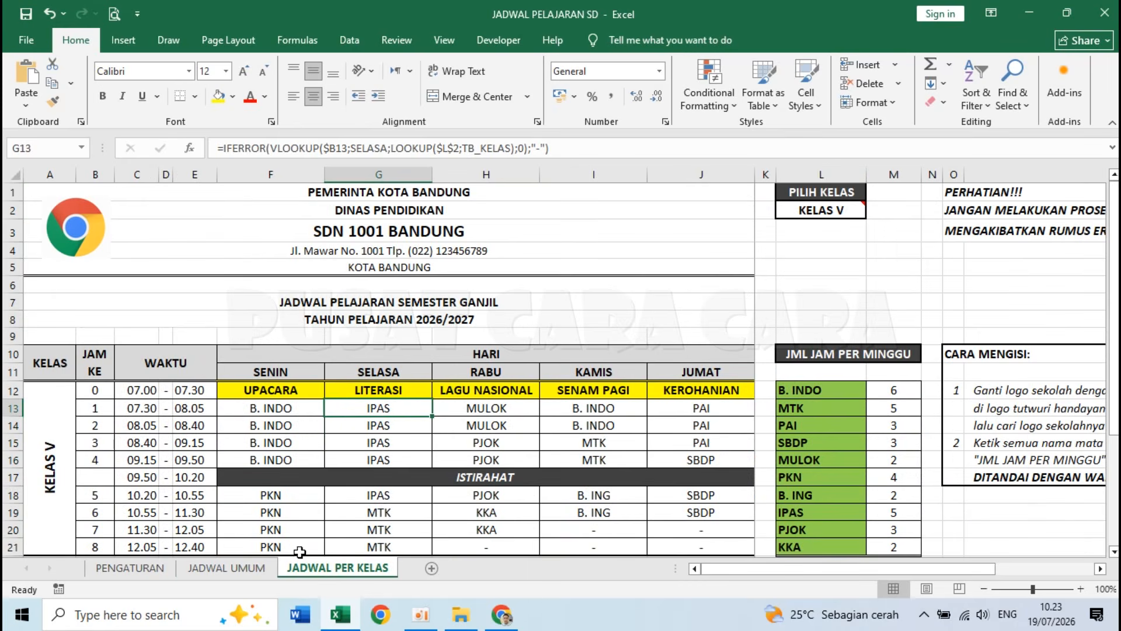
left_click(226, 568)
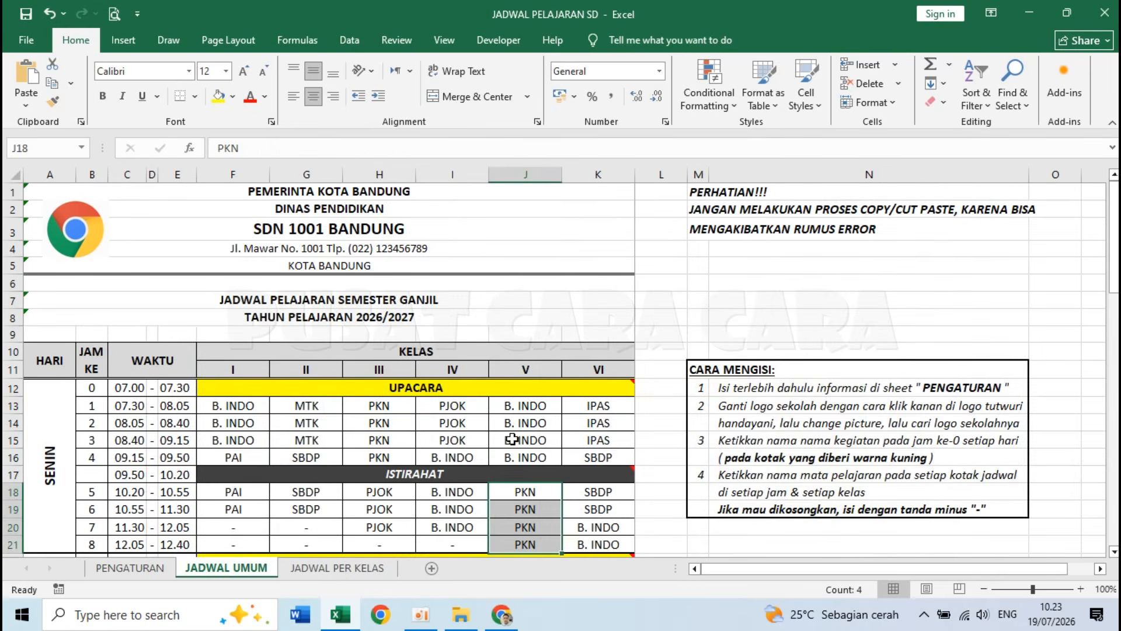
scroll(514, 438, "down", 4)
left_click(532, 350)
left_click_drag(533, 353, 534, 405)
left_click(534, 435)
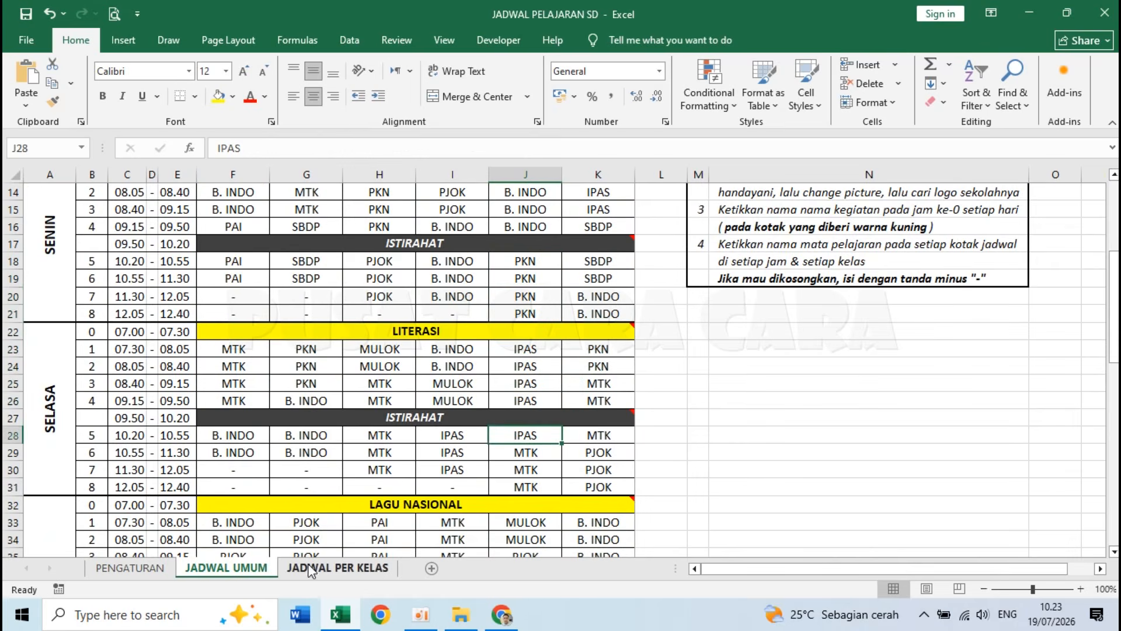
left_click(338, 568)
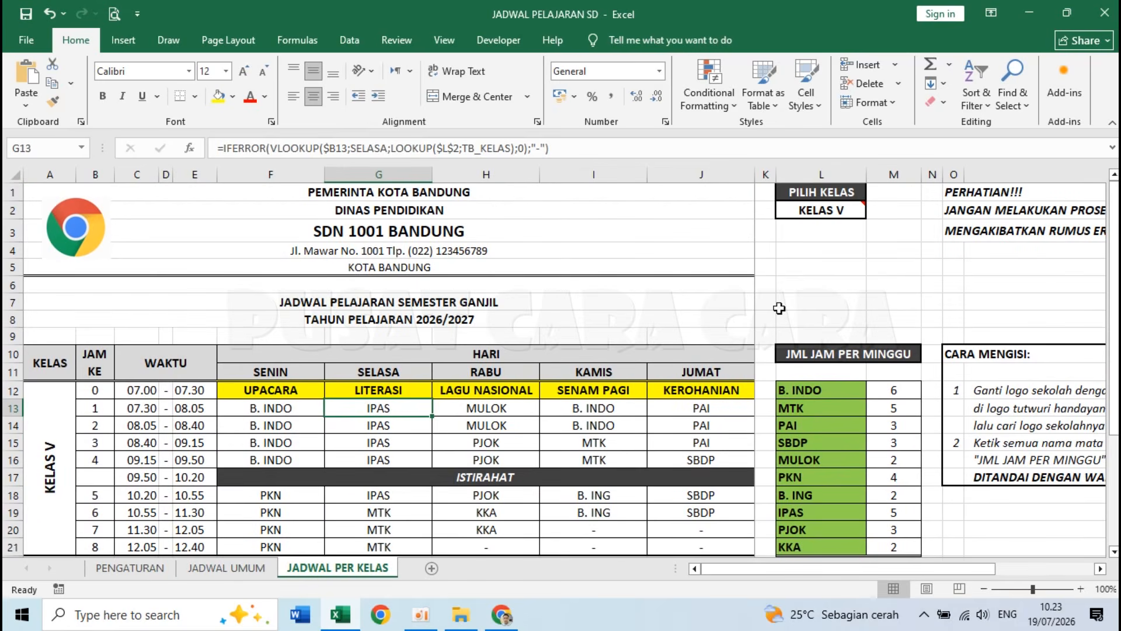
Step: Check the print preview of the JADWAL UMUM sheet, and return to the worksheet
left_click(637, 288)
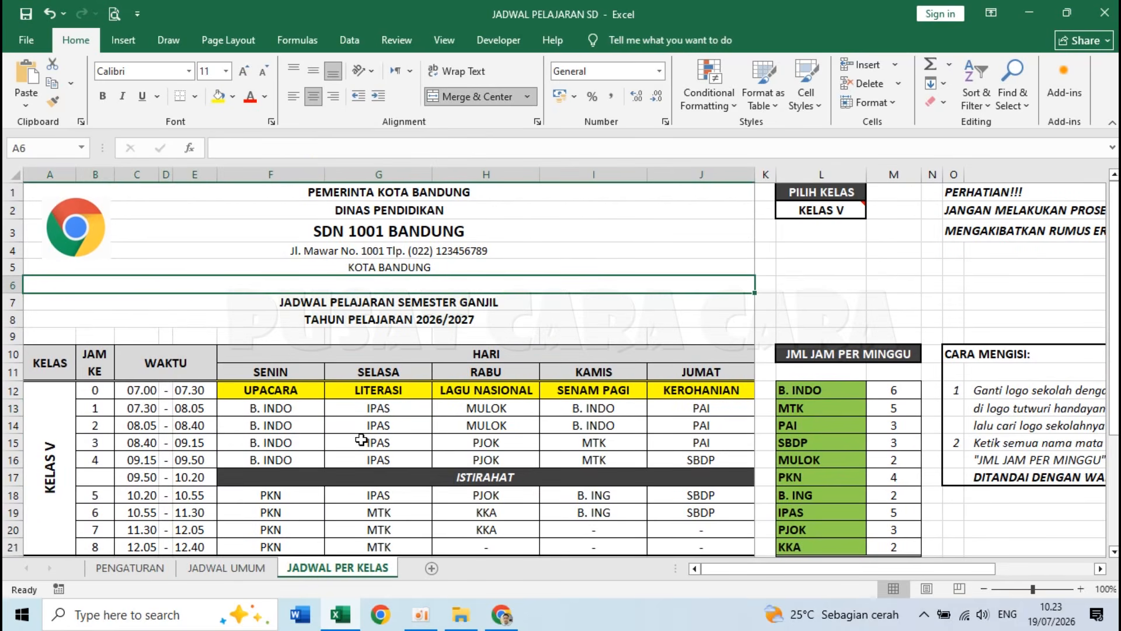
left_click(247, 568)
scroll(236, 545, "up", 5)
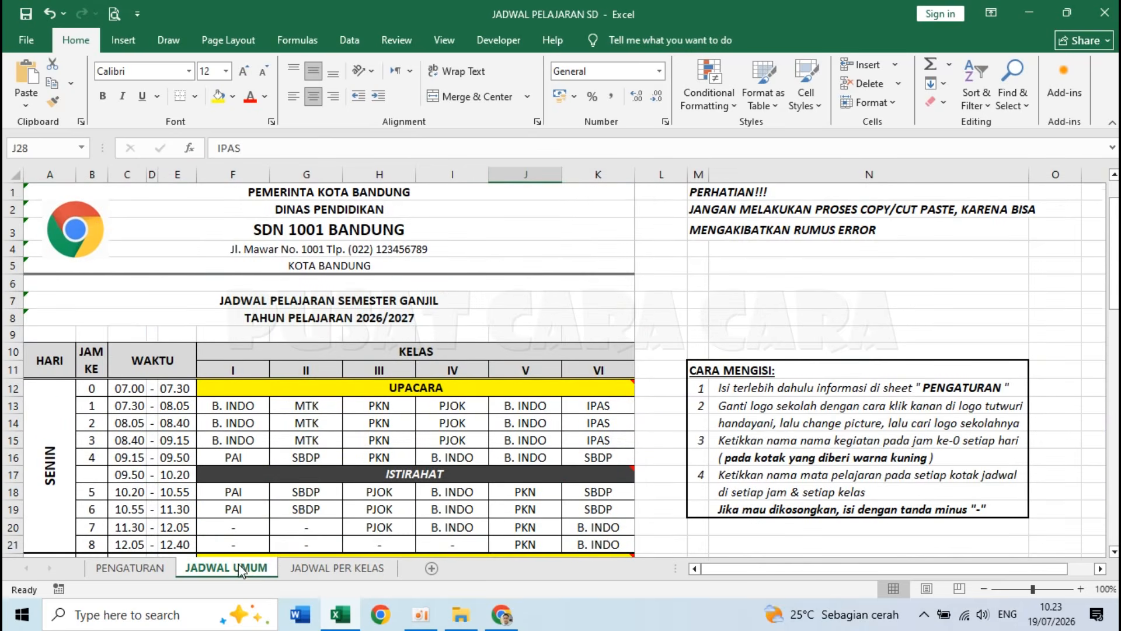
left_click(115, 15)
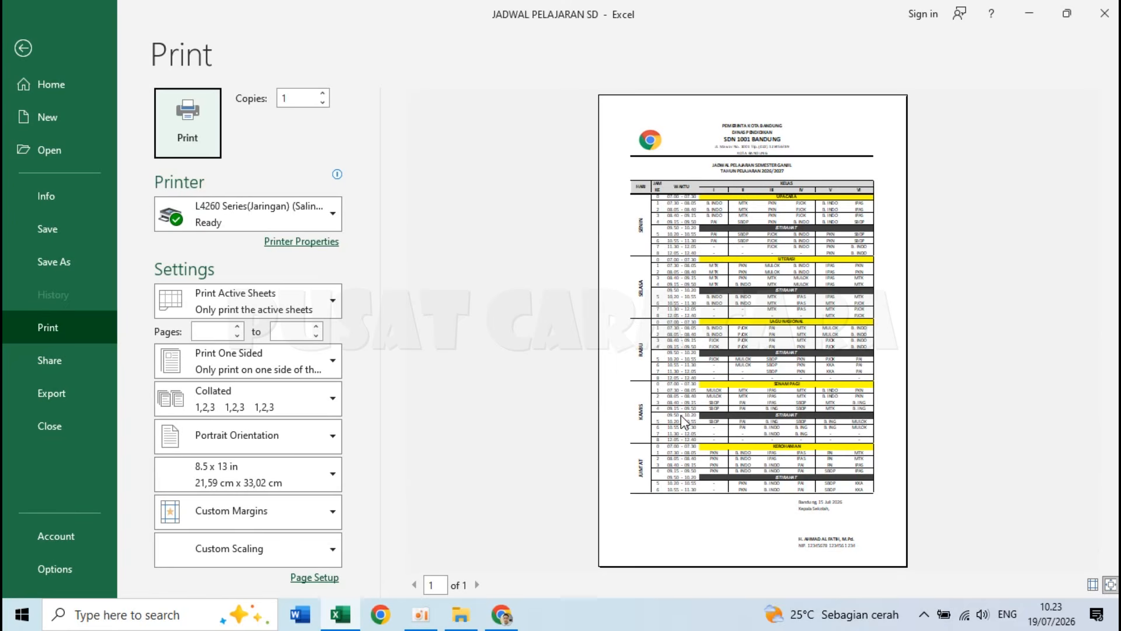
left_click(24, 48)
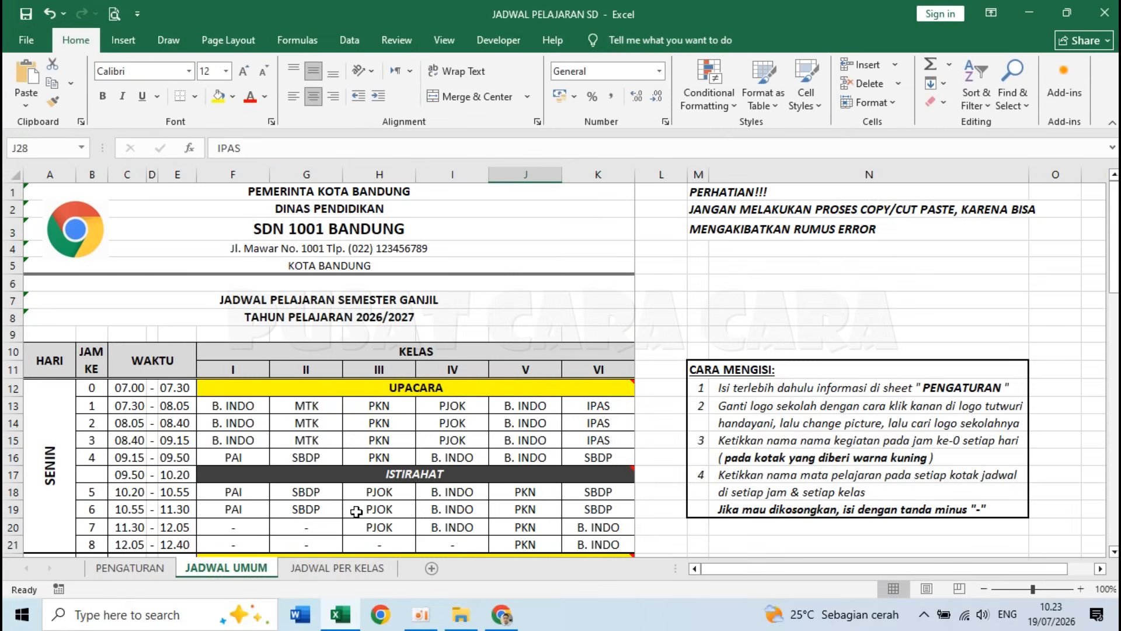
Step: Check the print preview of the KELAS V timetable on the JADWAL PER KELAS sheet, and close the preview
left_click(331, 568)
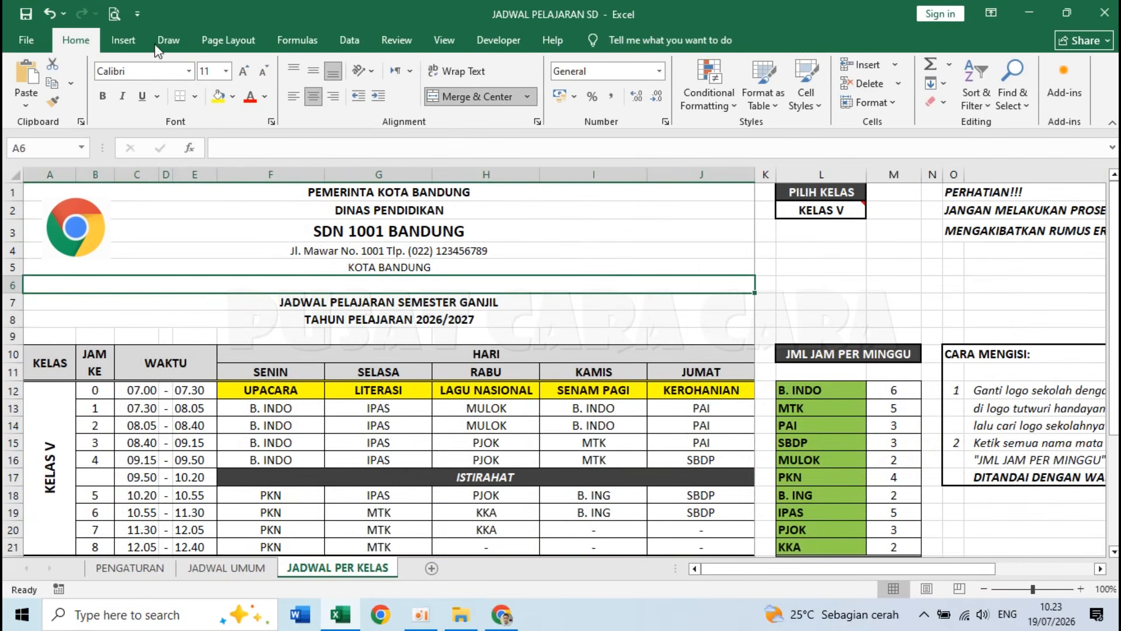
left_click(115, 13)
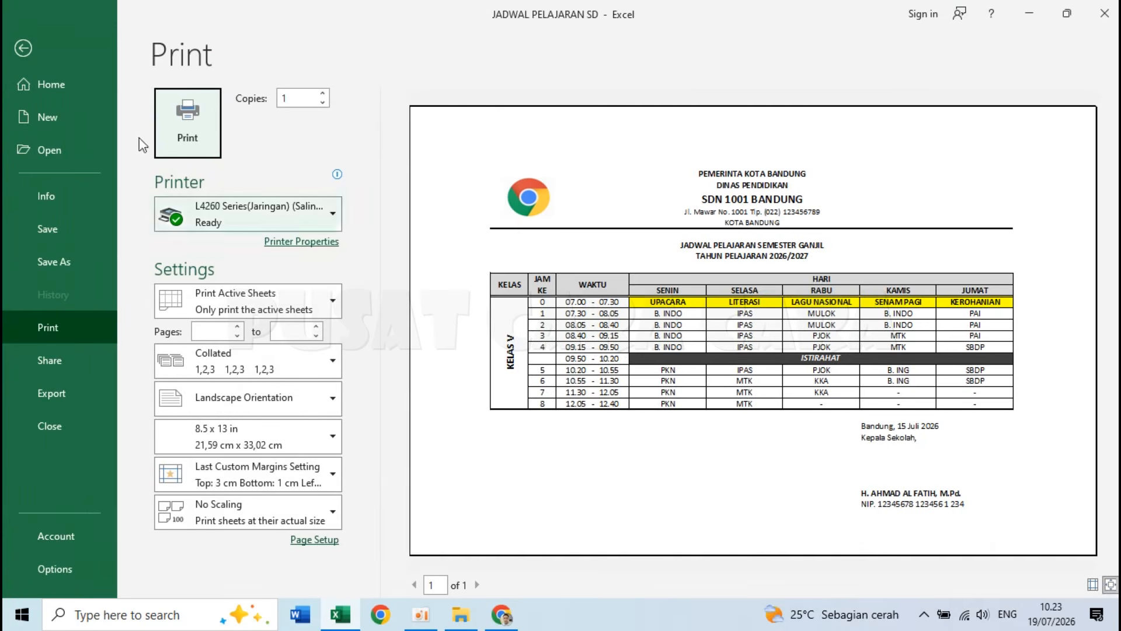
left_click(23, 48)
Step: Set the PILIH KELAS choice to KELAS I and check that class timetable in the print preview
left_click(829, 210)
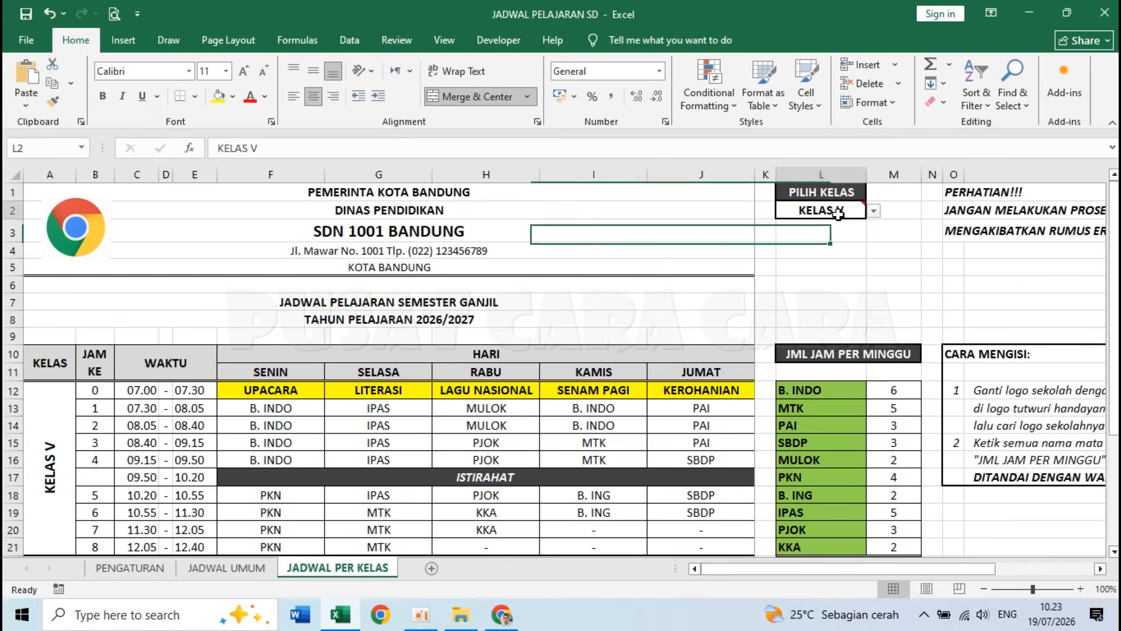
left_click(874, 211)
left_click(857, 226)
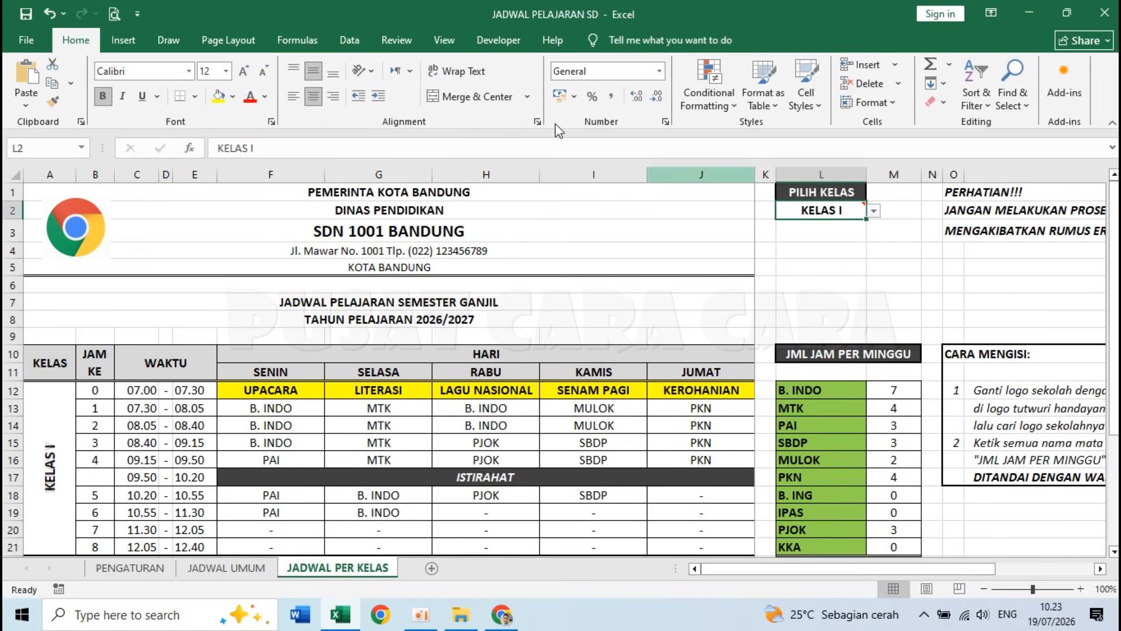
left_click(40, 450)
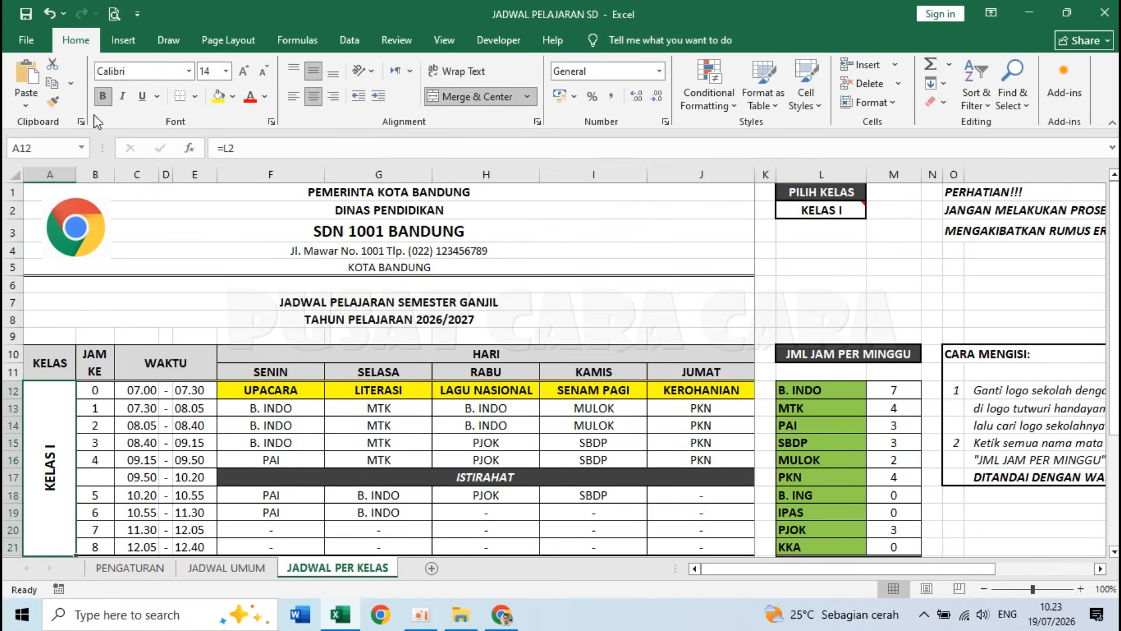
left_click(114, 14)
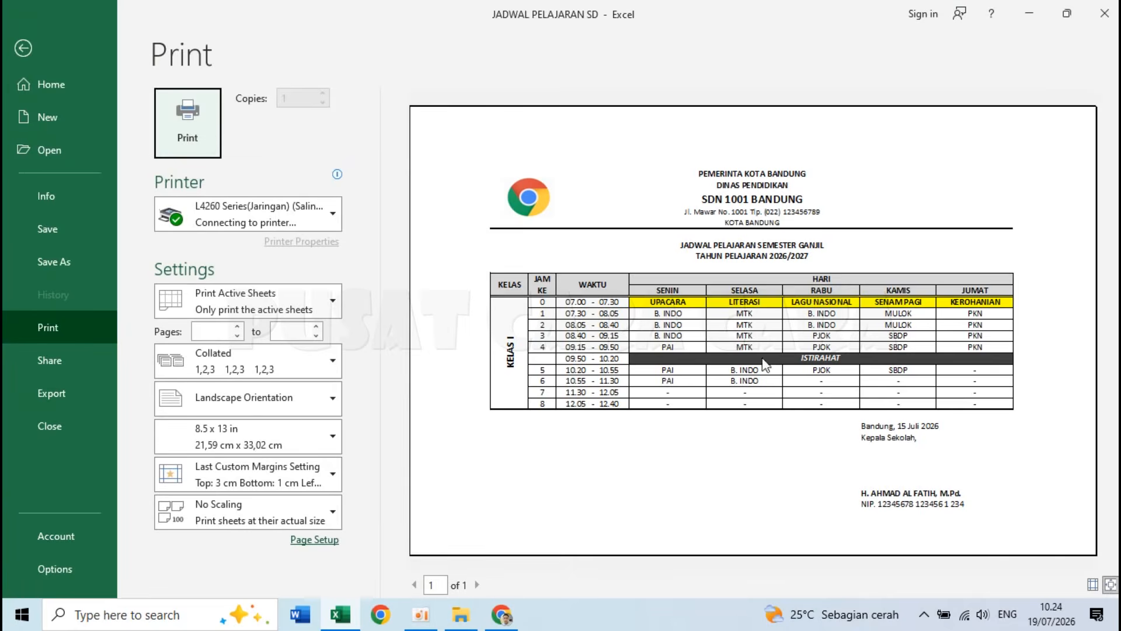
key("Escape")
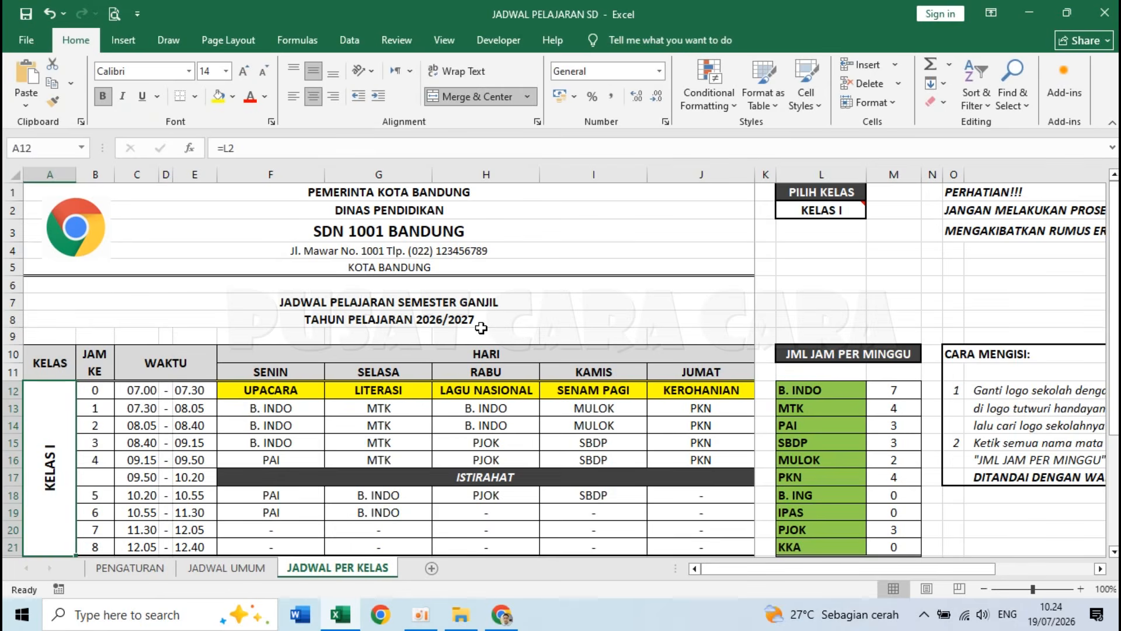